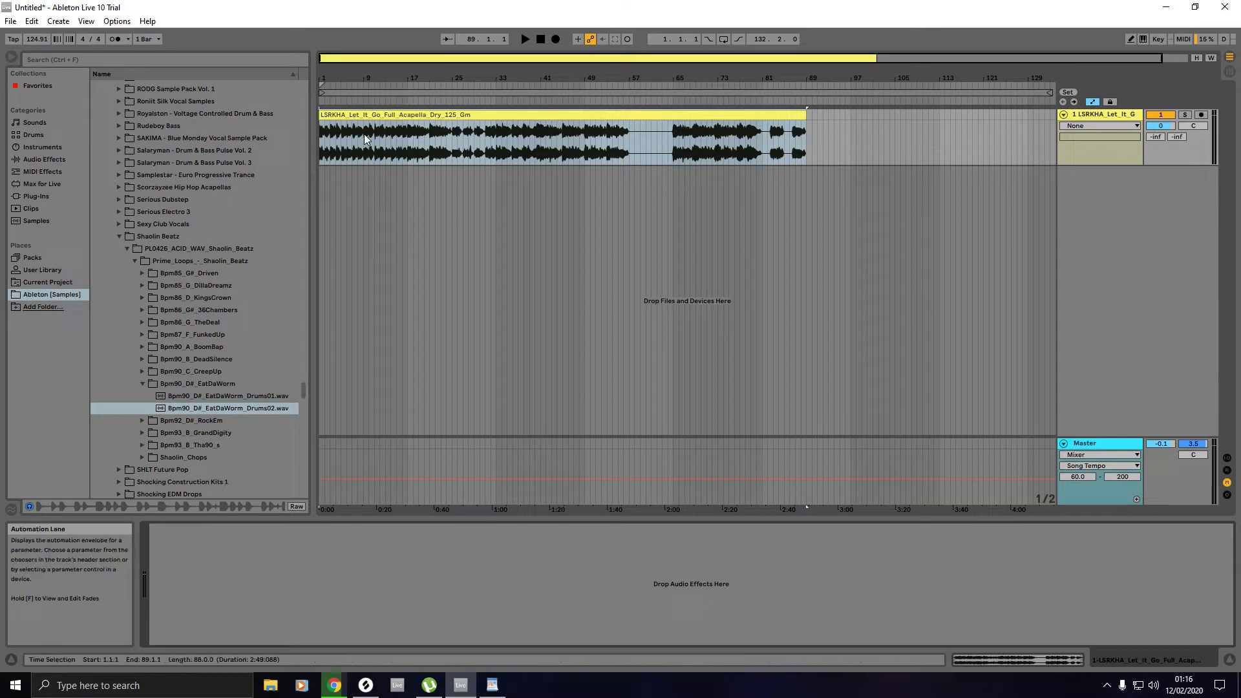
Step: Play the vocal clip from the start of the arrangement to hear it dry, and stop playback
click(365, 118)
click(544, 37)
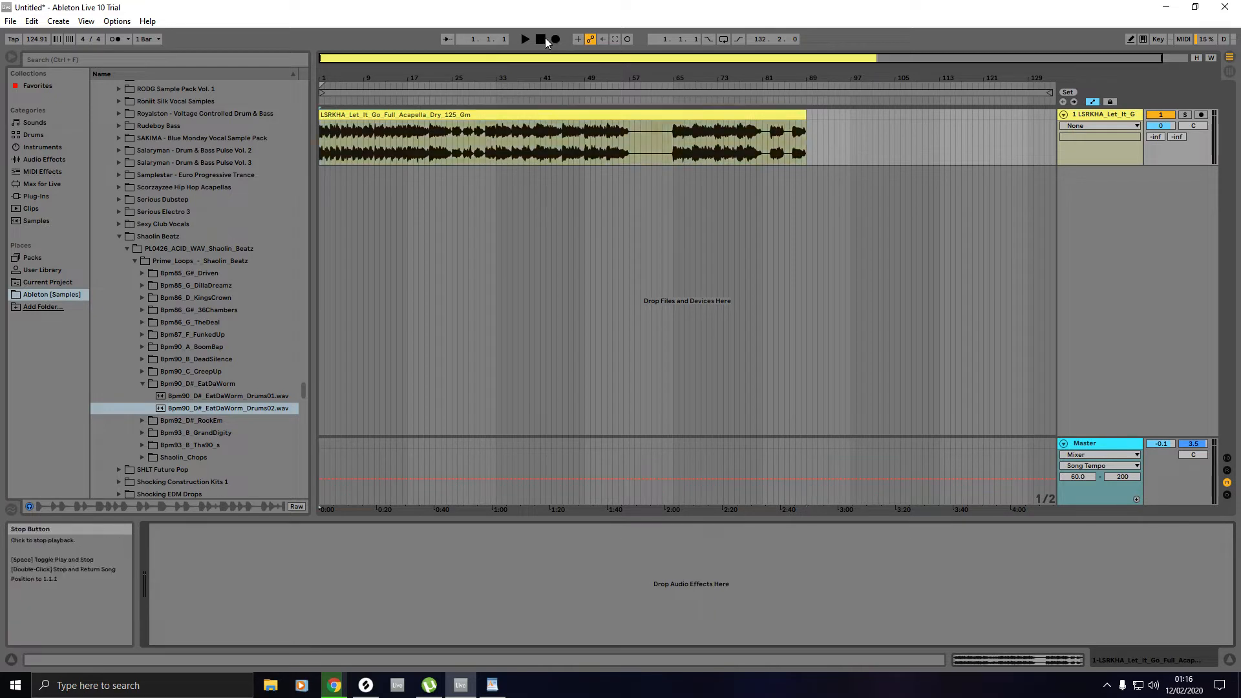
click(524, 40)
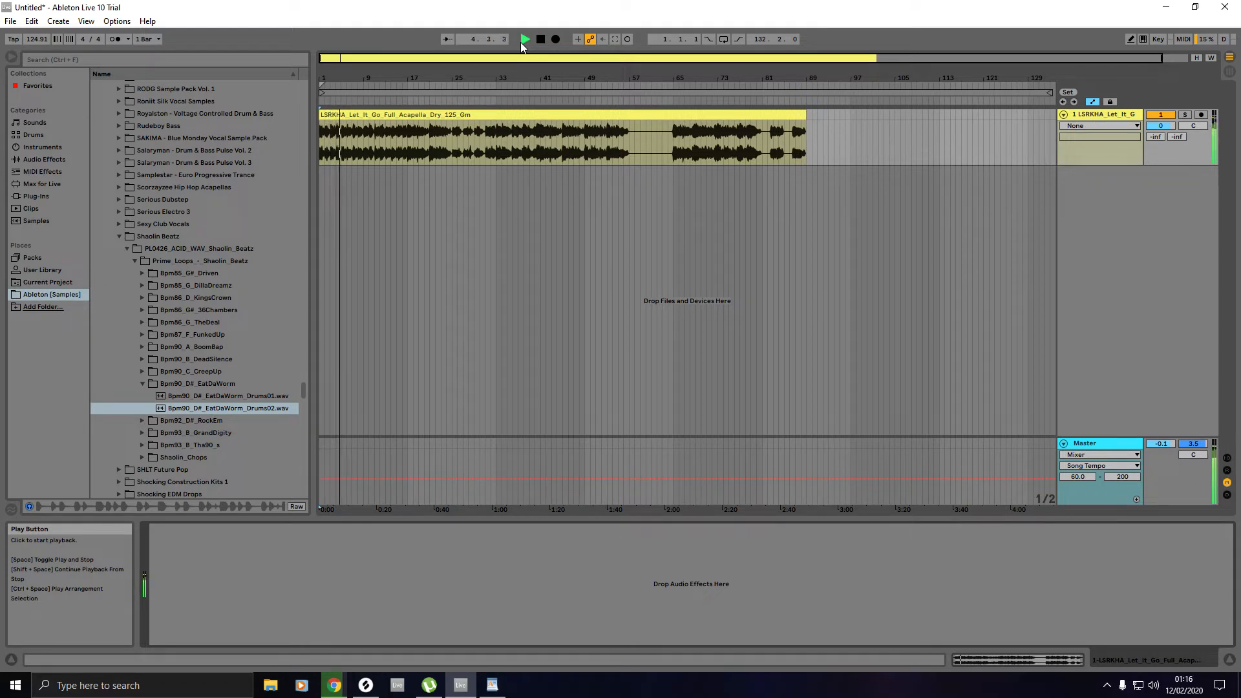
key(space)
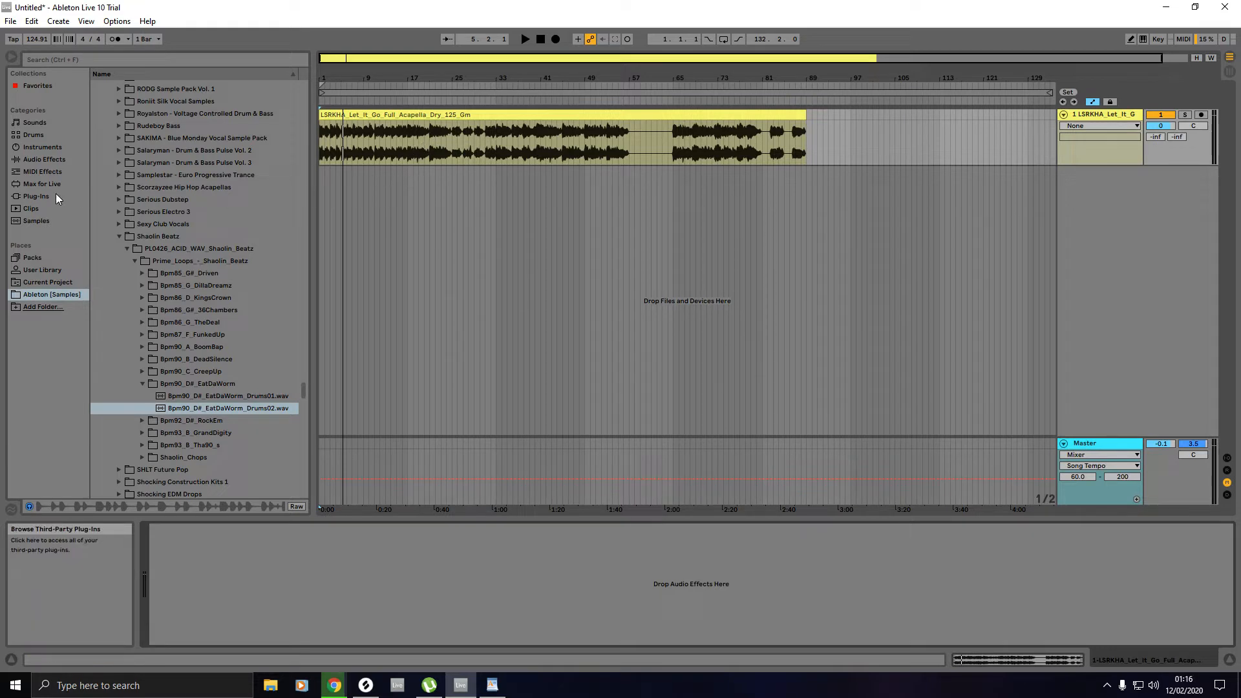
Step: Add the EQ Eight audio effect to the acapella vocal track
click(52, 159)
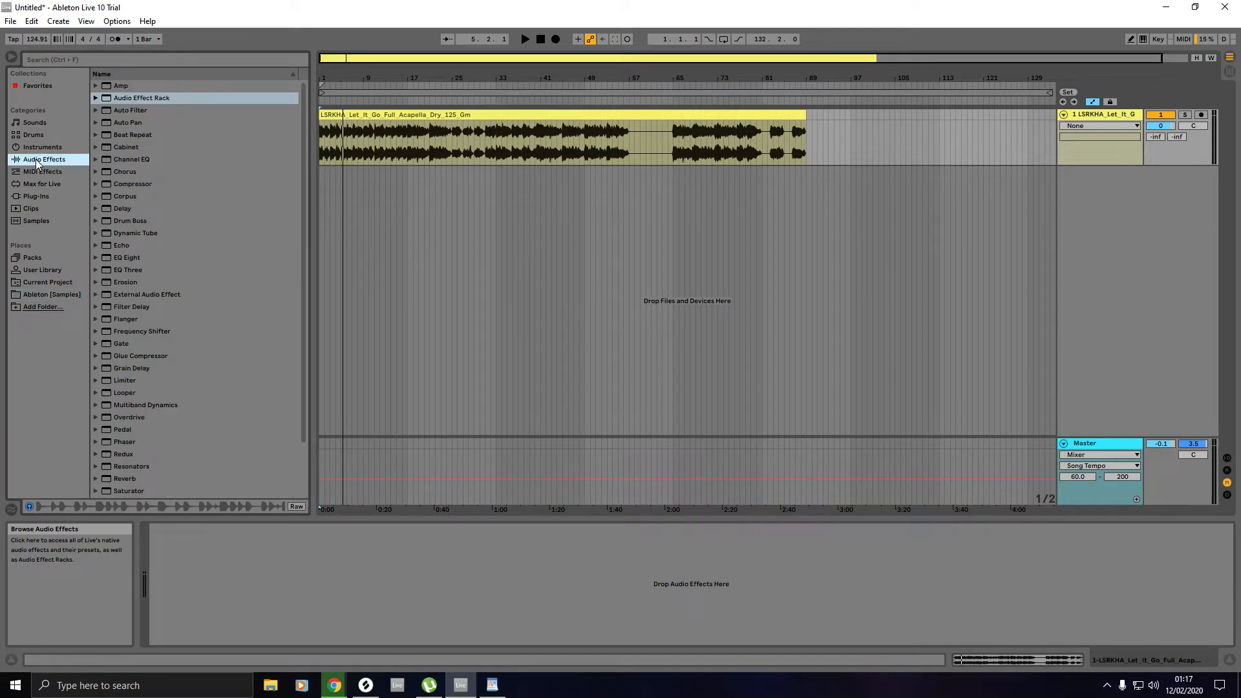
click(126, 257)
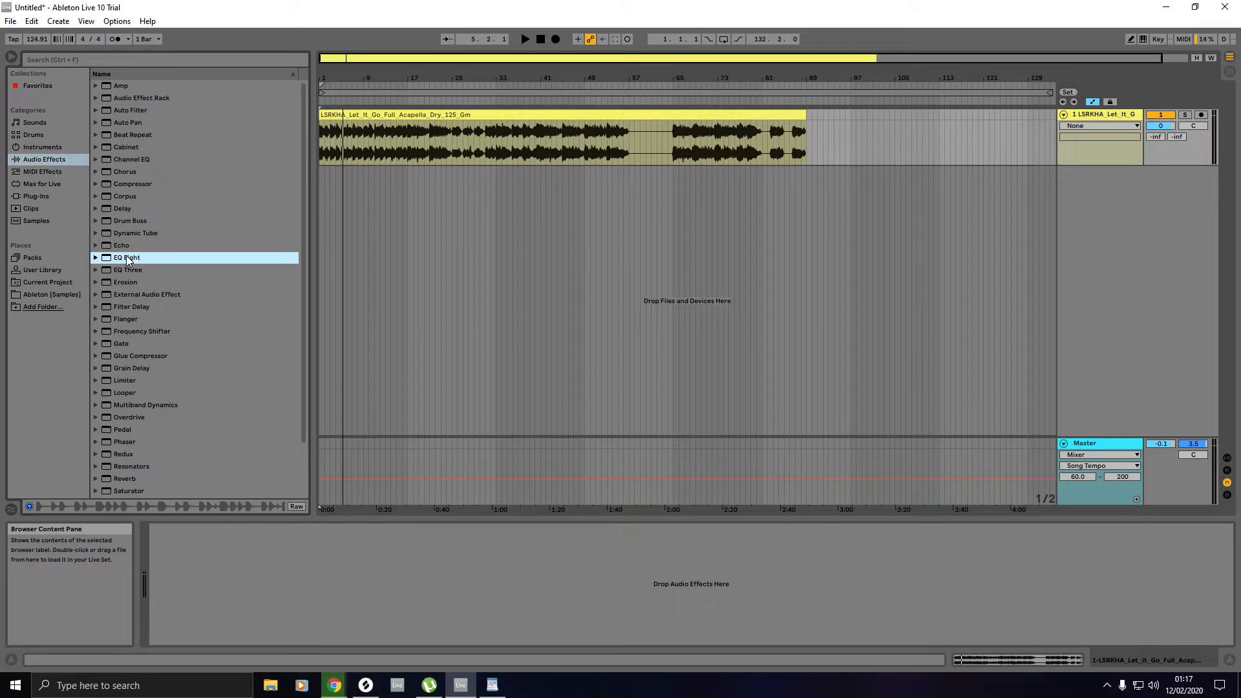
drag(128, 258, 407, 149)
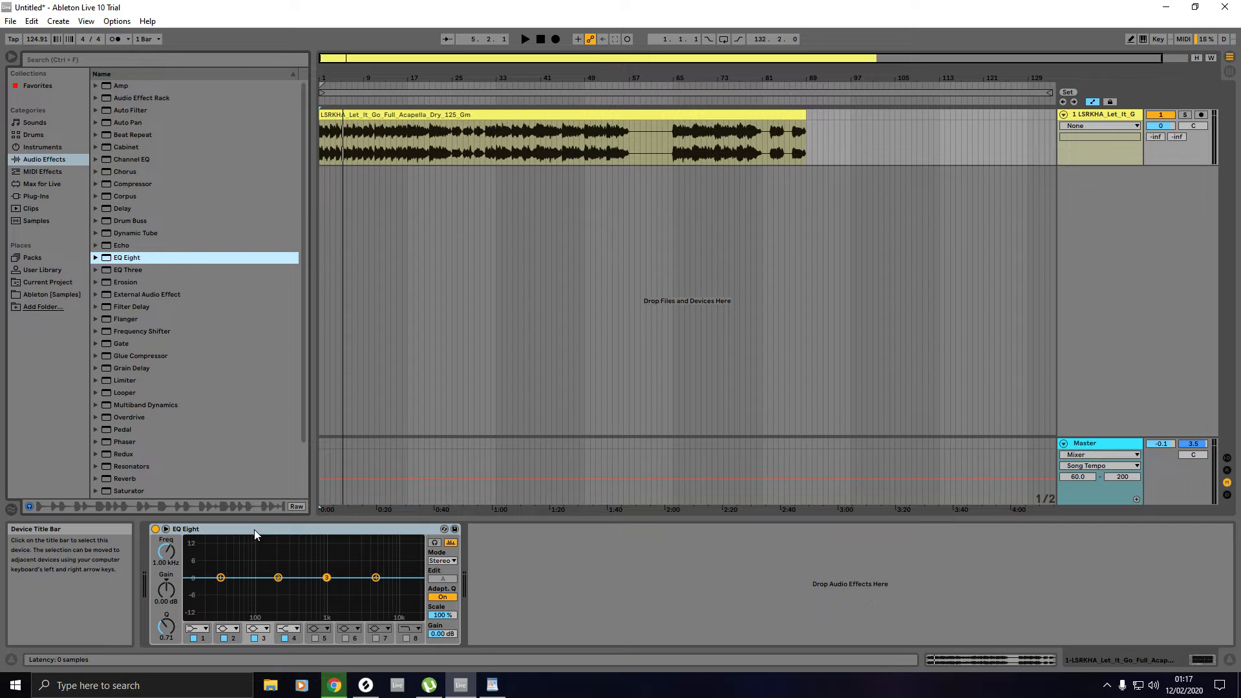
Step: Make EQ Eight band 1 a 48 dB/octave low cut with its frequency at 175 Hz
click(221, 577)
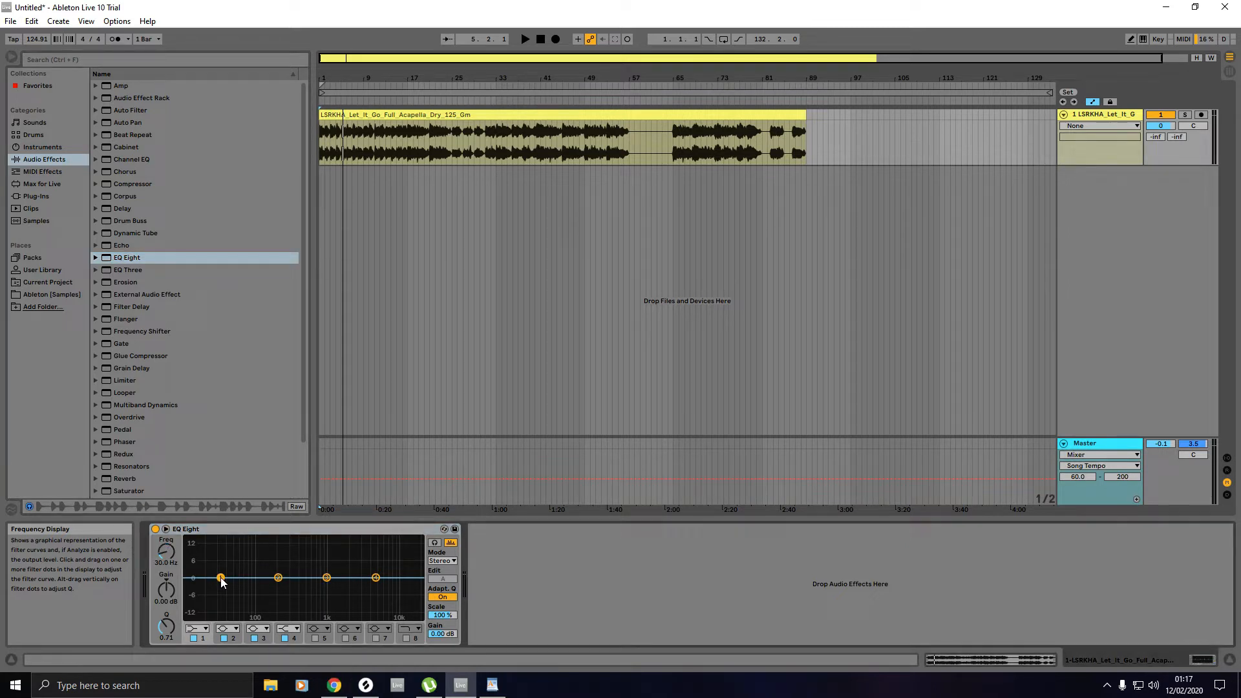
click(193, 638)
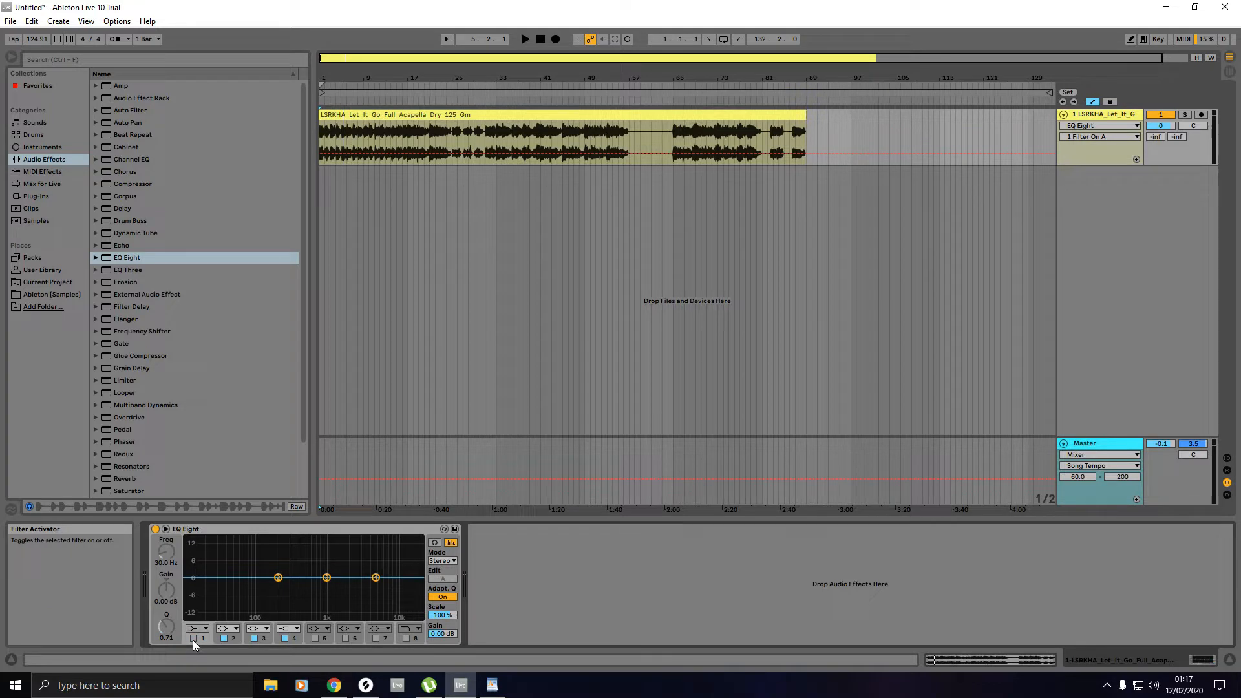
click(193, 639)
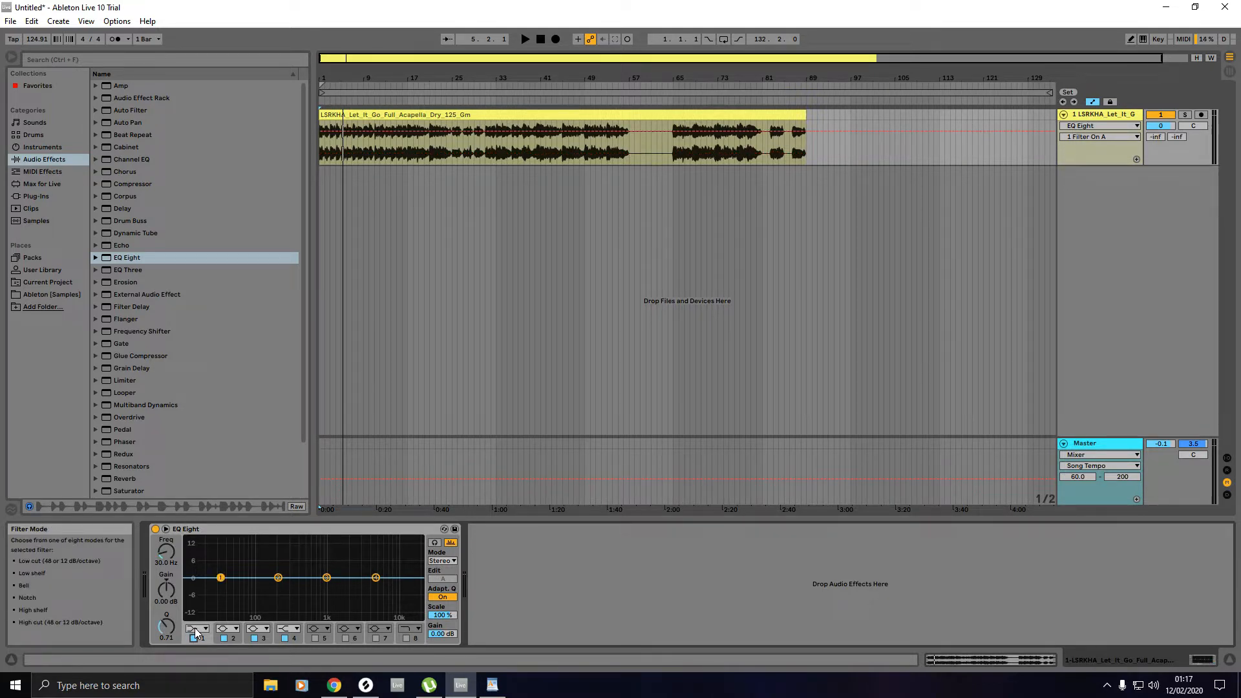
click(196, 630)
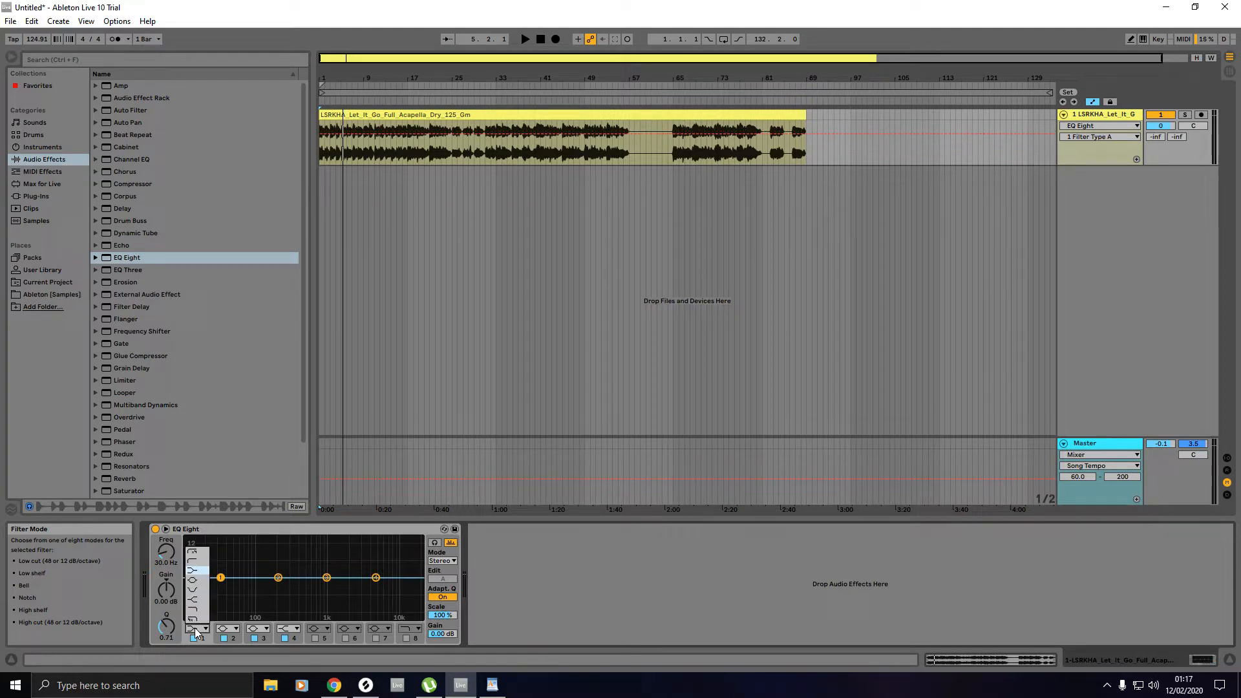
click(197, 552)
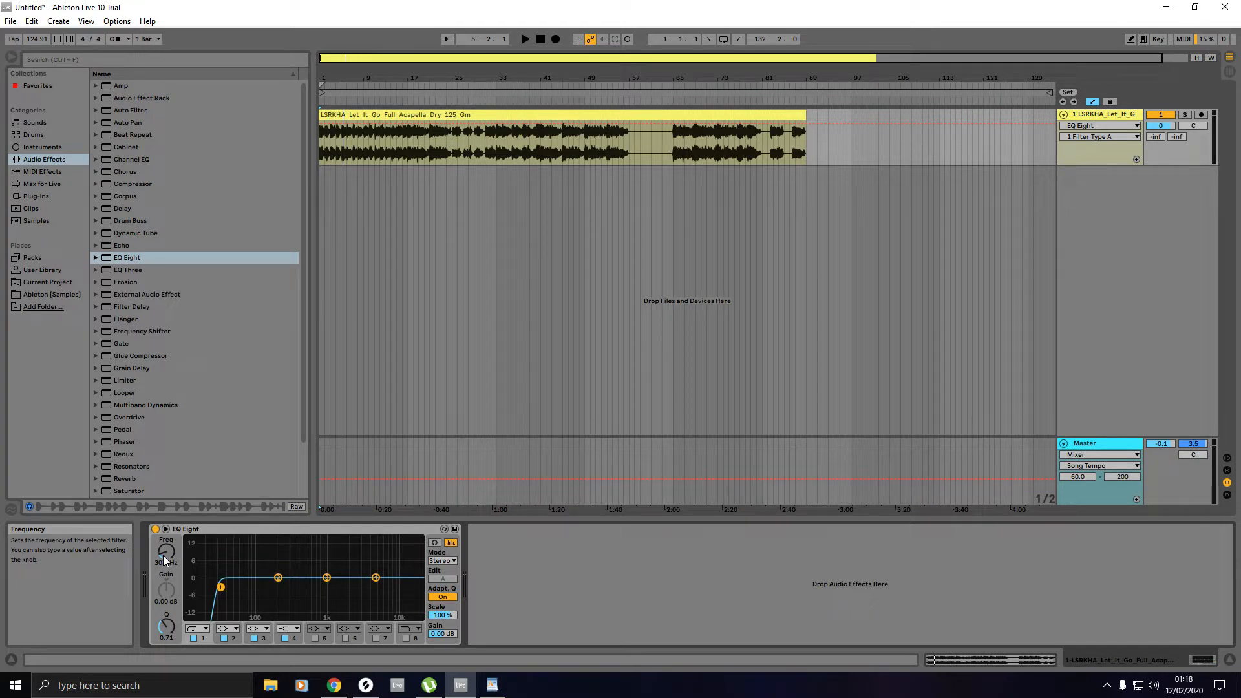
mouse_move(163, 556)
mouse_down()
mouse_move(163, 518)
mouse_move(162, 569)
mouse_up()
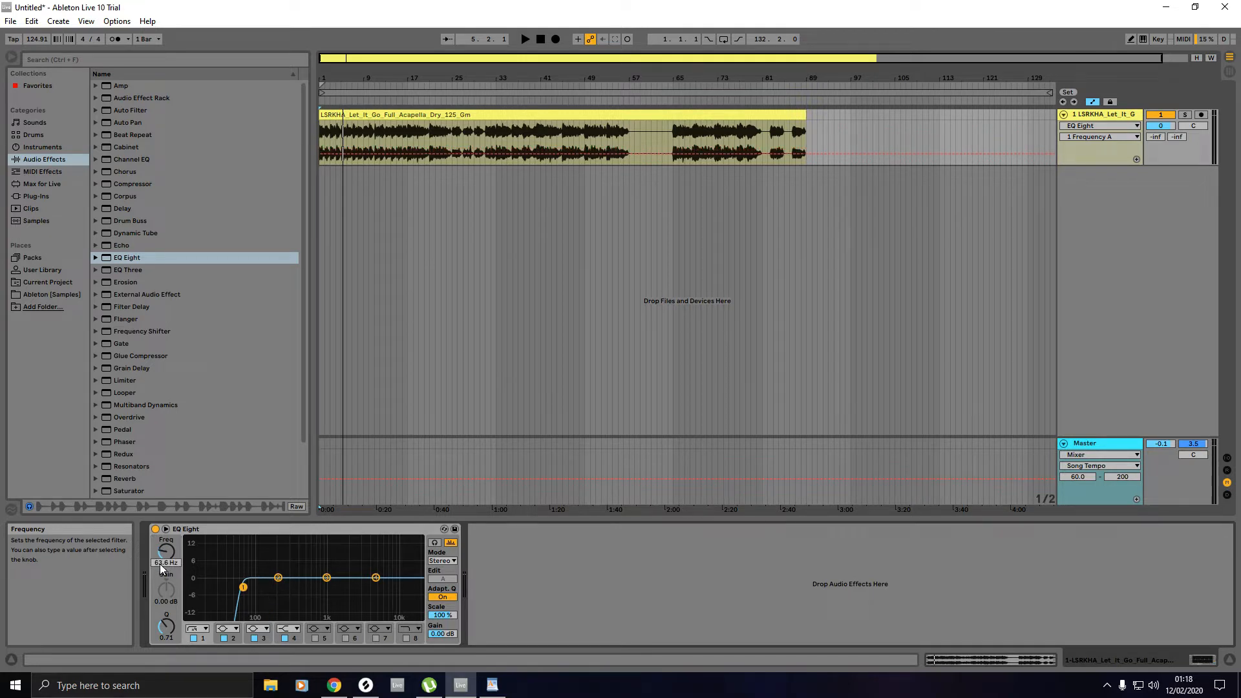
text(175)
key(Return)
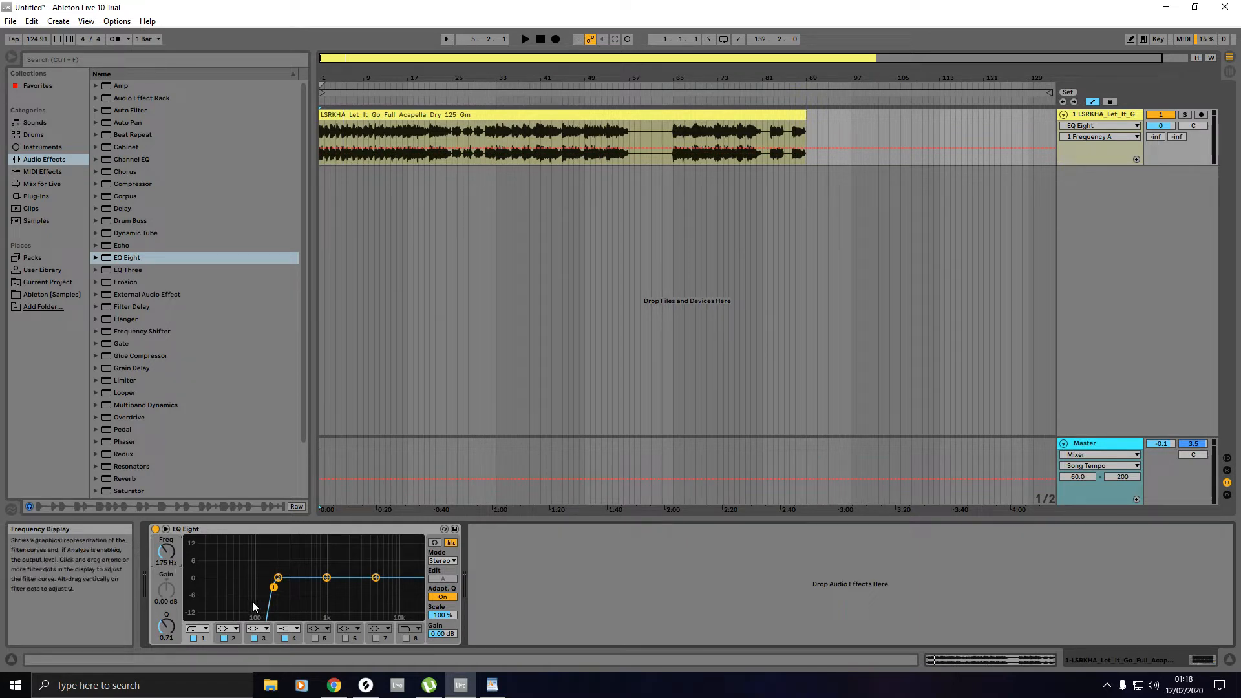
Step: Set EQ Eight band 2 to 500 Hz with a gain of -2.00 dB
click(278, 577)
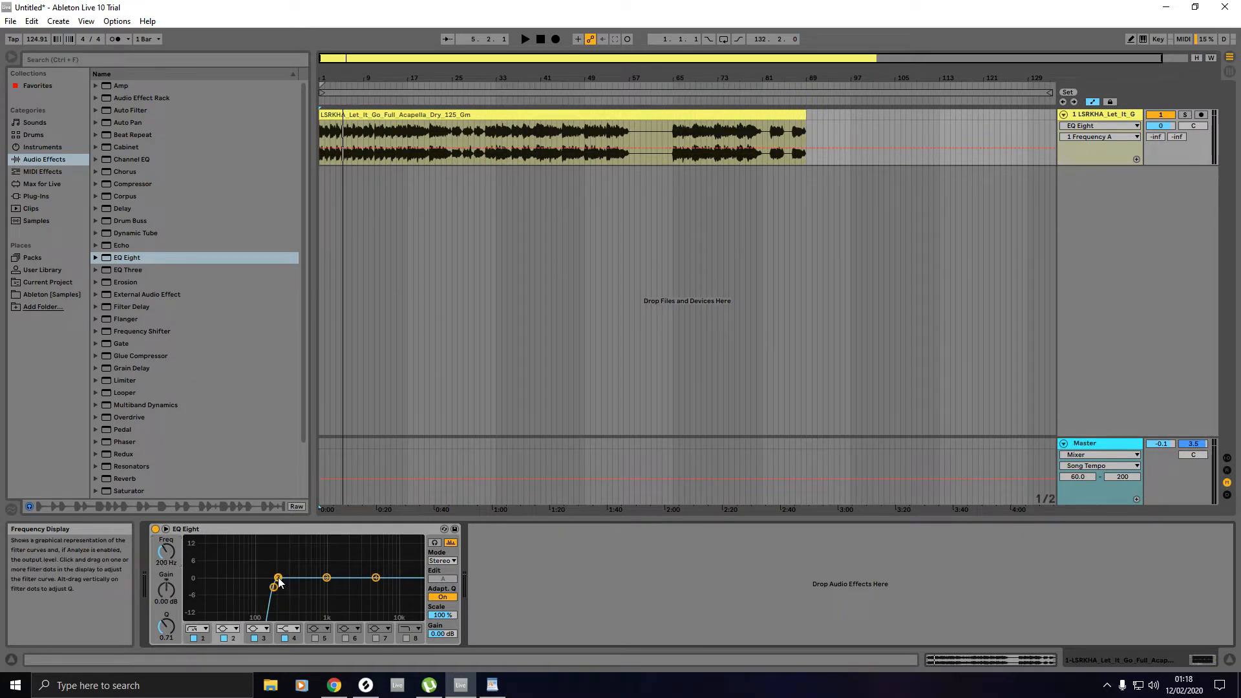
mouse_move(166, 551)
mouse_down()
mouse_move(166, 517)
mouse_move(164, 567)
mouse_up()
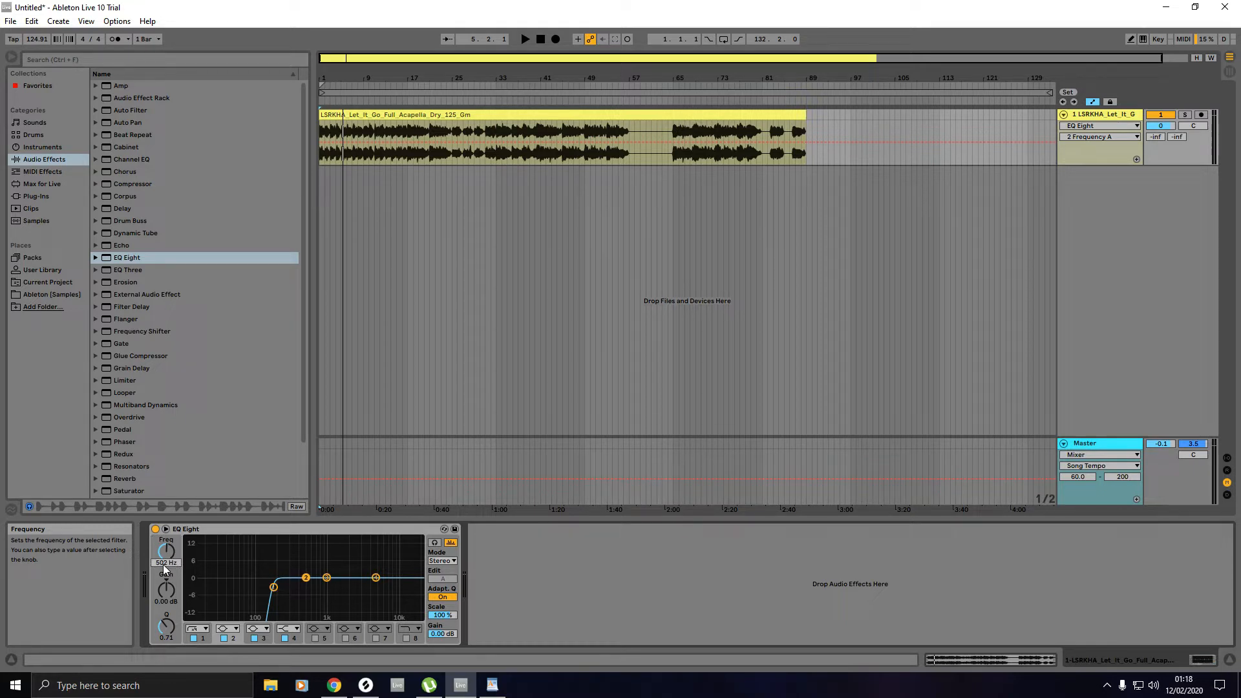
text(500)
key(Return)
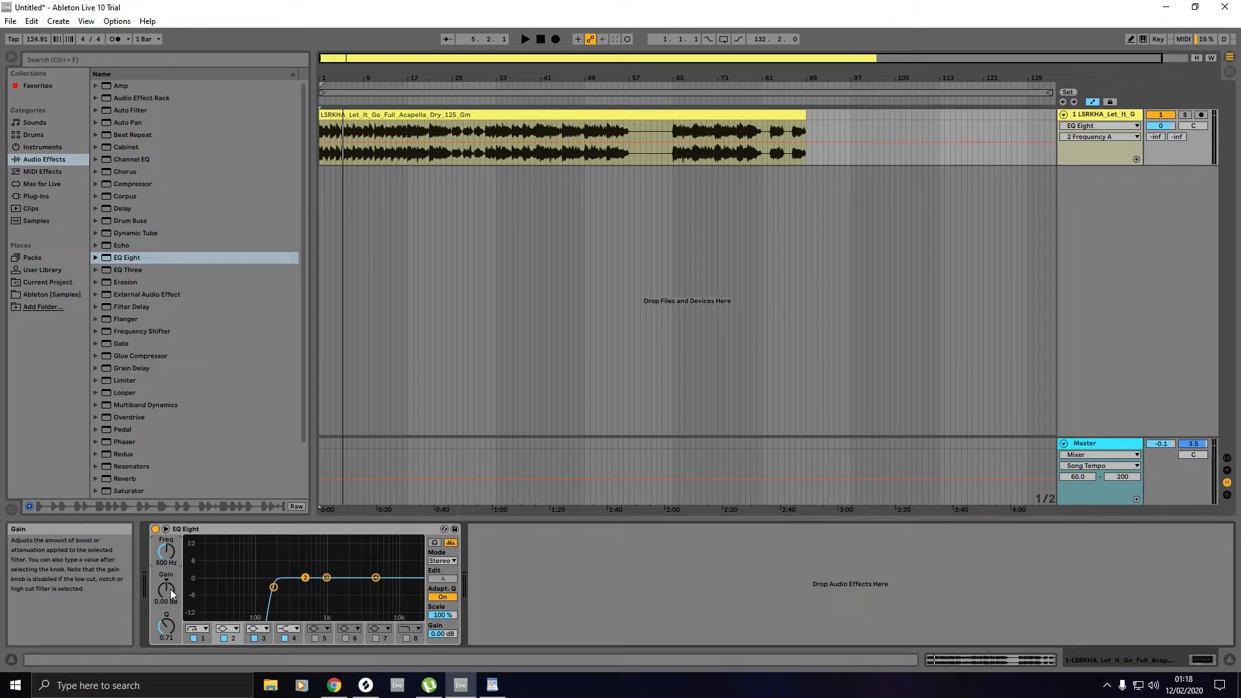
drag(168, 590, 168, 598)
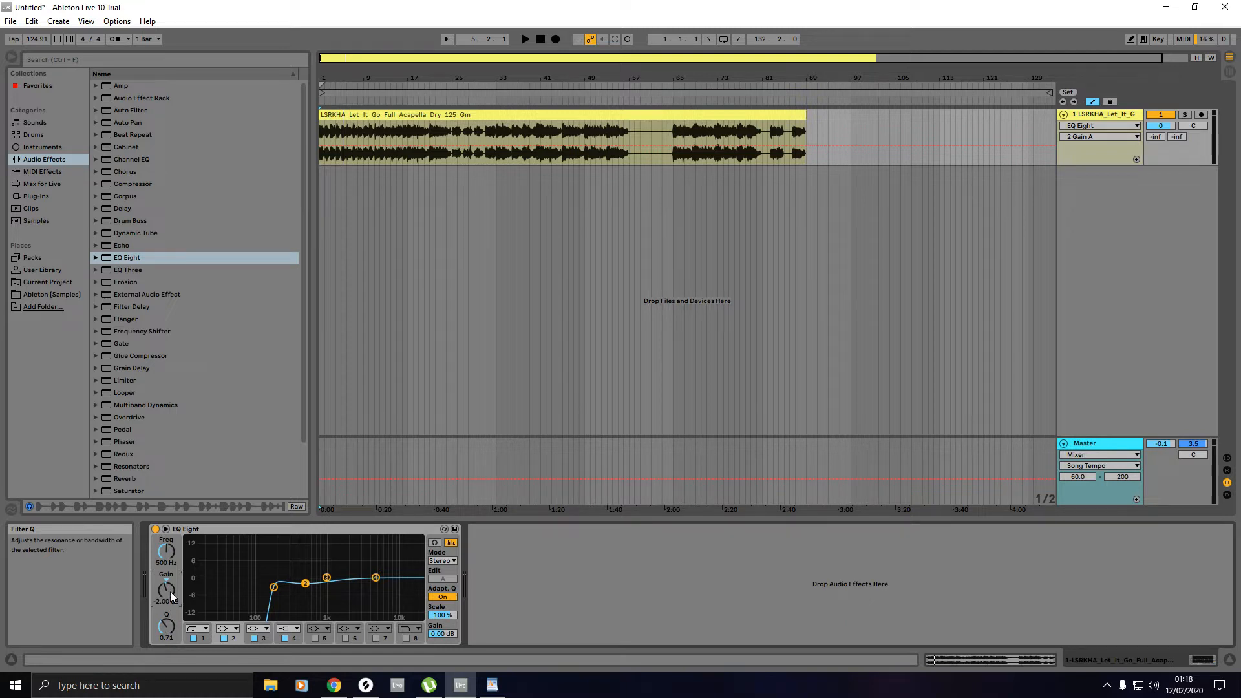
Step: Narrow the 500 Hz cut on band 2 by raising its Q well above the default
drag(166, 625, 167, 633)
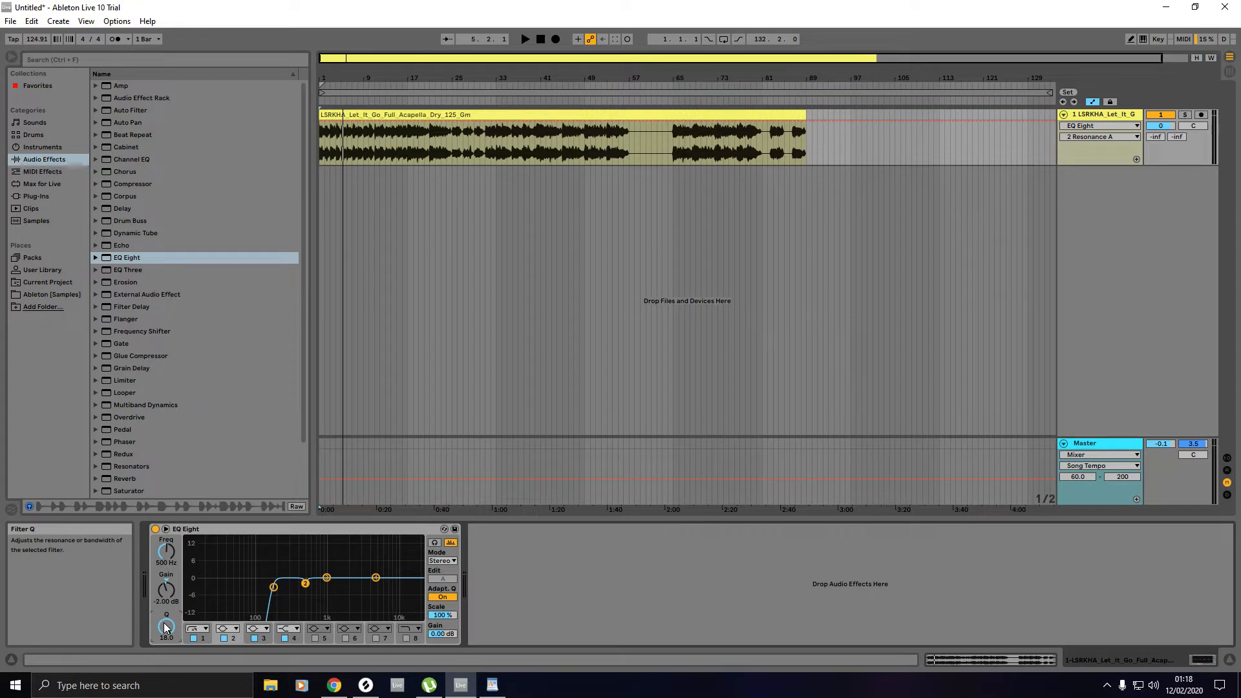
drag(166, 625, 166, 631)
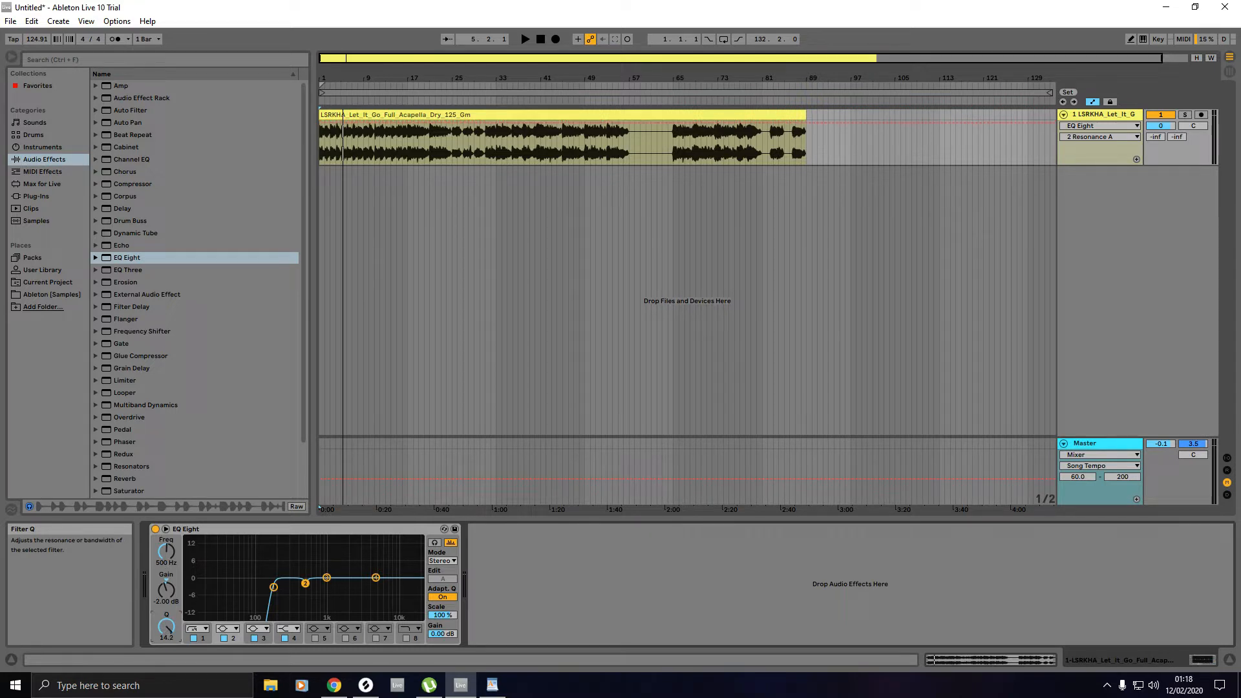
click(166, 627)
click(166, 628)
Step: Cut band 3 at 1 kHz slightly, with a gain of -0.55 dB and a Q of 7.00
click(327, 578)
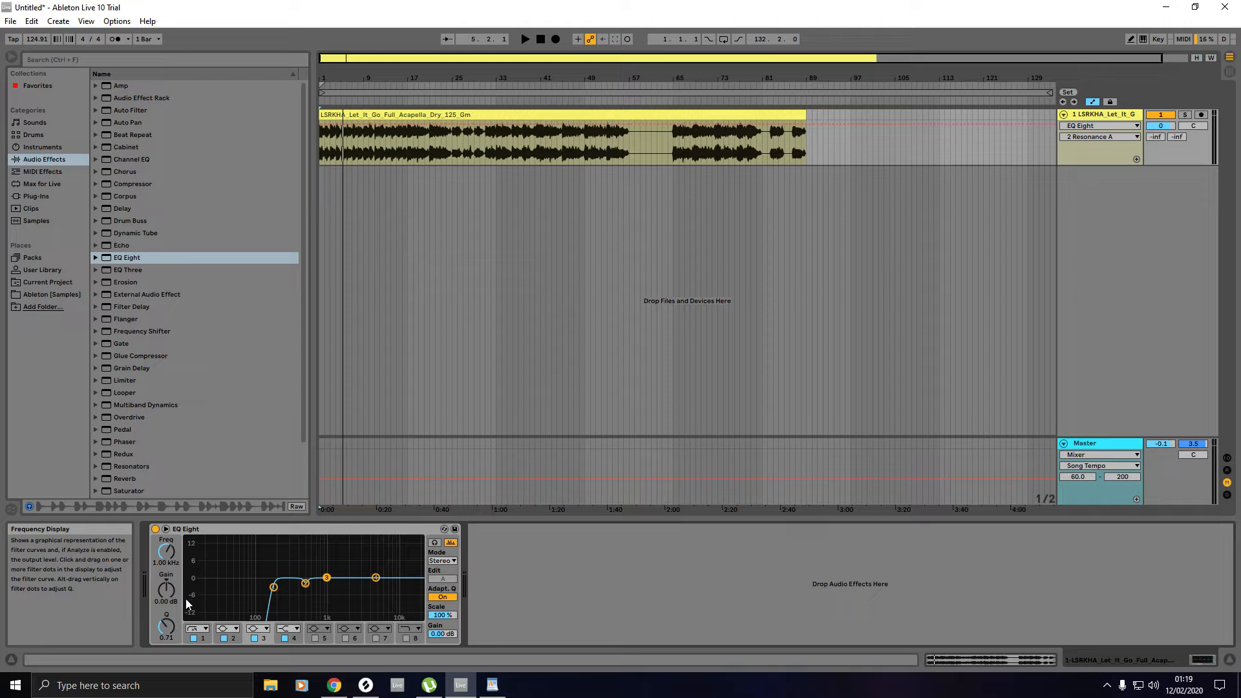
drag(168, 595, 168, 605)
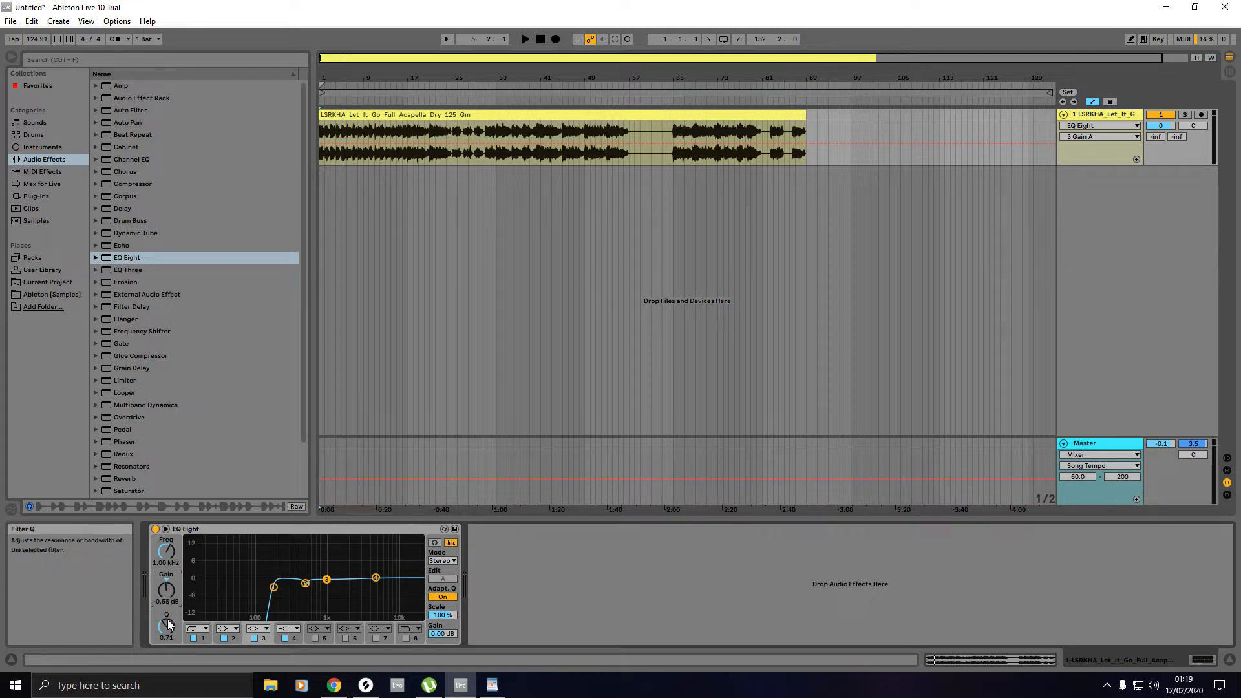
mouse_move(166, 625)
mouse_down()
mouse_move(166, 566)
mouse_move(165, 638)
mouse_up()
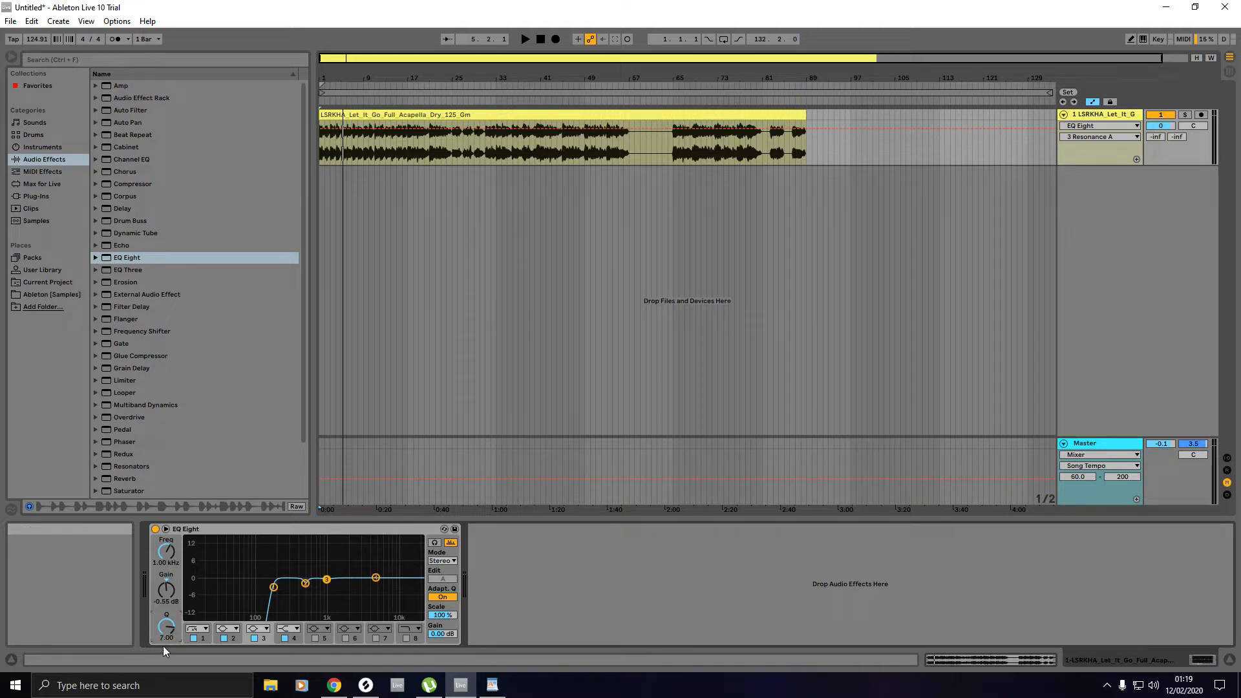
Step: Make band 4 a bell filter at 3.25 kHz with a gain of 2.50 dB and a Q of 15.0
click(289, 629)
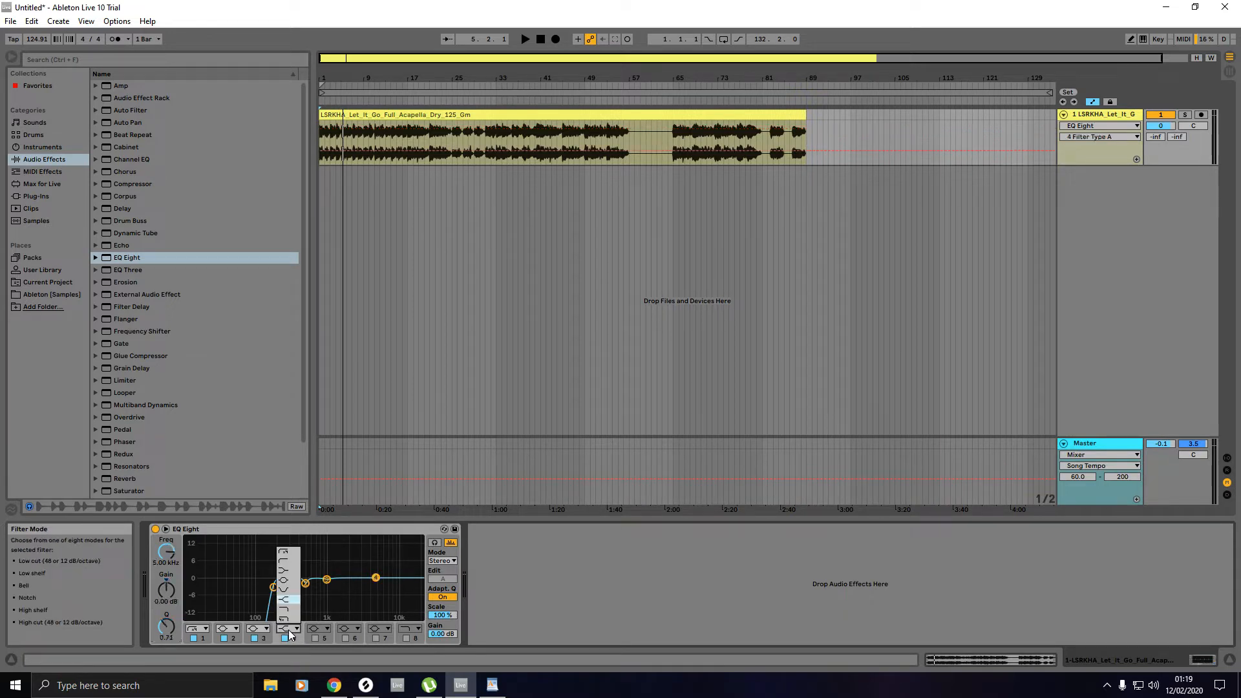
click(284, 582)
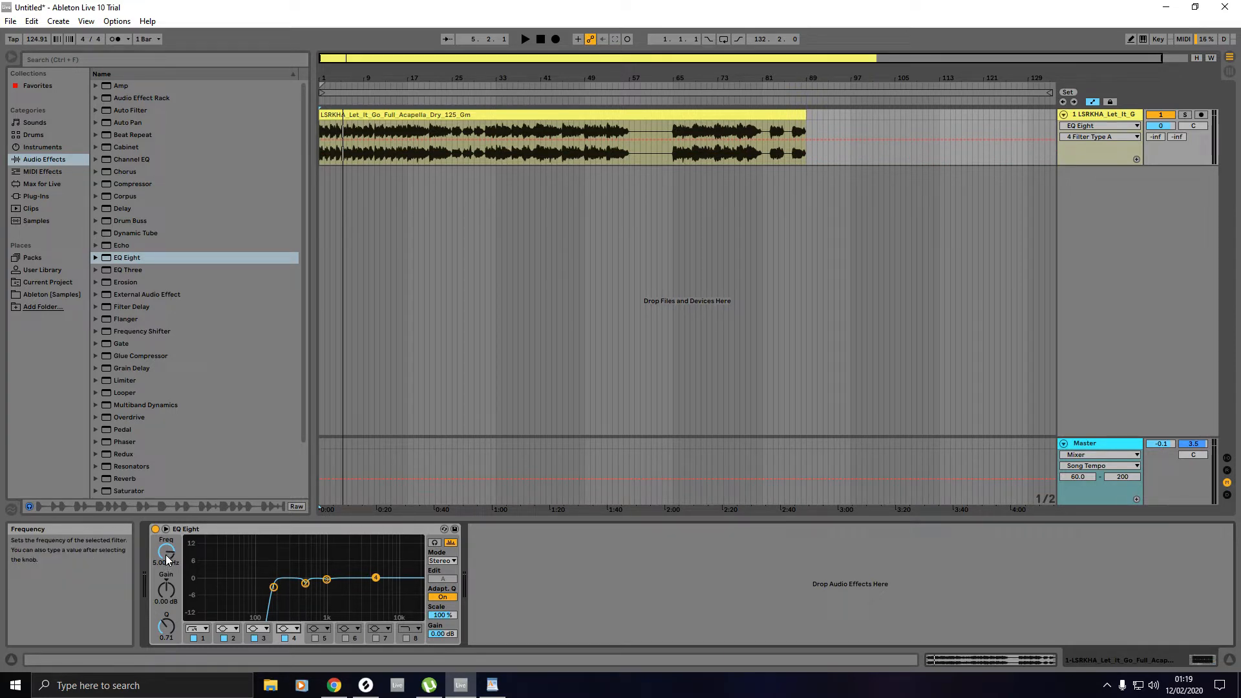
drag(167, 559, 167, 574)
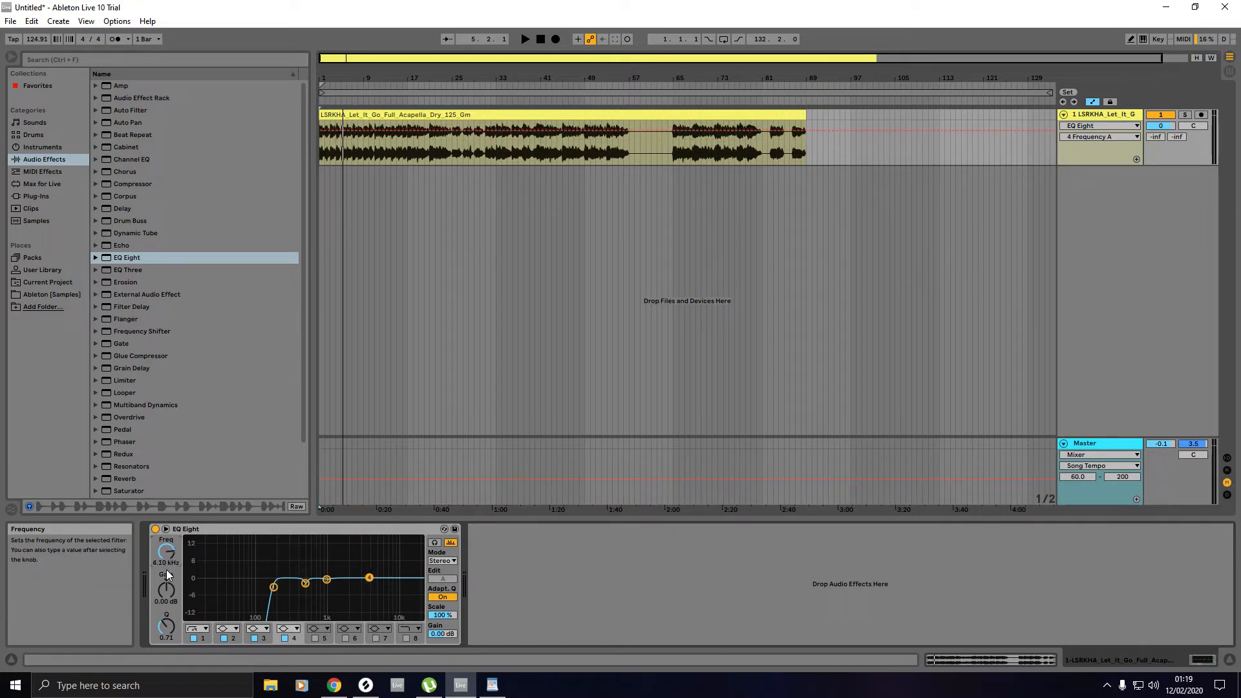
click(164, 563)
text(3.25)
key(Return)
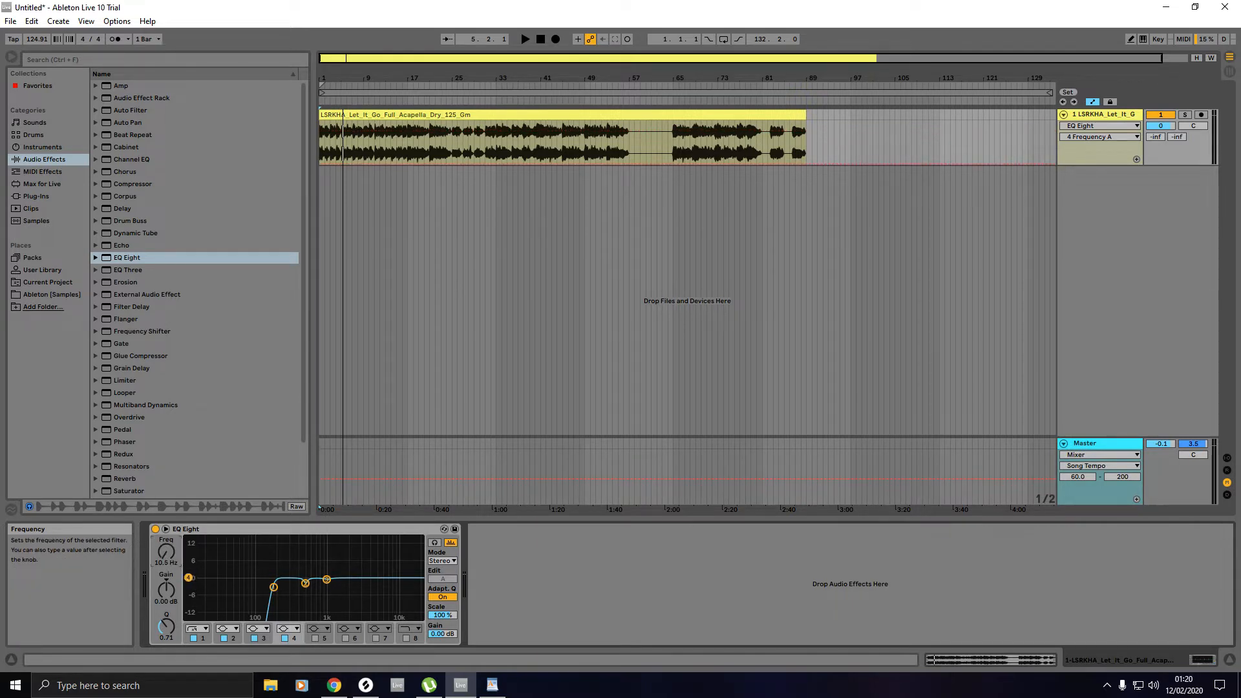
drag(166, 551, 167, 492)
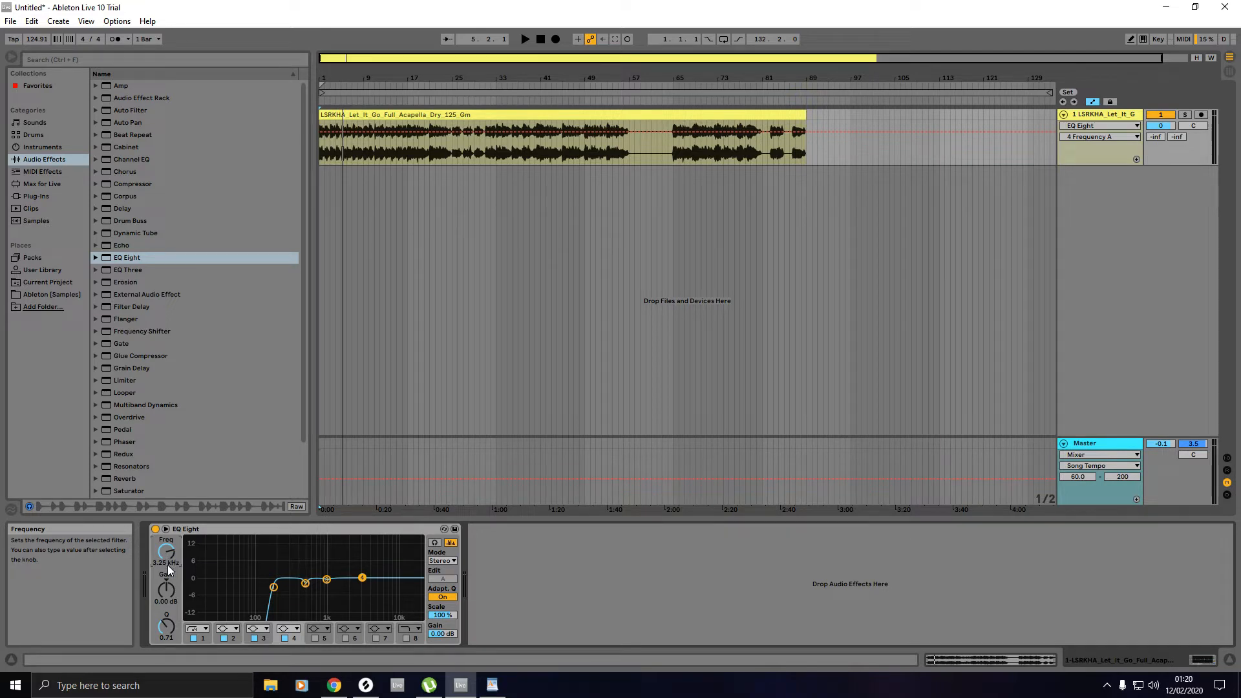
drag(166, 589, 166, 581)
drag(166, 626, 166, 602)
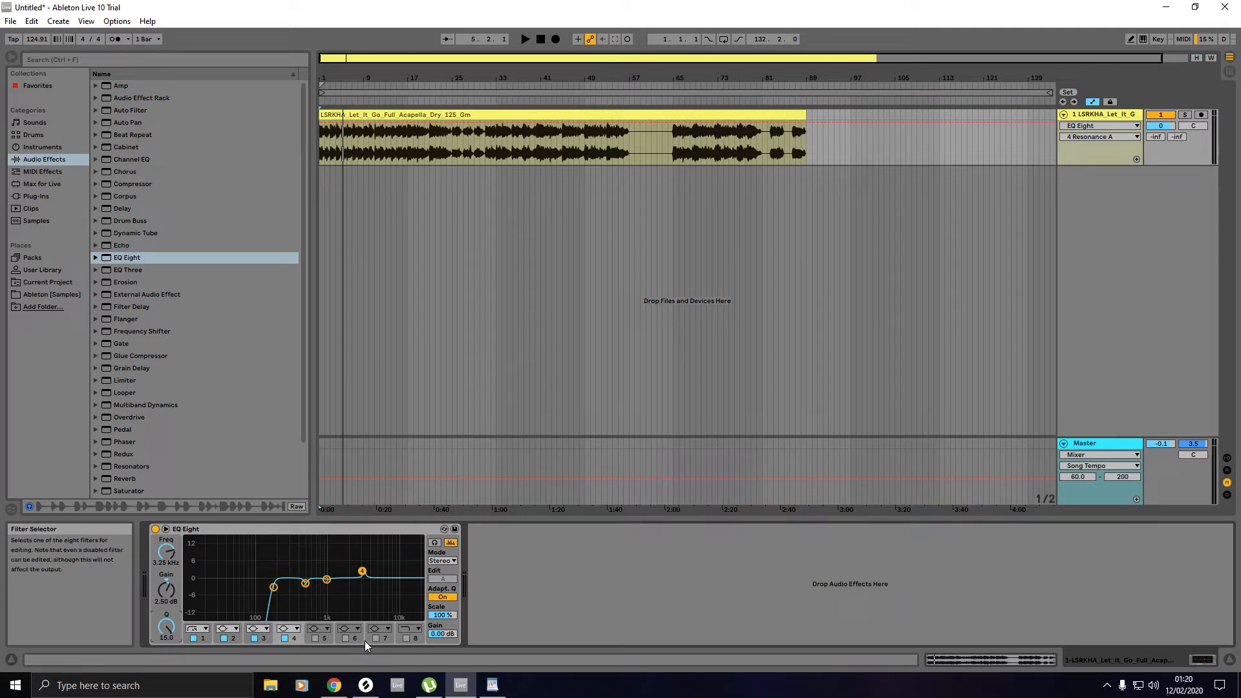
Step: Enable band 5 and set it to 7.51 kHz with a gain of 1.55 dB and a Q of 12.5
click(315, 638)
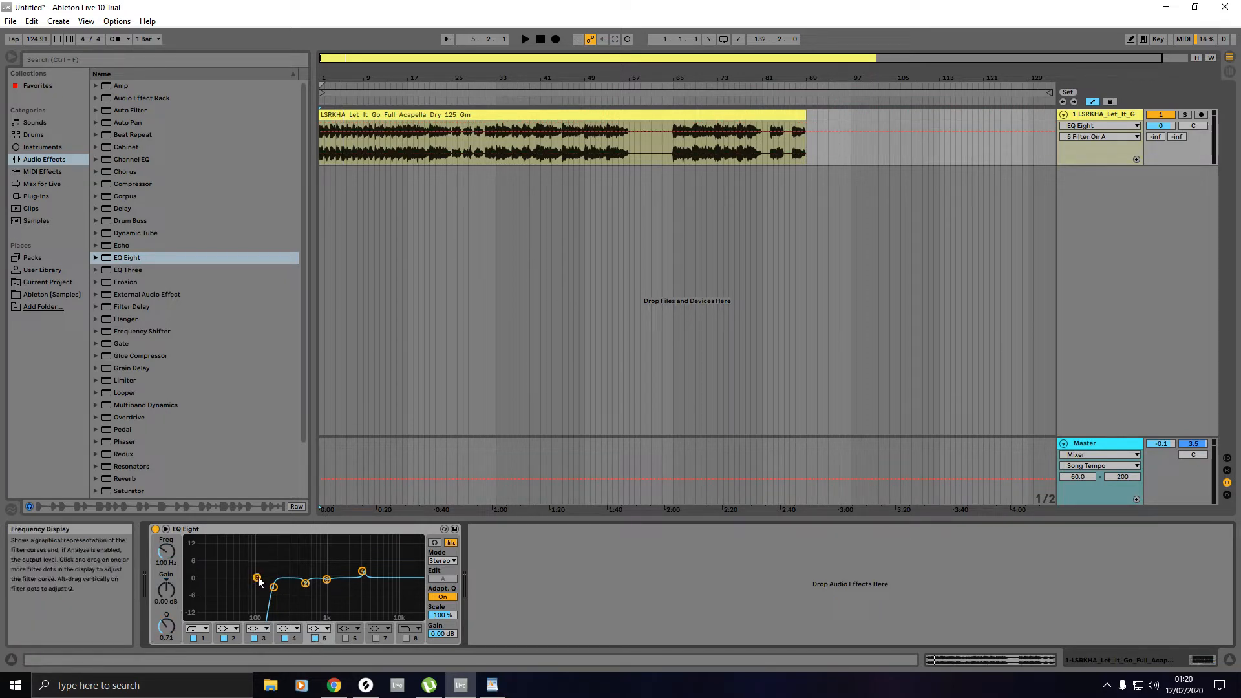
click(172, 555)
drag(174, 555, 173, 479)
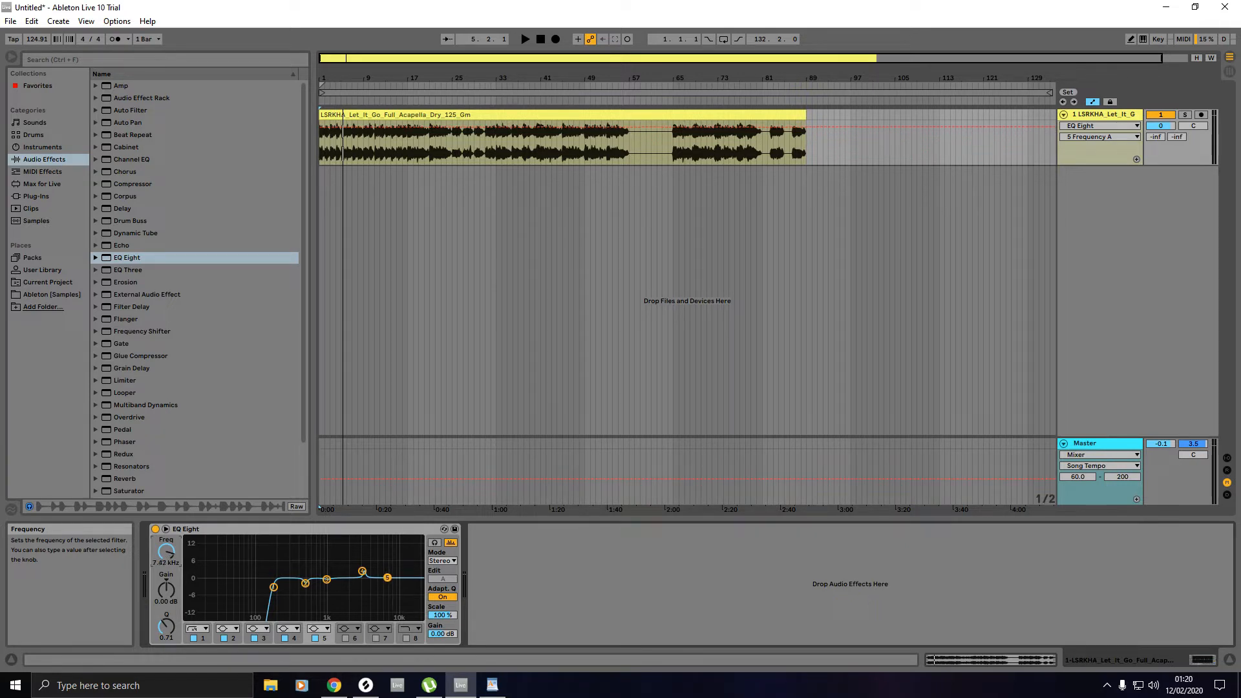
drag(166, 552, 166, 551)
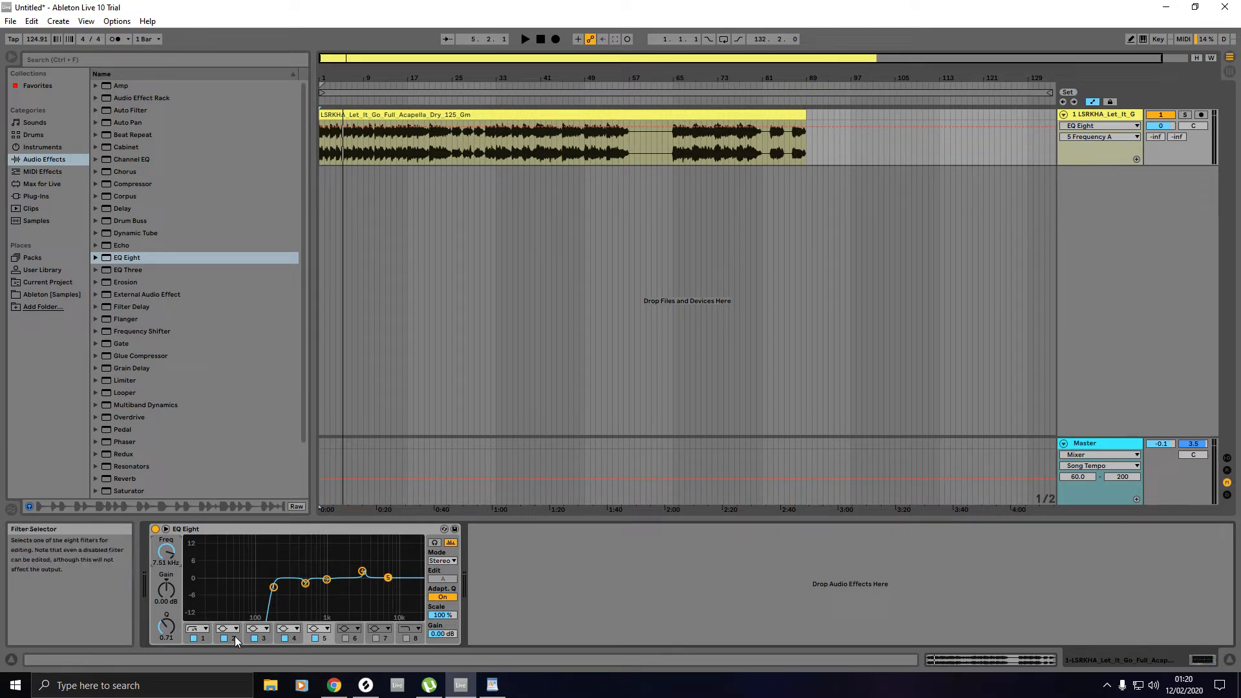
drag(166, 589, 166, 582)
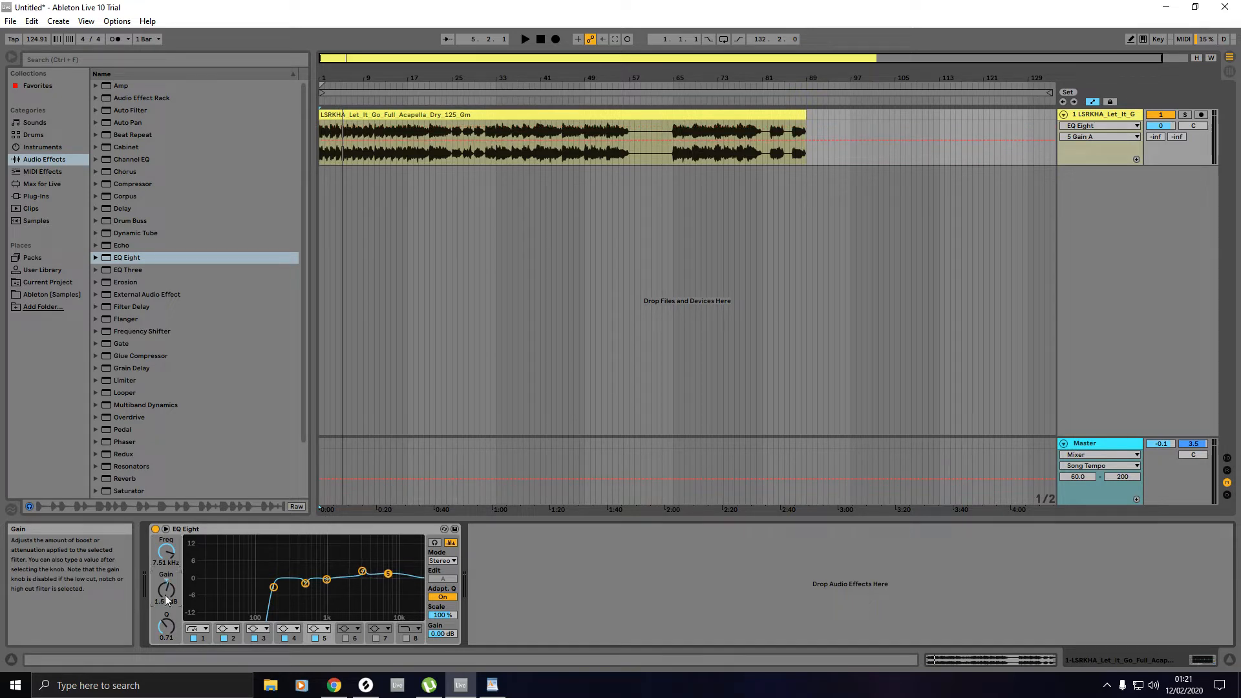
drag(166, 626, 166, 604)
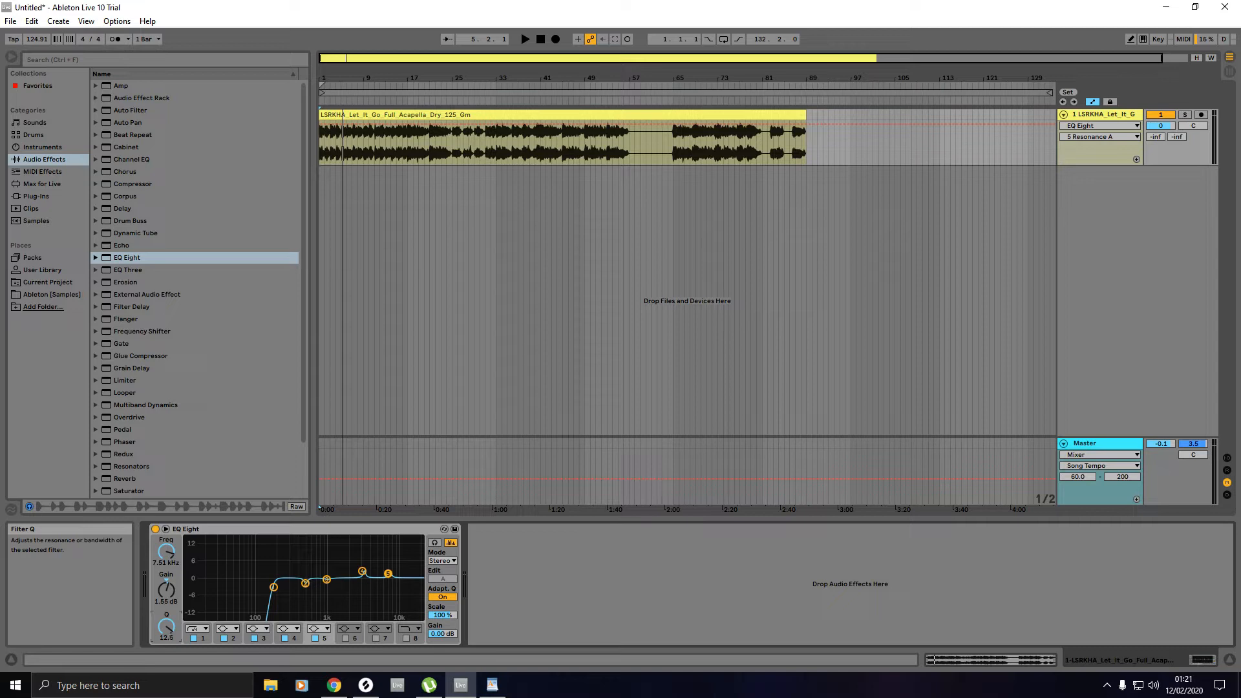
Step: Enable band 6 as a steep high cut at 18.0 kHz with a Q of 0.95
click(346, 639)
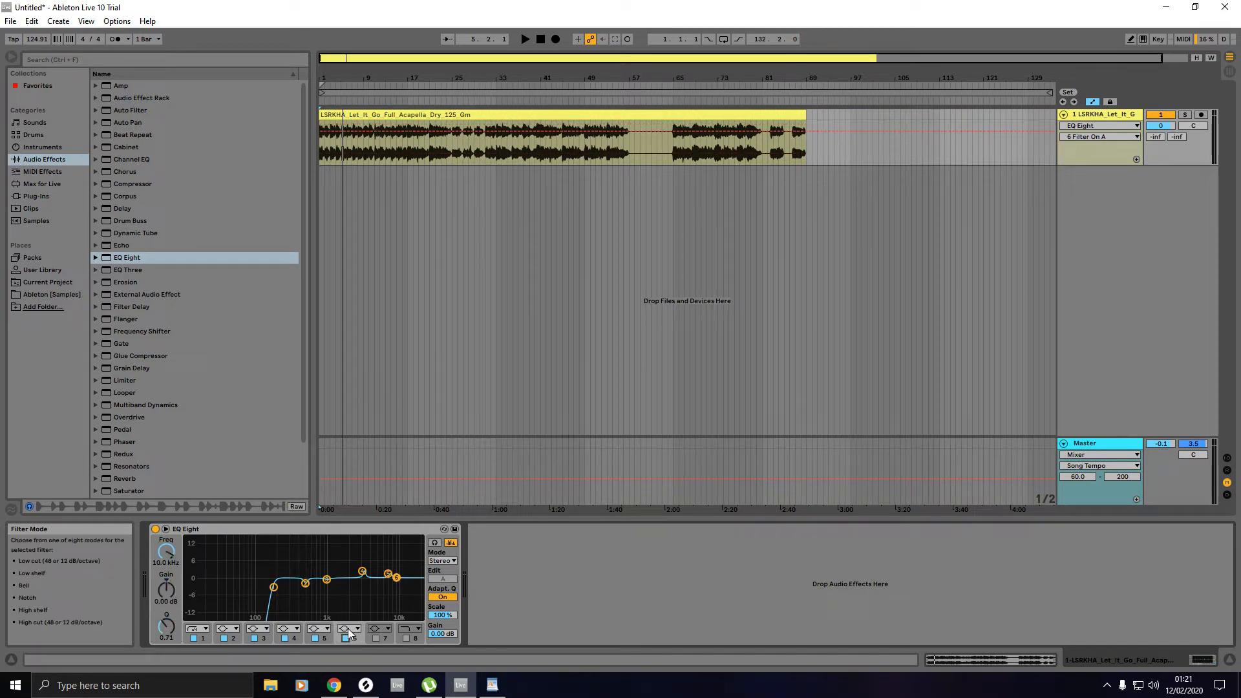
click(348, 630)
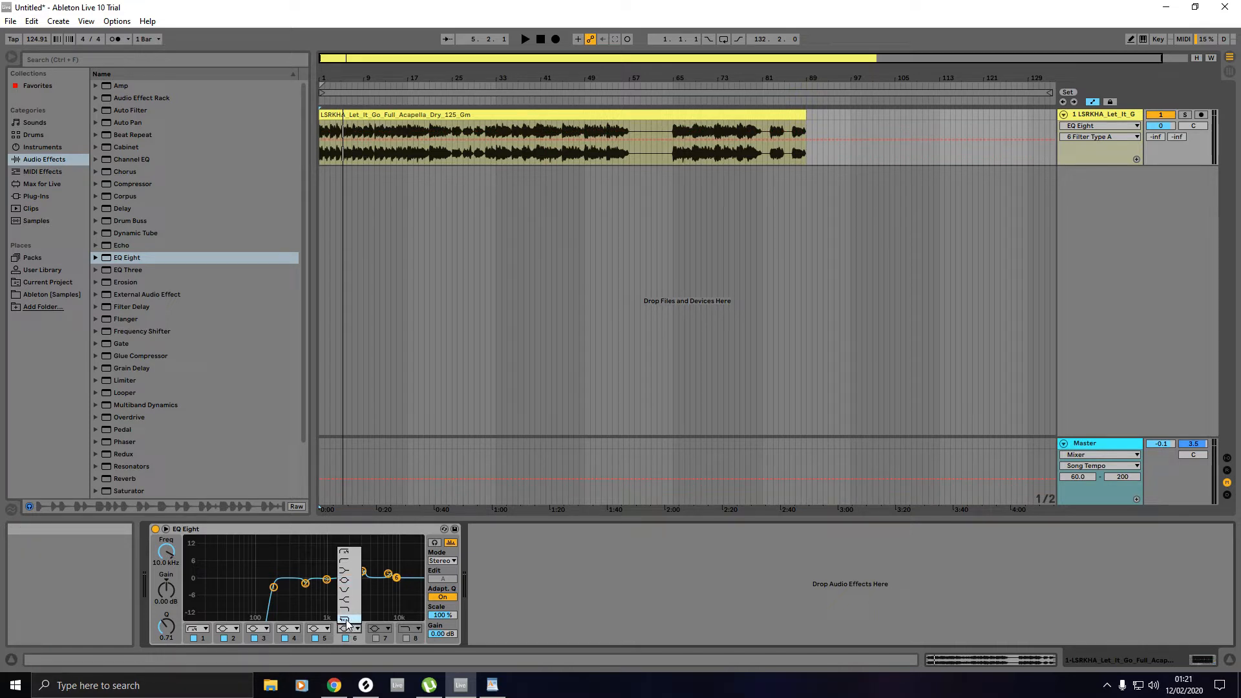
click(346, 621)
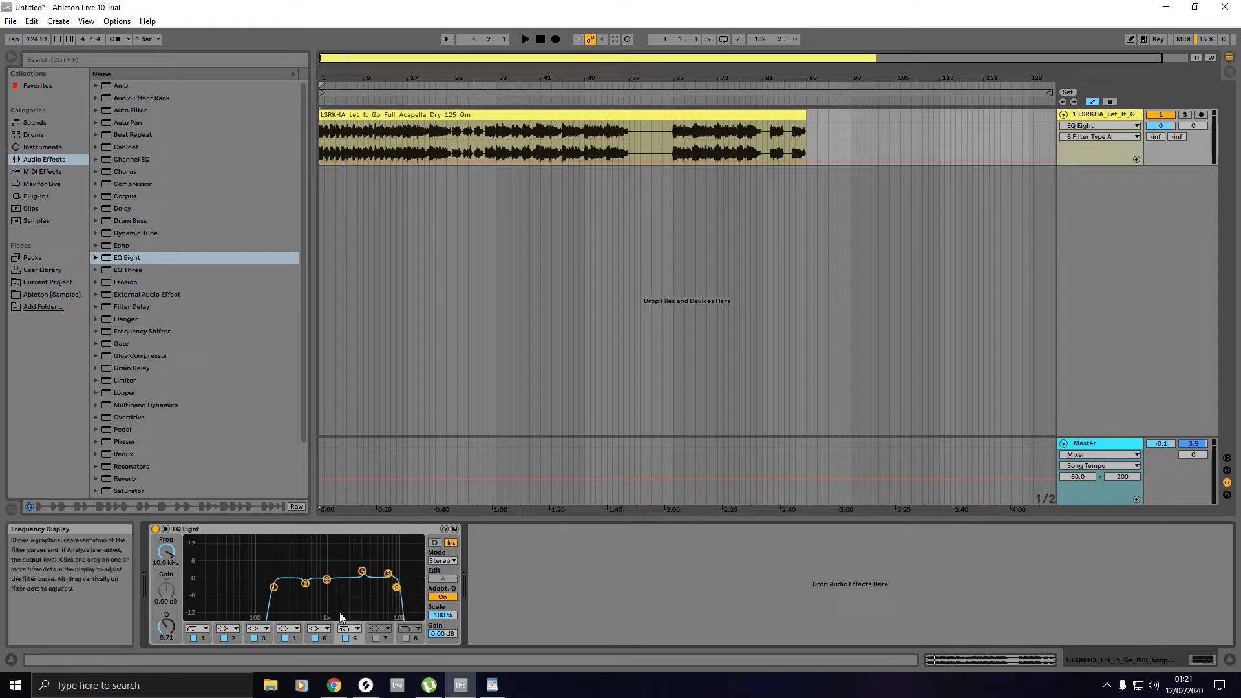
drag(166, 553, 166, 532)
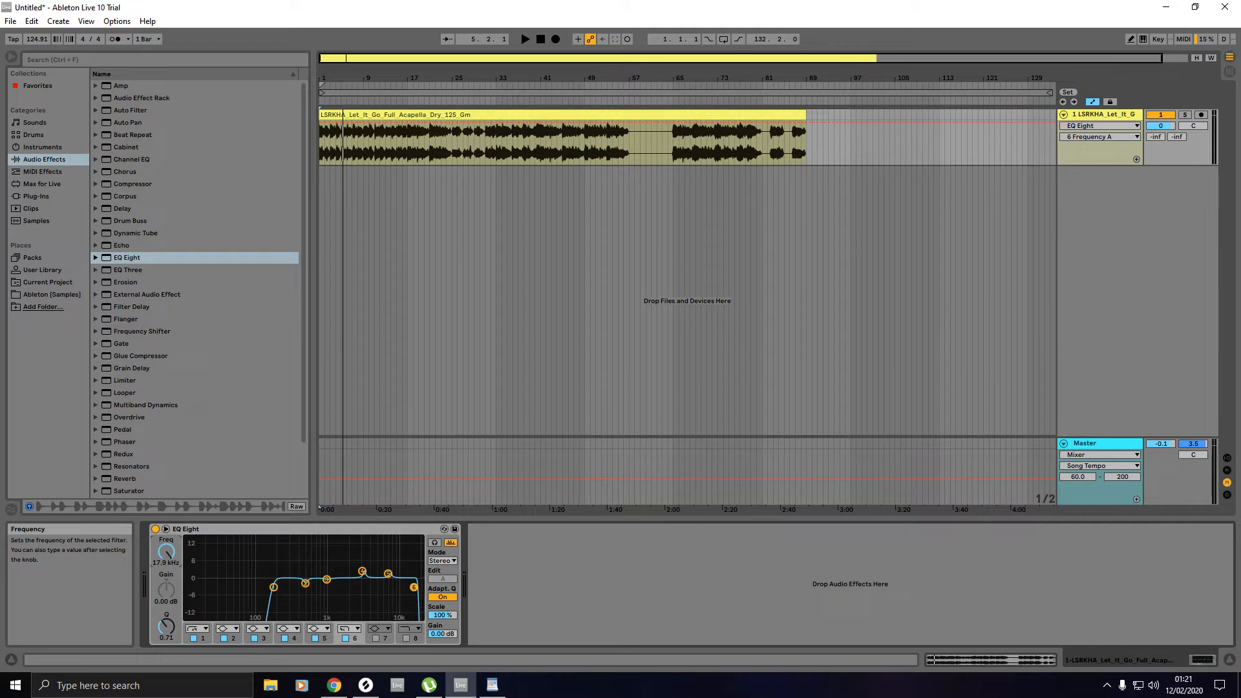
drag(166, 532, 166, 531)
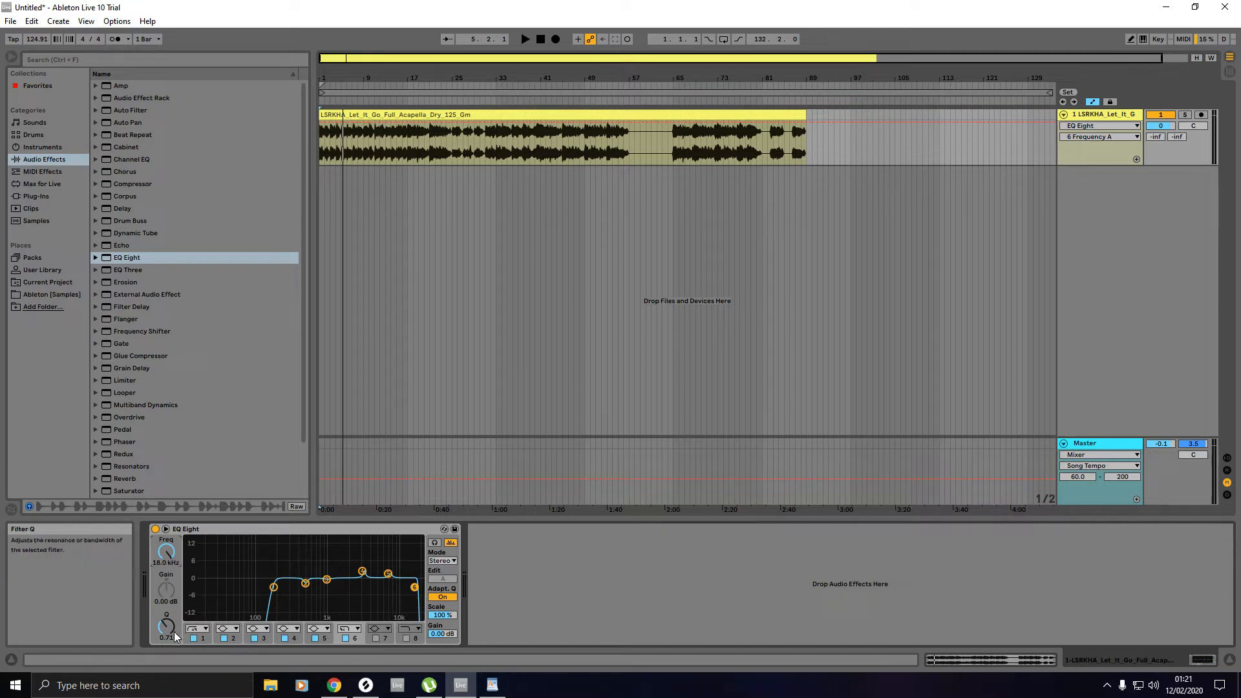
drag(172, 629, 172, 619)
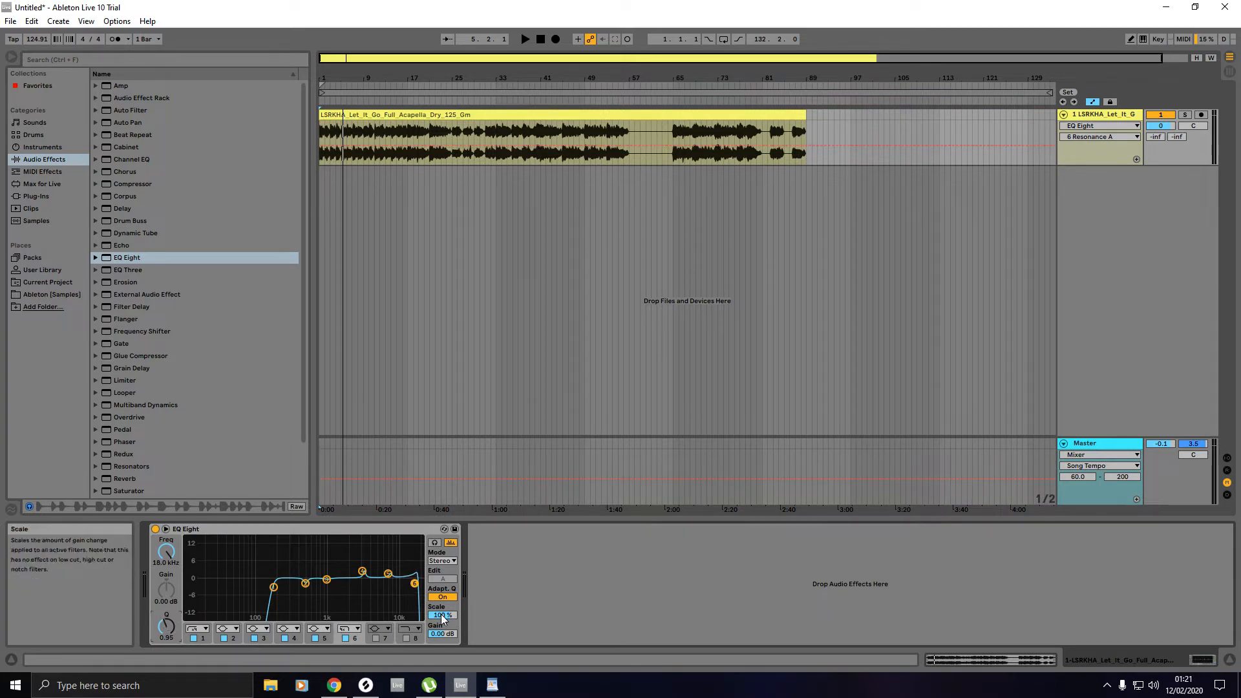
Step: Set EQ Eight's scale to 105 % and output gain to -0.51 dB, and turn Adaptive Q off
drag(442, 617, 443, 614)
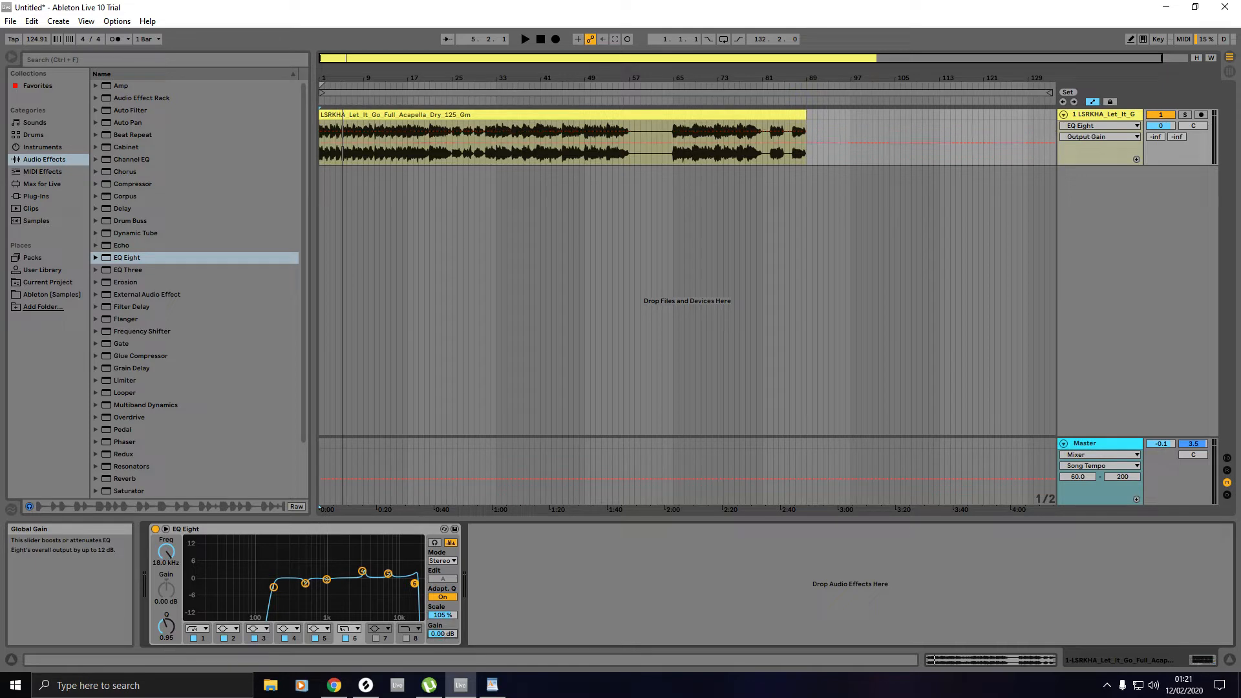
drag(442, 633, 442, 634)
drag(442, 633, 442, 634)
drag(442, 633, 441, 634)
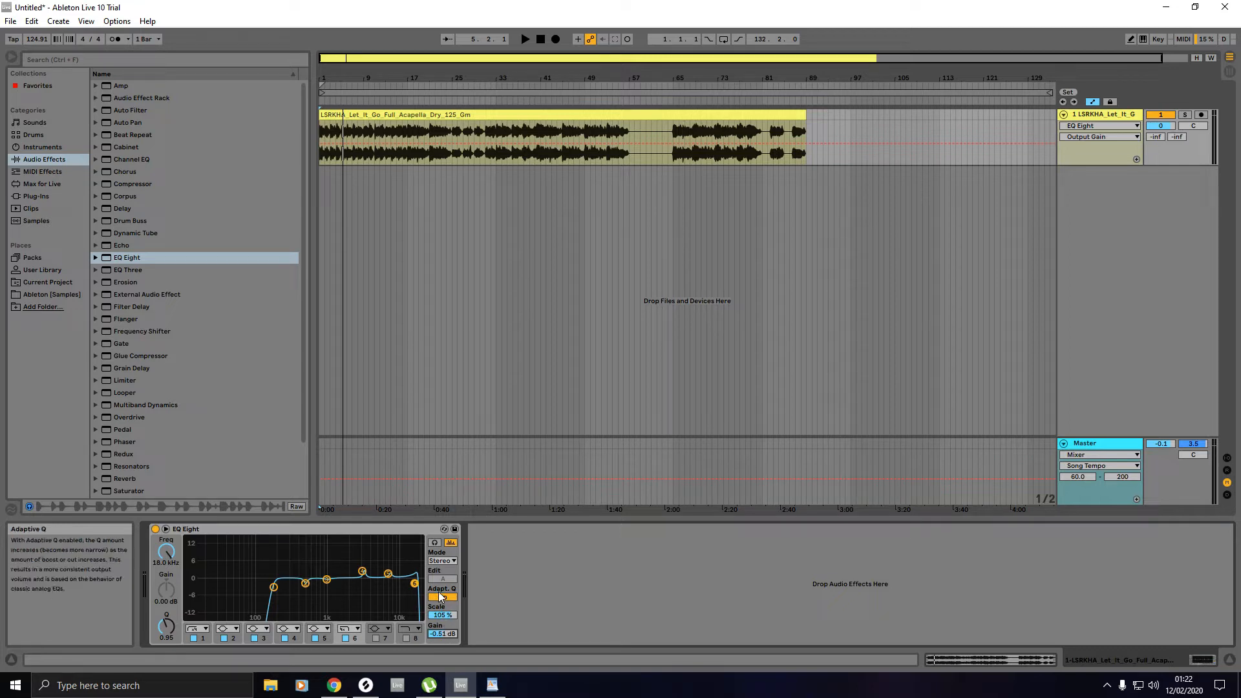
click(444, 595)
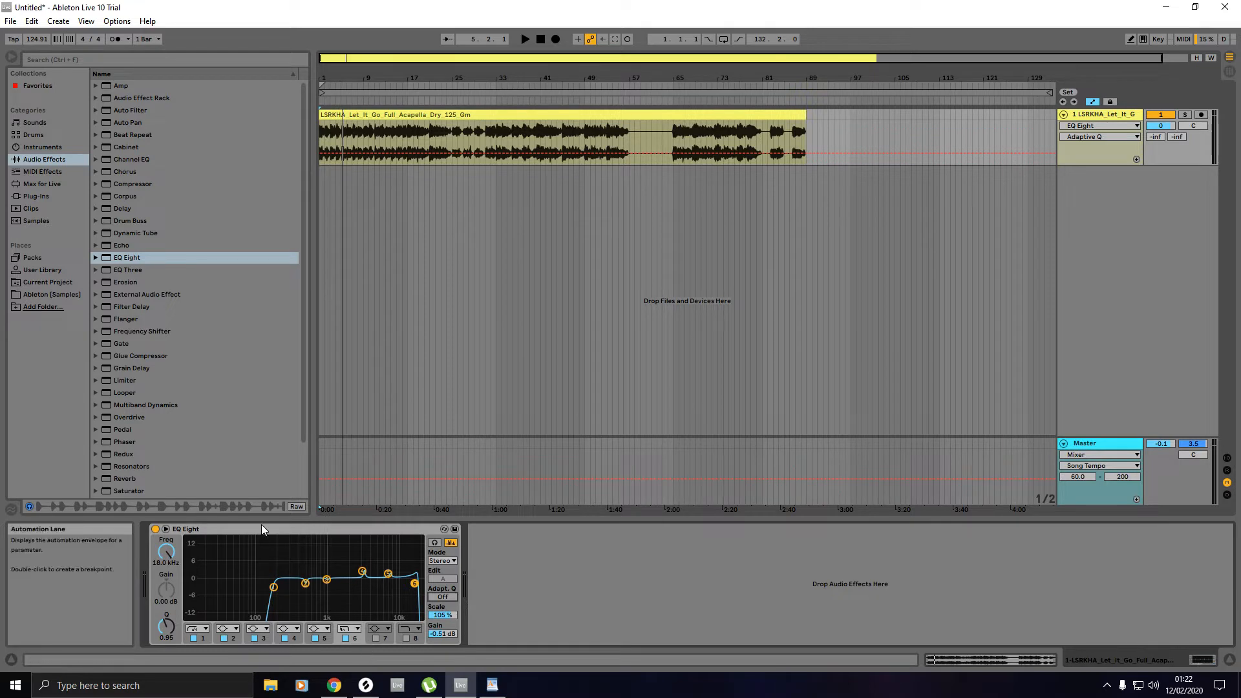
Step: Play the vocal from the start with EQ Eight bypassed, switch it back on to compare, and stop playback
click(155, 529)
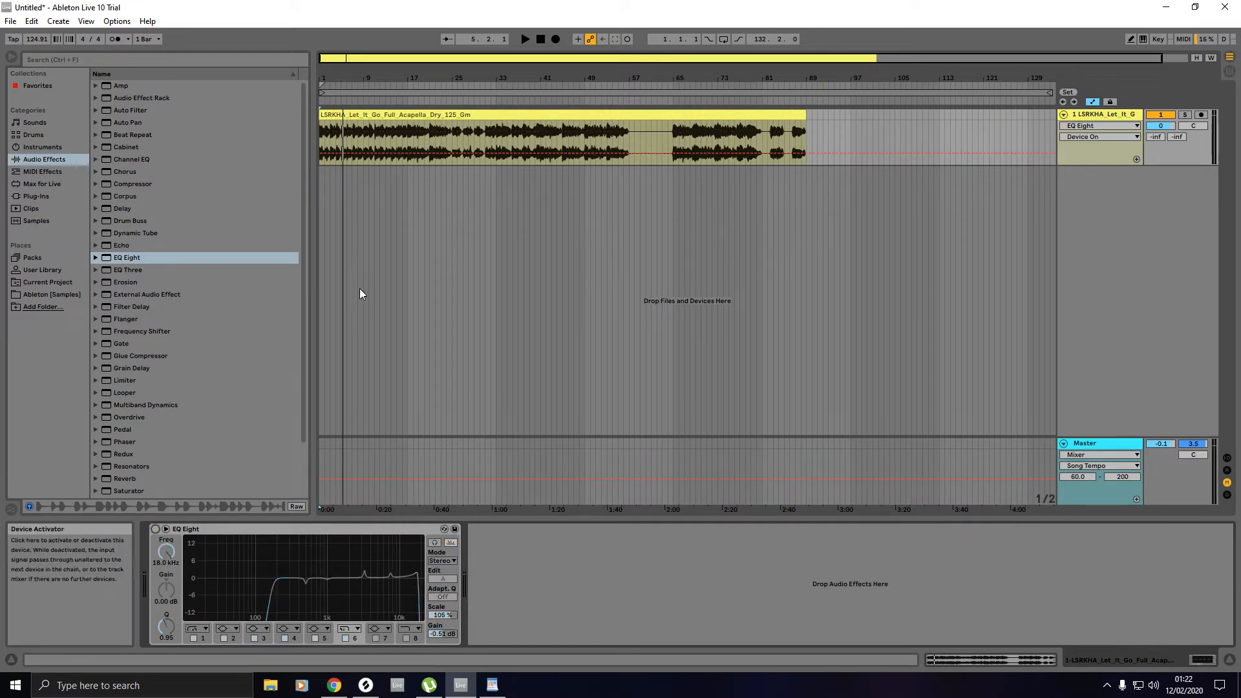
click(540, 39)
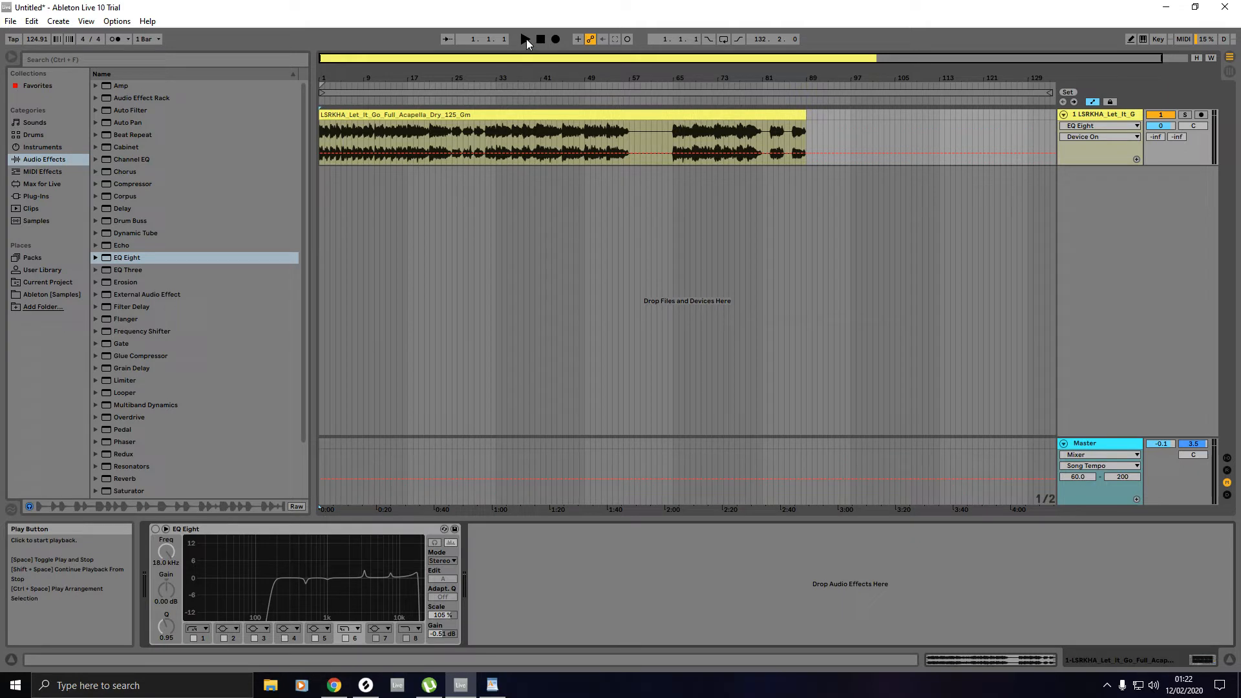
click(524, 39)
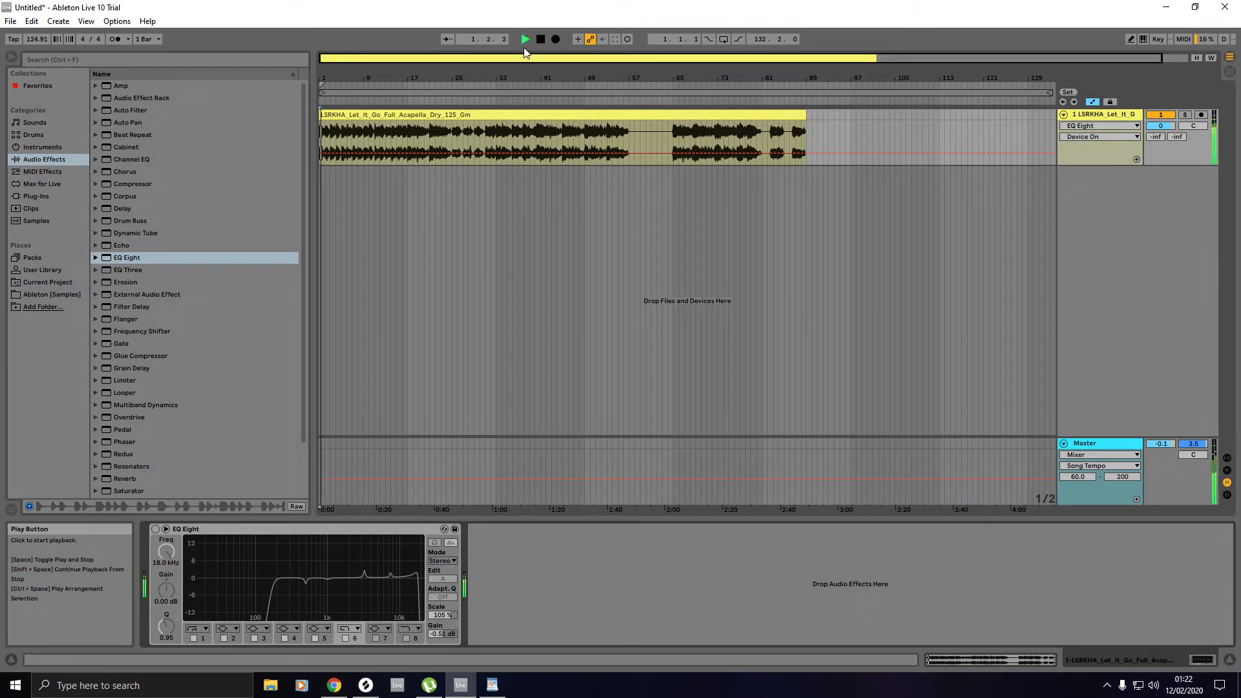
click(155, 529)
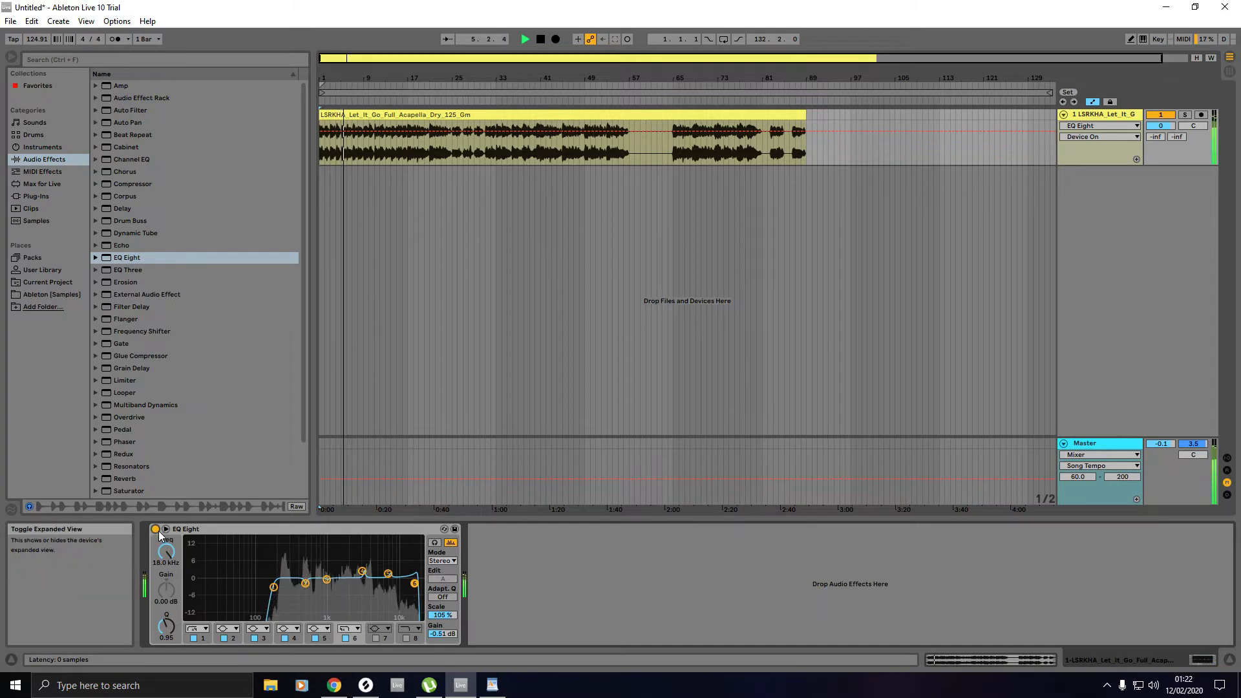
key(space)
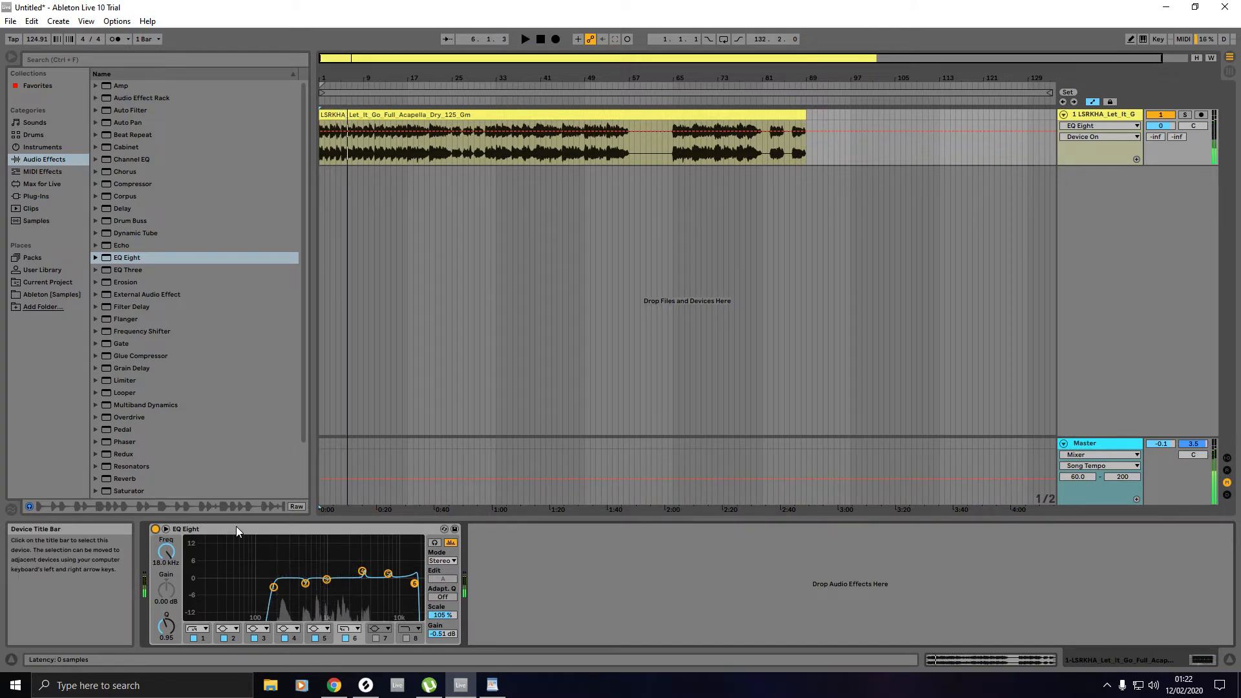
Step: Add the Reverb audio effect after EQ Eight in the vocal track's device chain
click(32, 160)
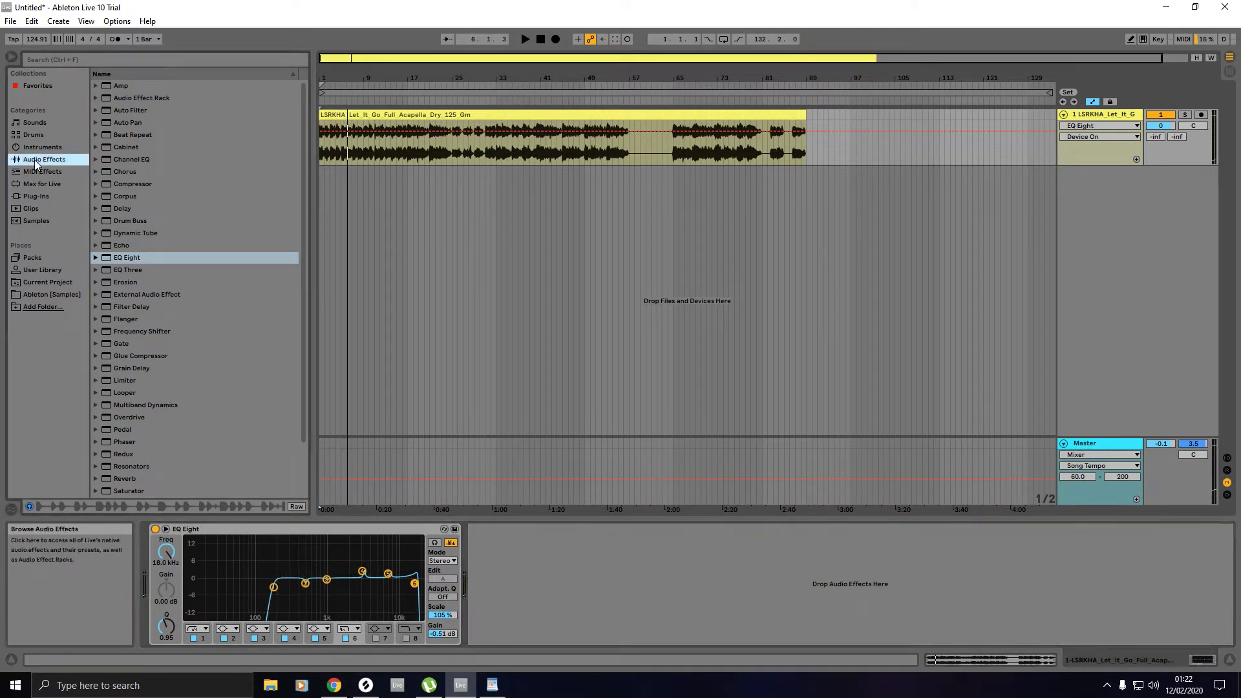
scroll(200, 427, down, 3)
scroll(204, 427, down, 2)
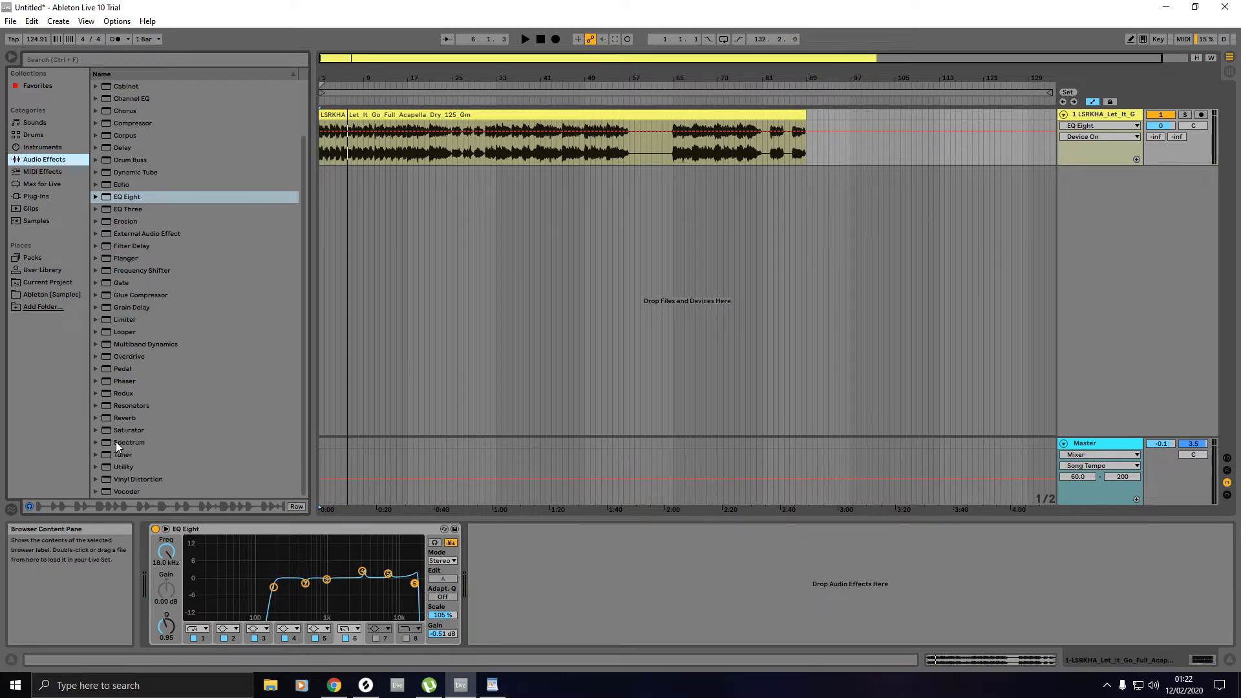
click(122, 420)
drag(123, 423, 483, 549)
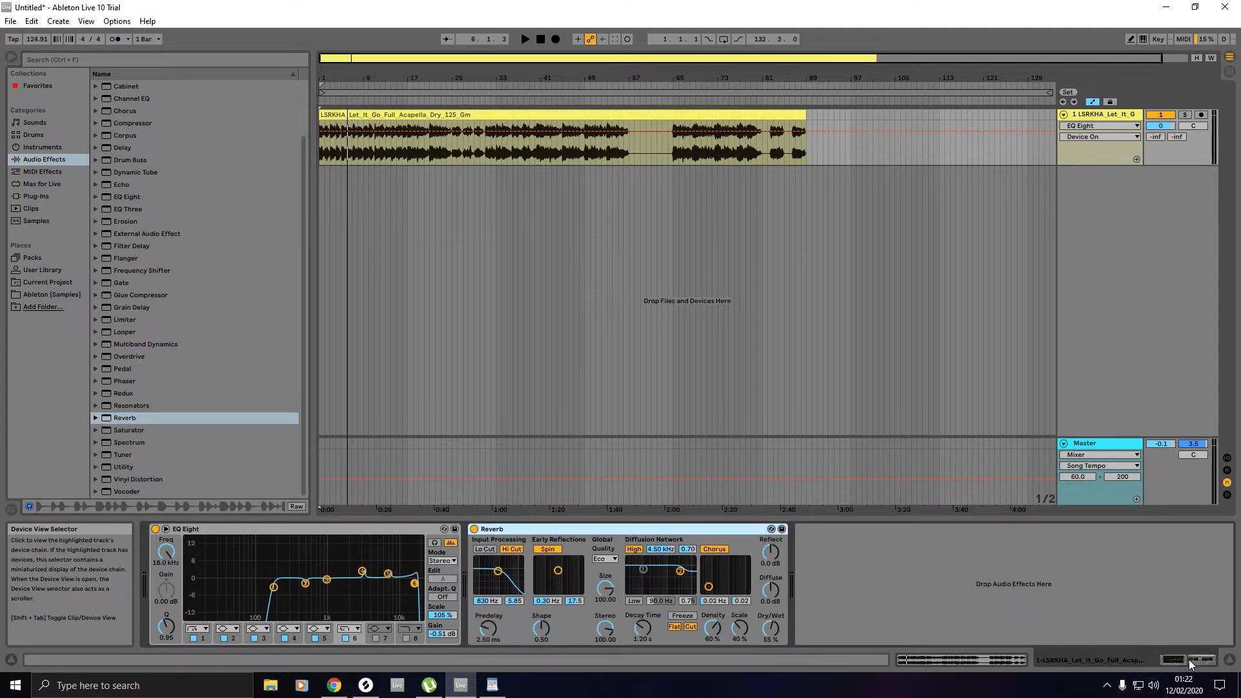
click(957, 657)
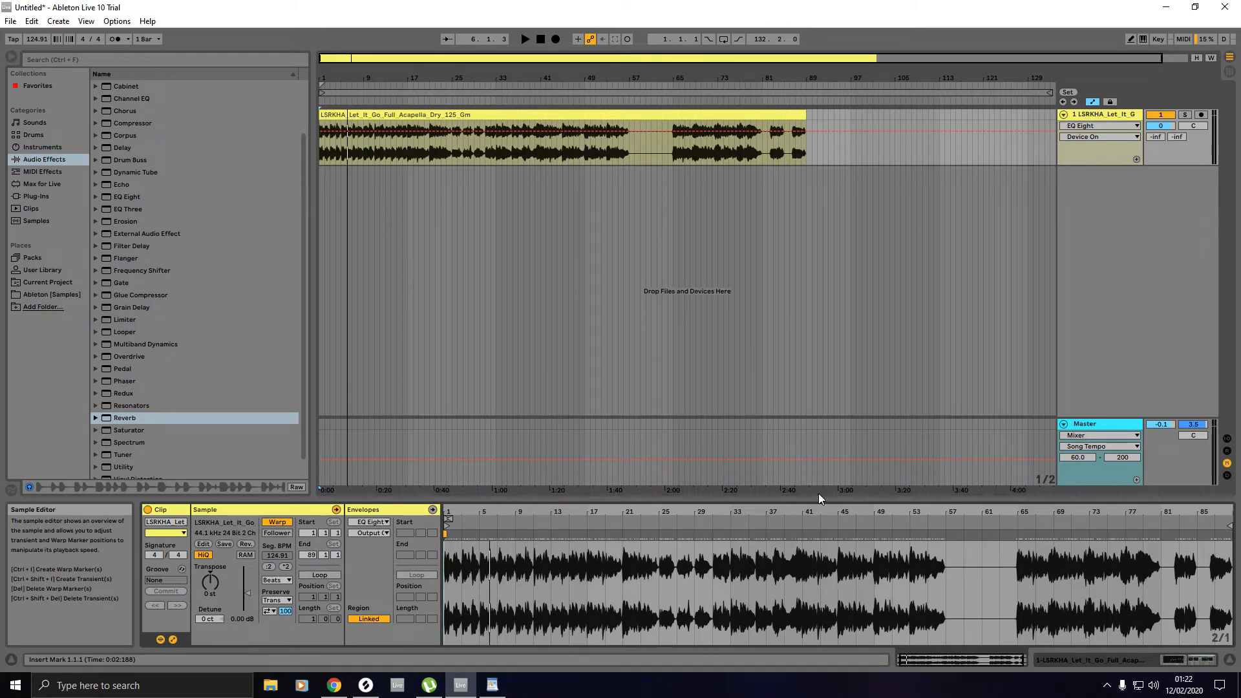
click(680, 148)
click(680, 148)
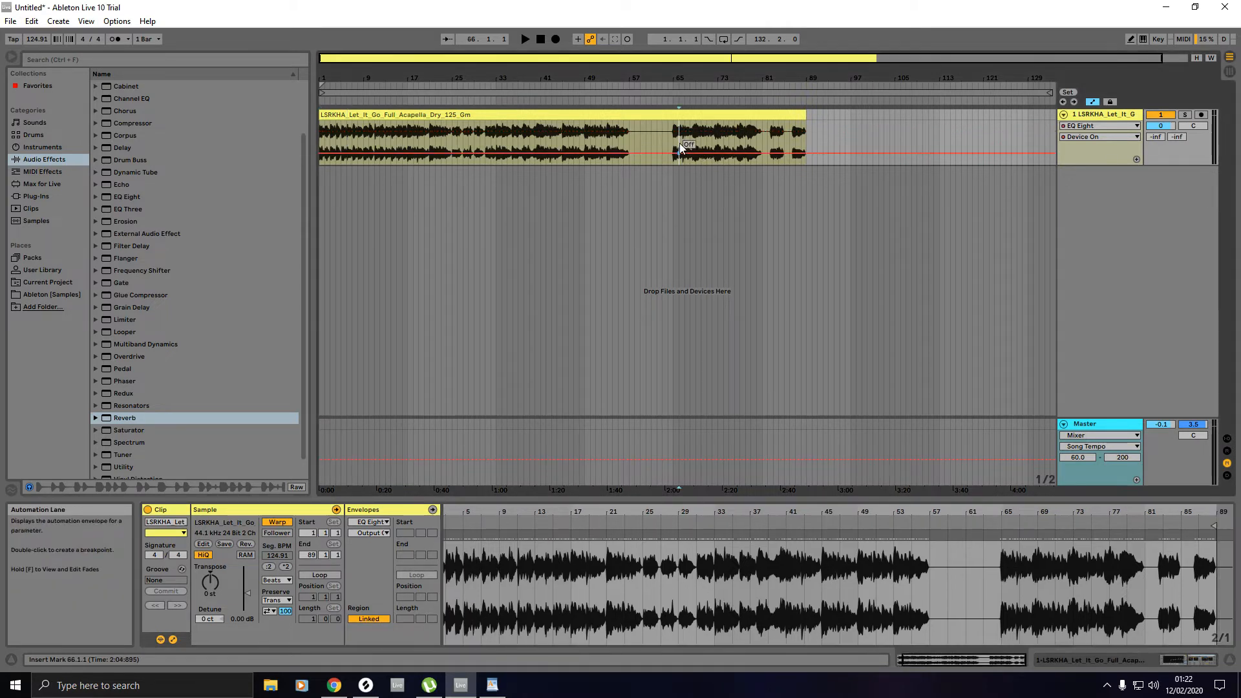
click(1188, 658)
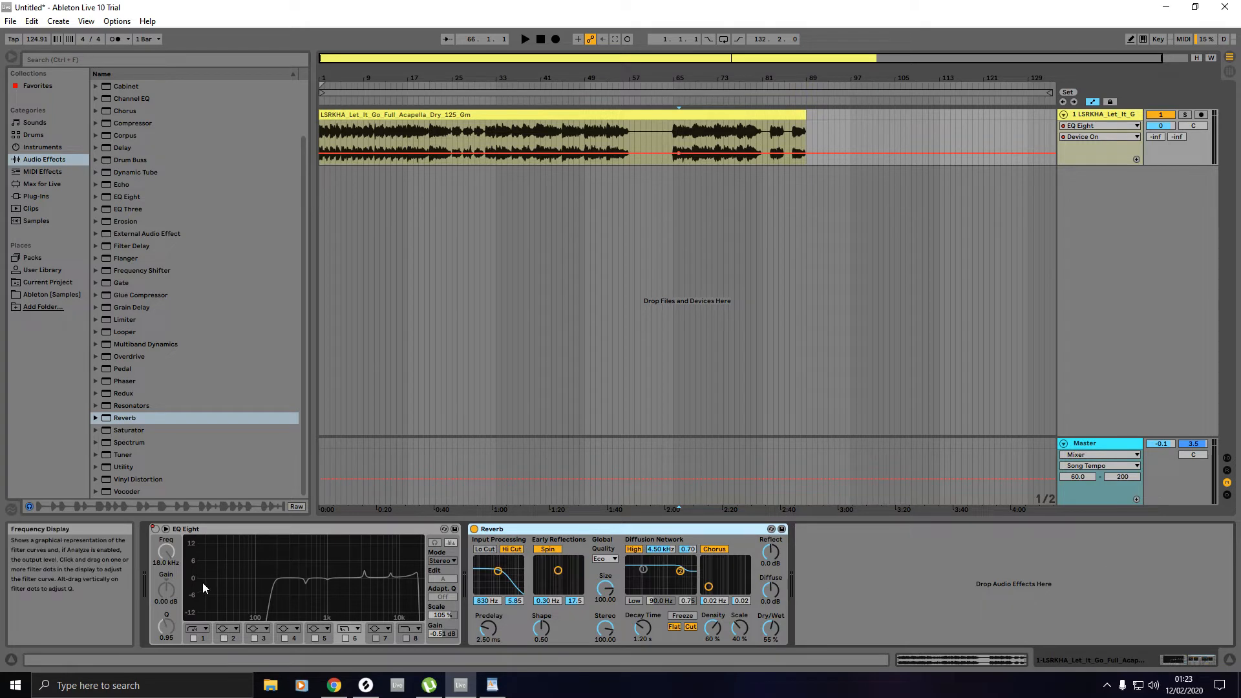
Step: Switch EQ Eight back on and delete its device on/off automation
click(155, 528)
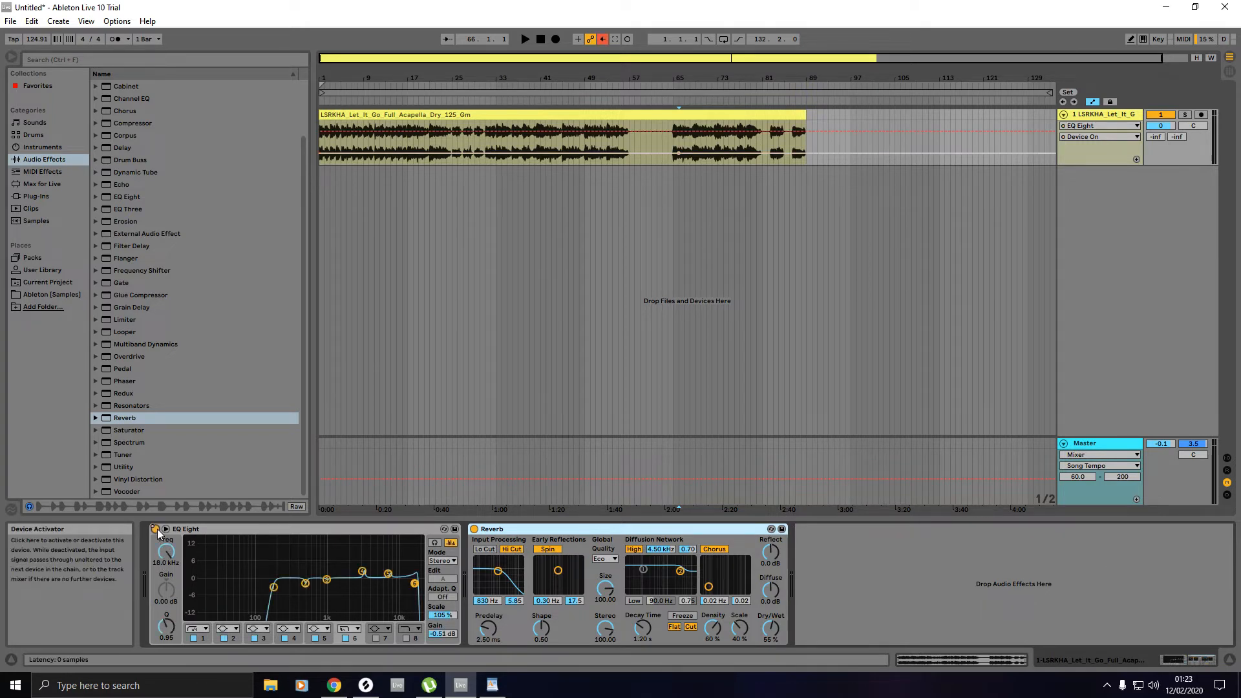
right_click(156, 532)
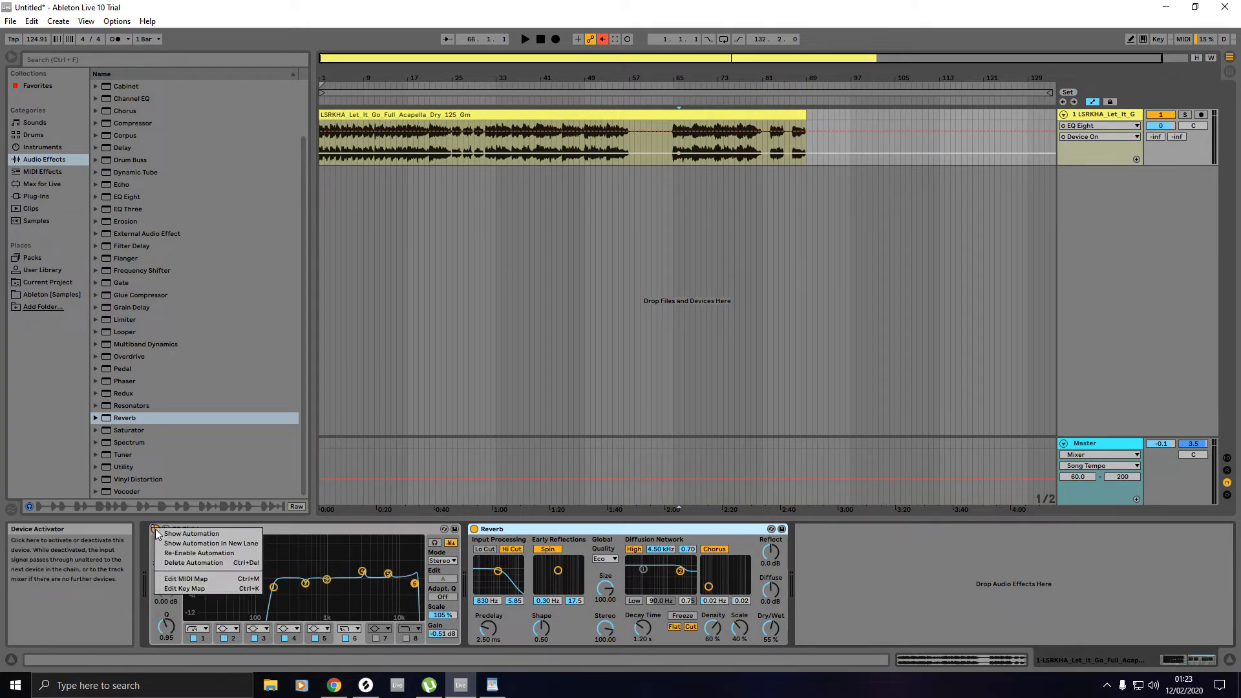
click(180, 563)
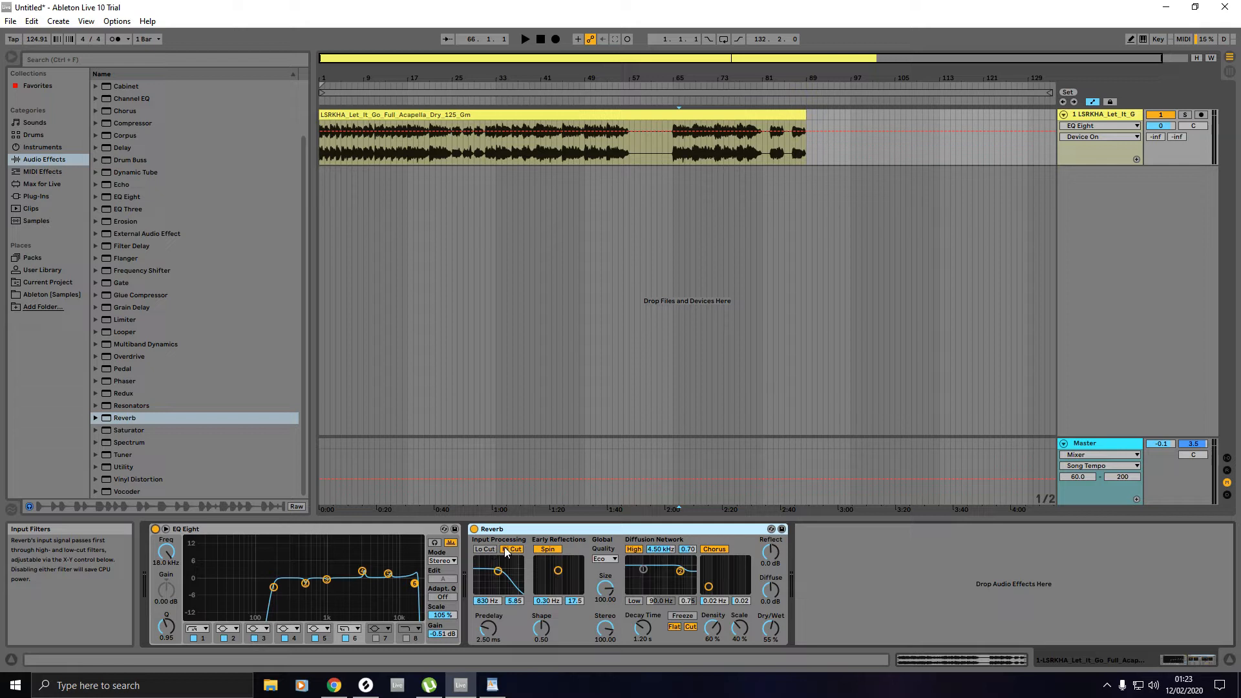
Step: Turn off the Reverb's input Hi Cut, Spin, diffusion High filter and Chorus, and set its quality to High
click(508, 550)
click(508, 548)
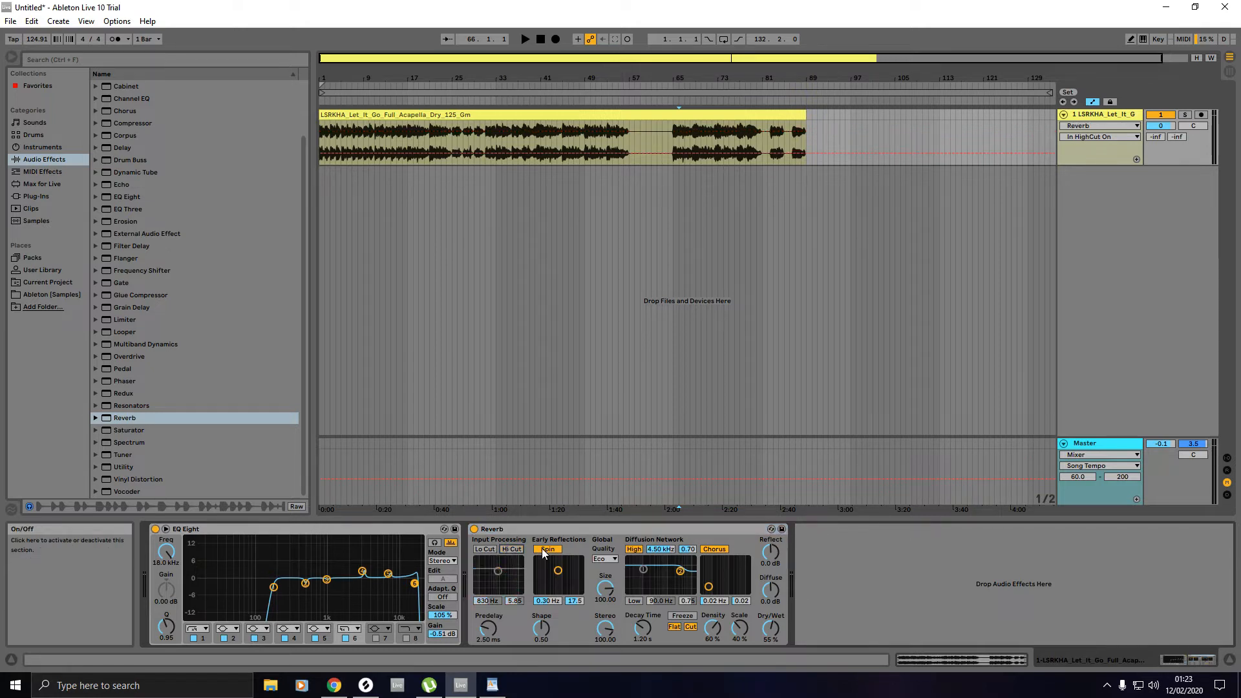
click(545, 549)
click(604, 559)
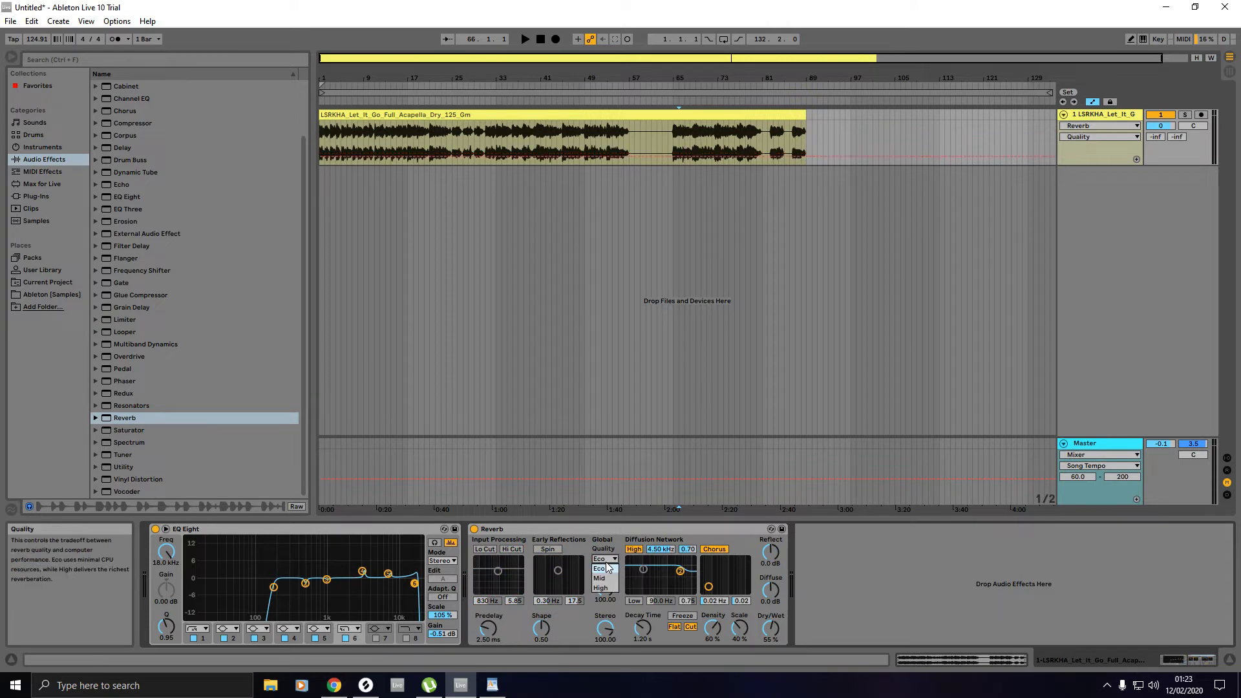
click(605, 586)
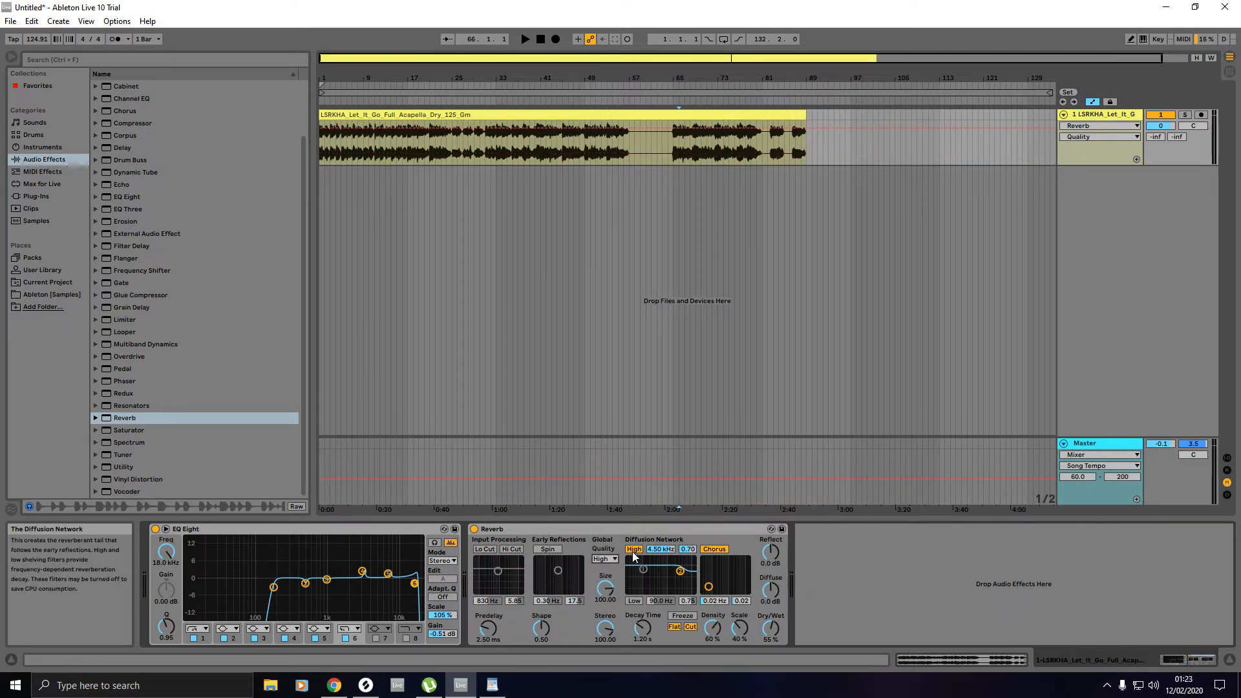
click(632, 550)
click(715, 550)
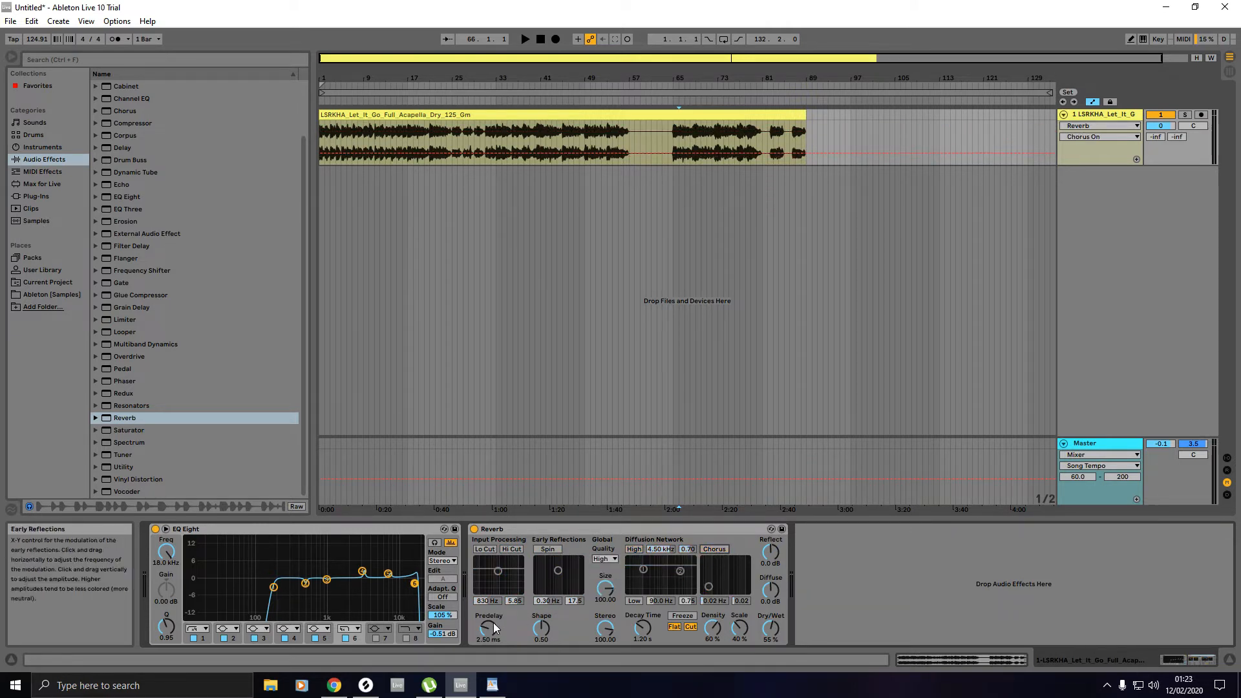
Step: Set the Reverb's predelay to 1.75 ms, stereo to 120.00, size to 115.48 and decay time to 2.95 s
drag(488, 628, 490, 631)
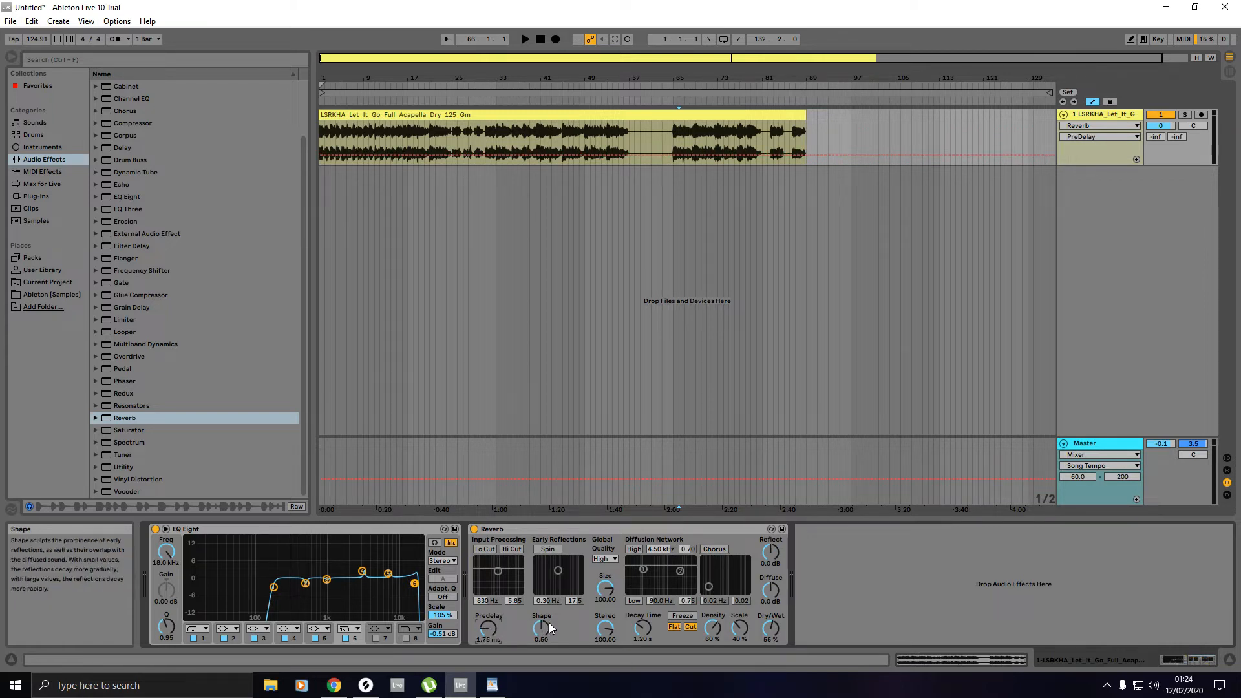
drag(605, 628, 605, 581)
click(605, 588)
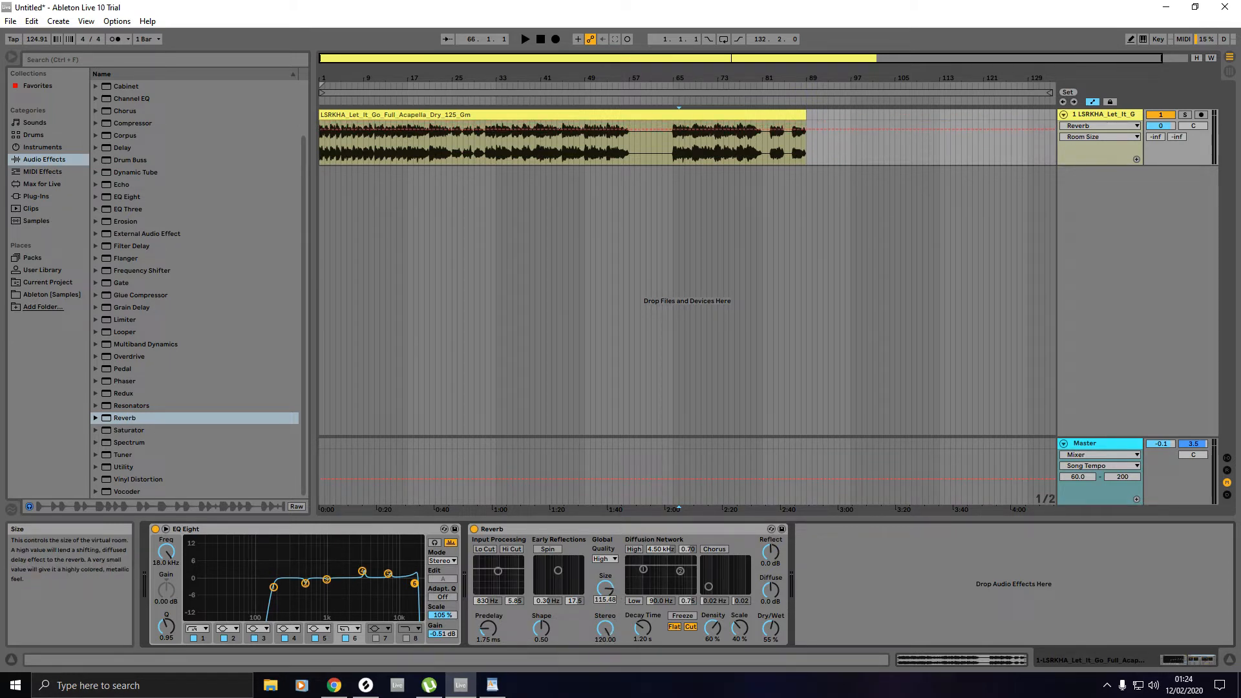
click(642, 628)
drag(642, 628, 642, 619)
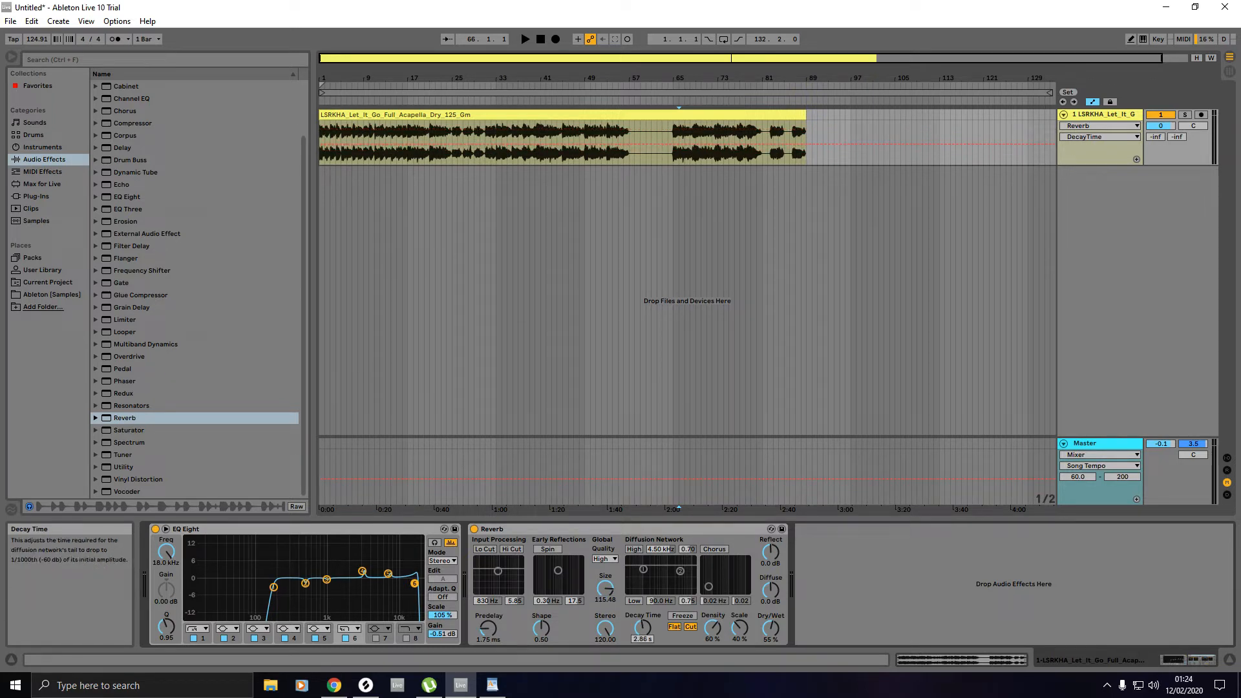
drag(642, 618, 643, 617)
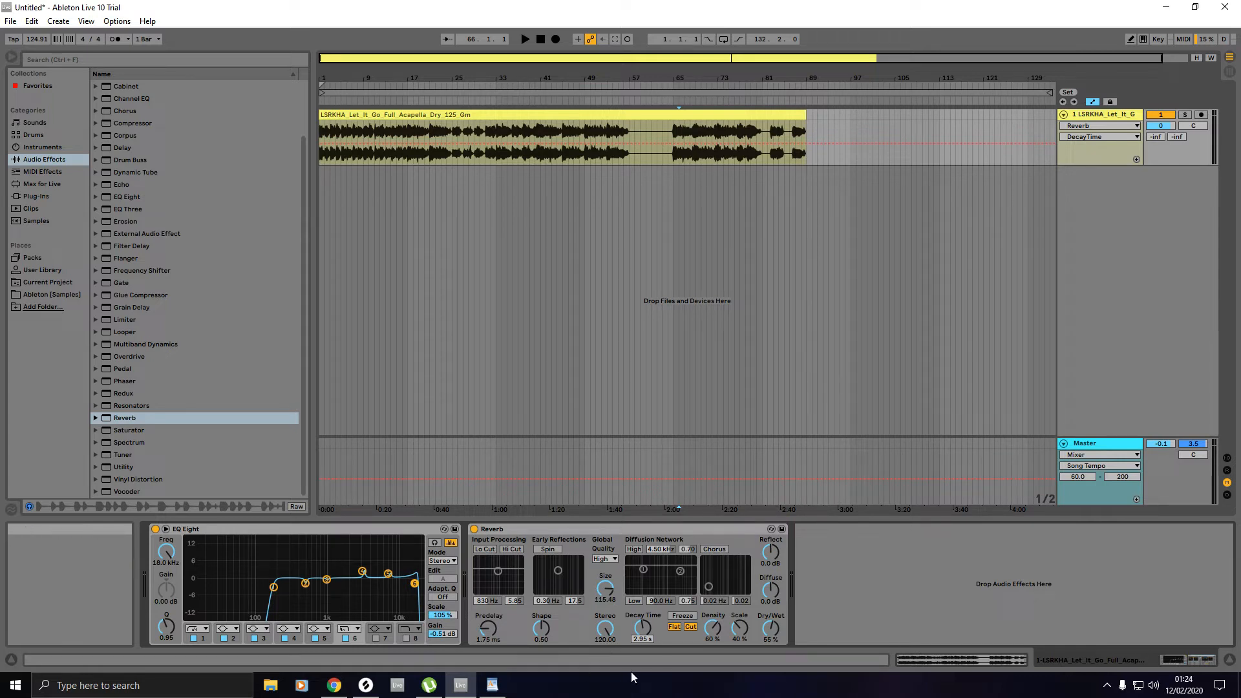
Step: Set the Reverb's density and scale to 50 %, diffuse to 3.5 dB, reflect to 1.0 dB and dry/wet to 12 %
drag(709, 636, 740, 628)
drag(771, 589, 771, 549)
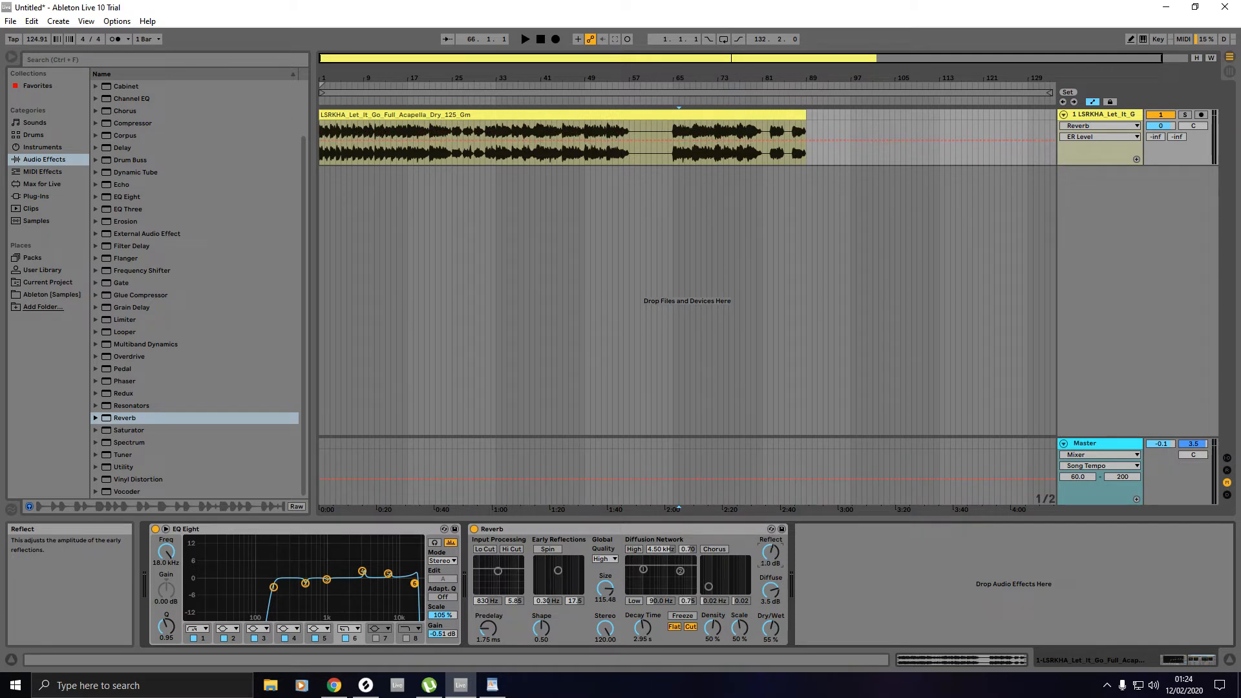
click(773, 628)
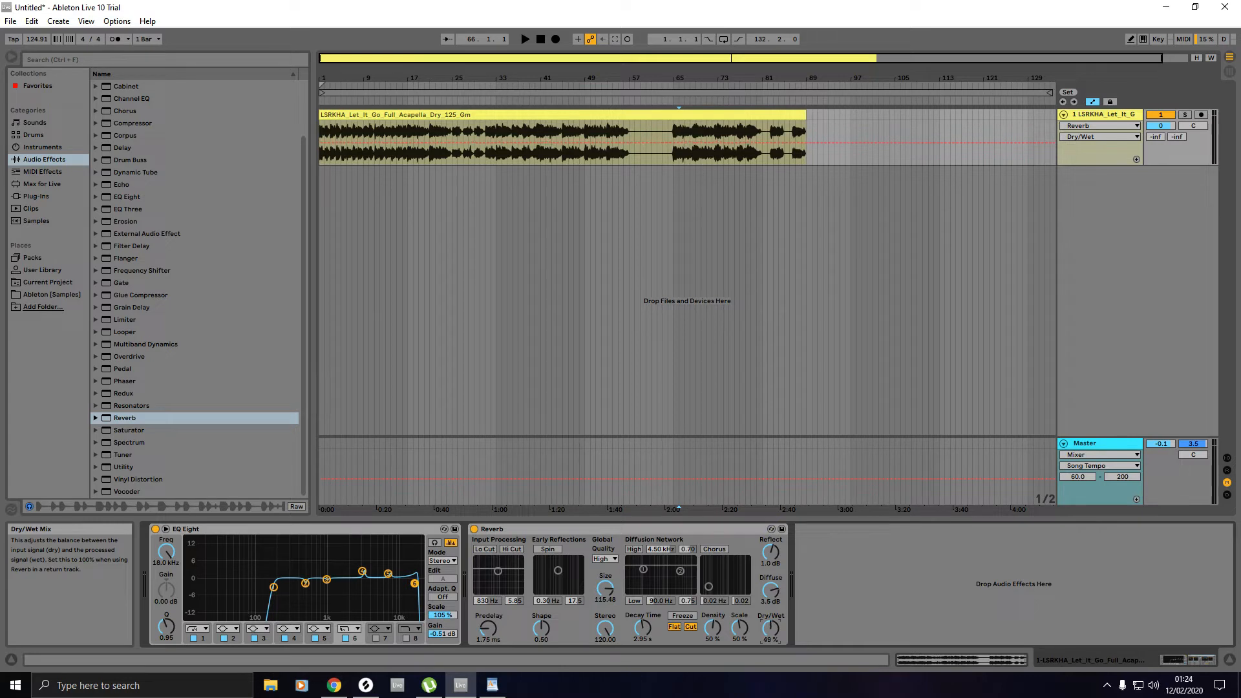
drag(770, 628, 770, 665)
Step: Compare the vocal from the start with EQ Eight and Reverb both off, followed by only the Reverb switched on
click(155, 529)
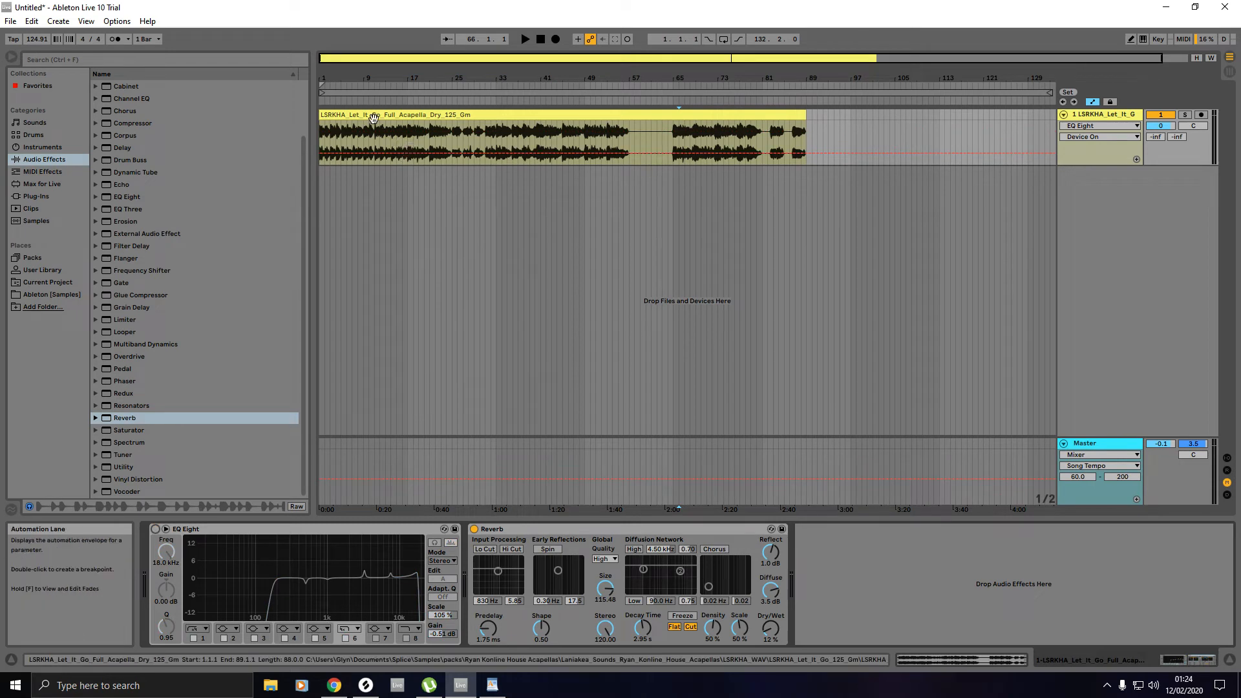
click(474, 529)
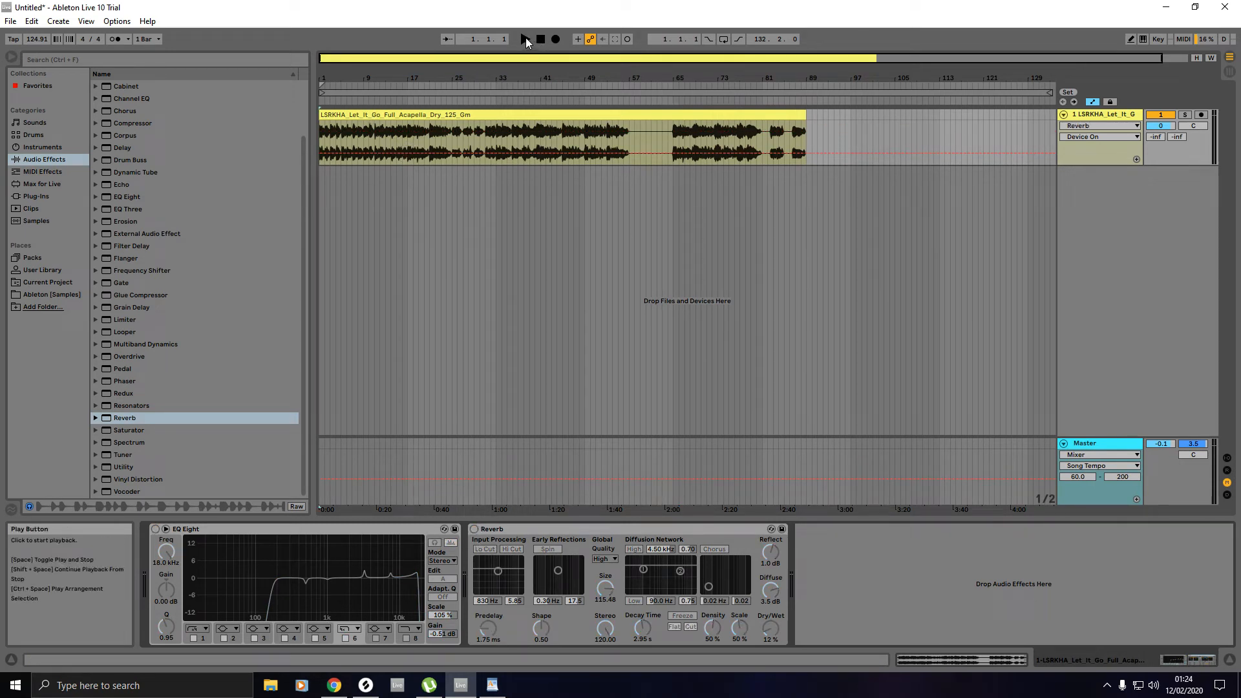
click(524, 39)
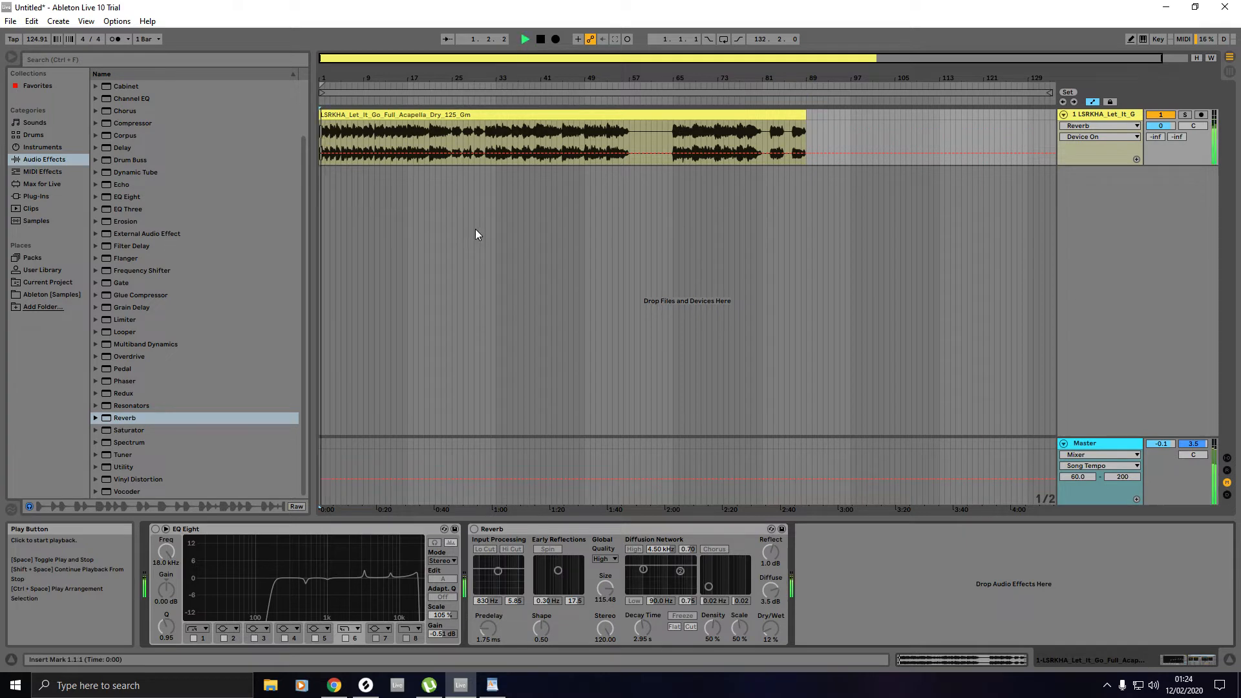
click(474, 530)
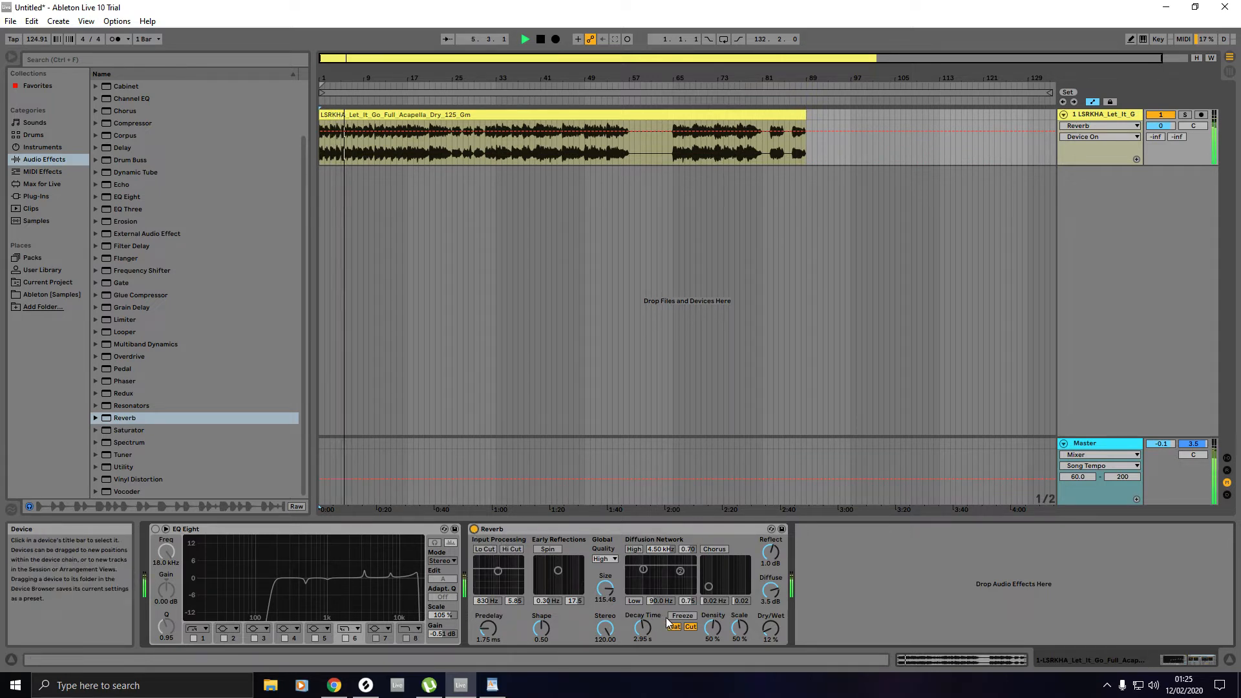
Step: Set the Reverb's dry/wet to 13 %, switch EQ Eight back on and stop playback
click(771, 635)
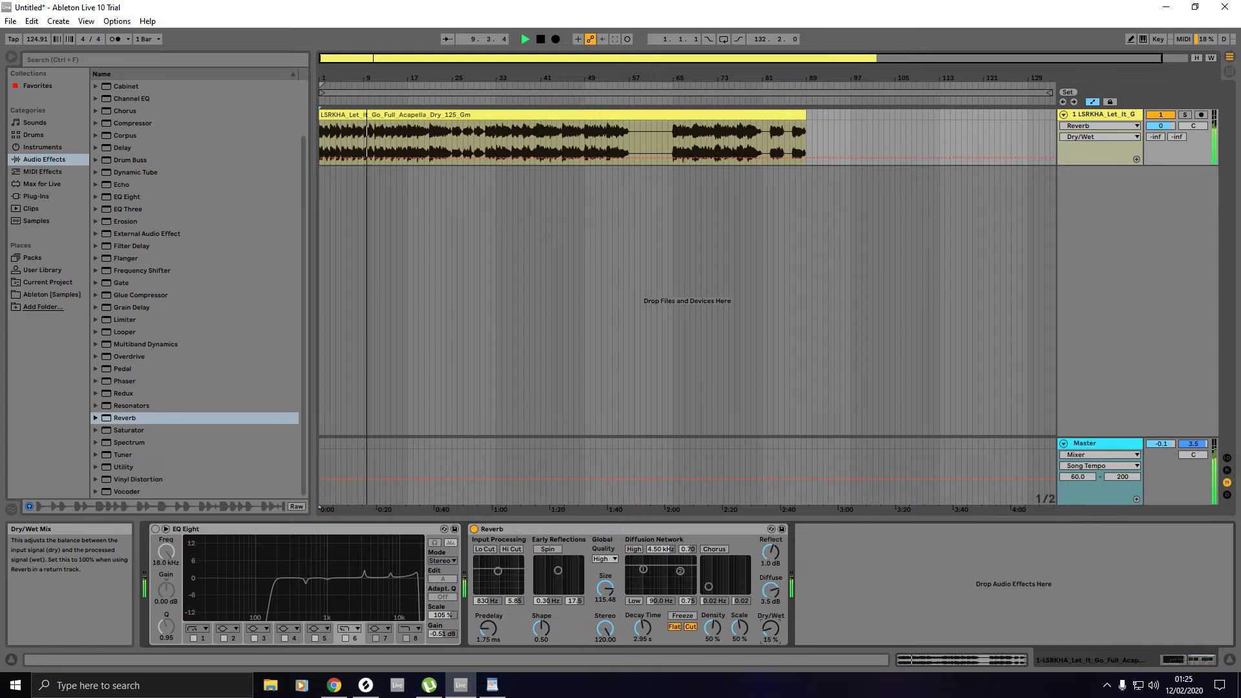
mouse_move(772, 635)
mouse_down()
mouse_move(771, 609)
mouse_move(771, 637)
mouse_up()
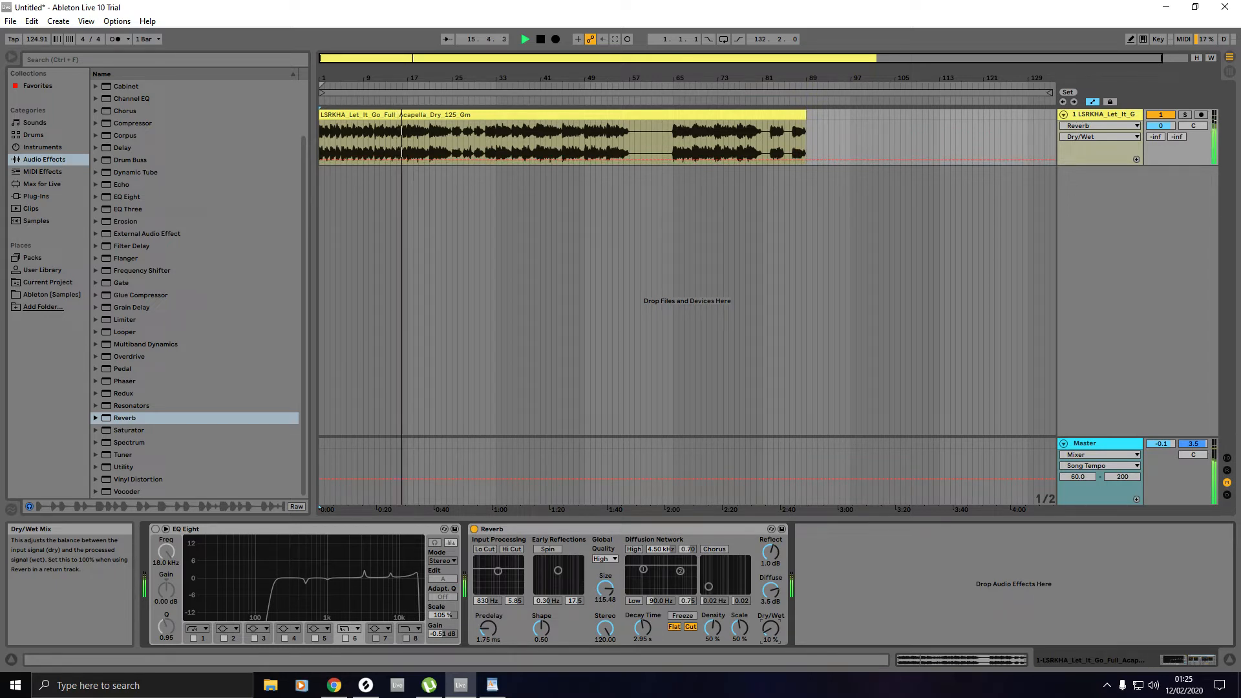
drag(771, 637, 771, 632)
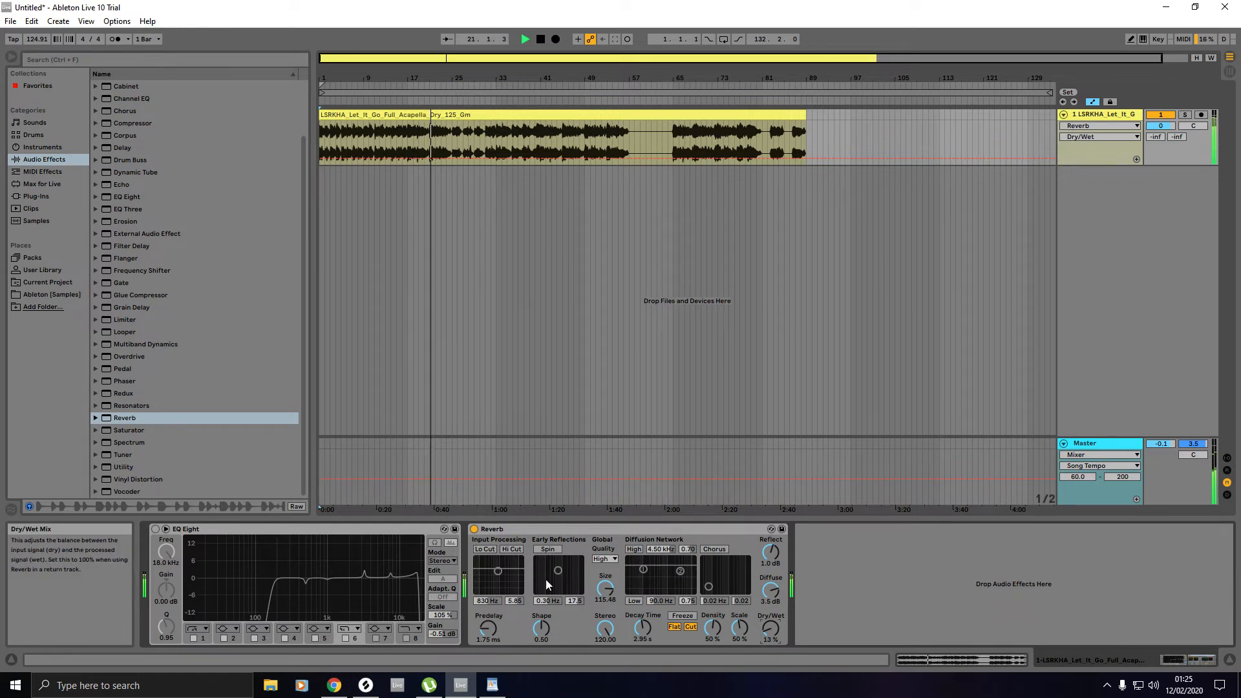
click(155, 529)
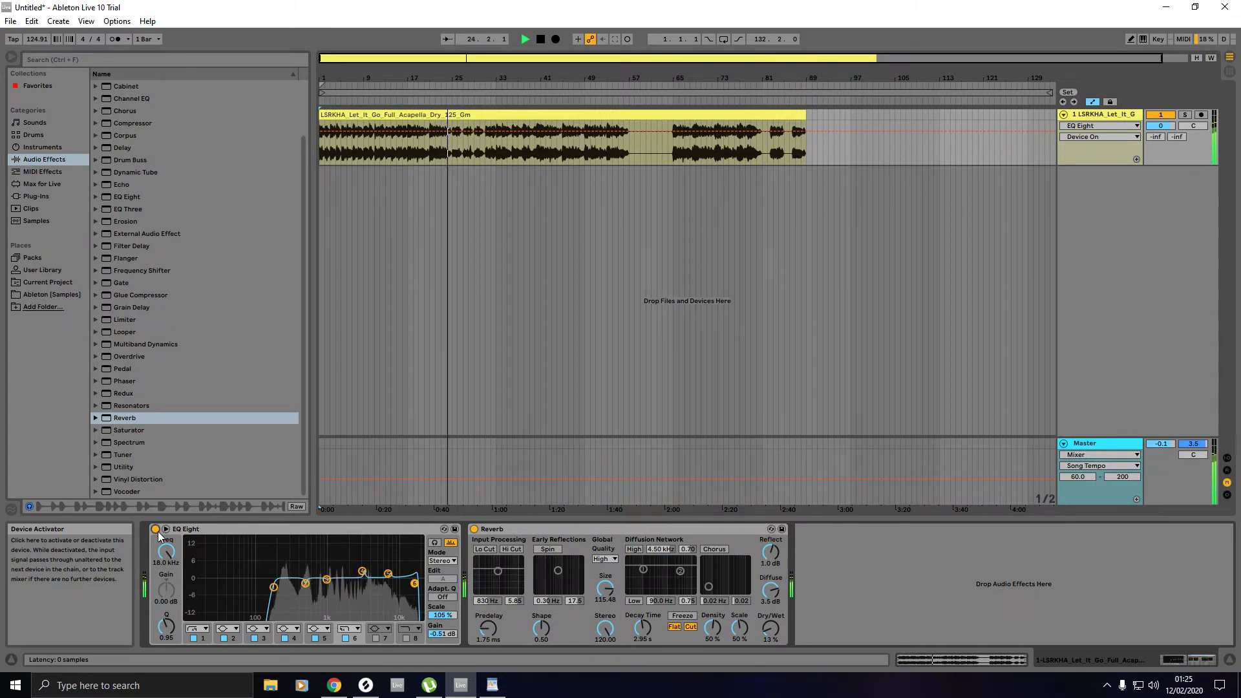
key(space)
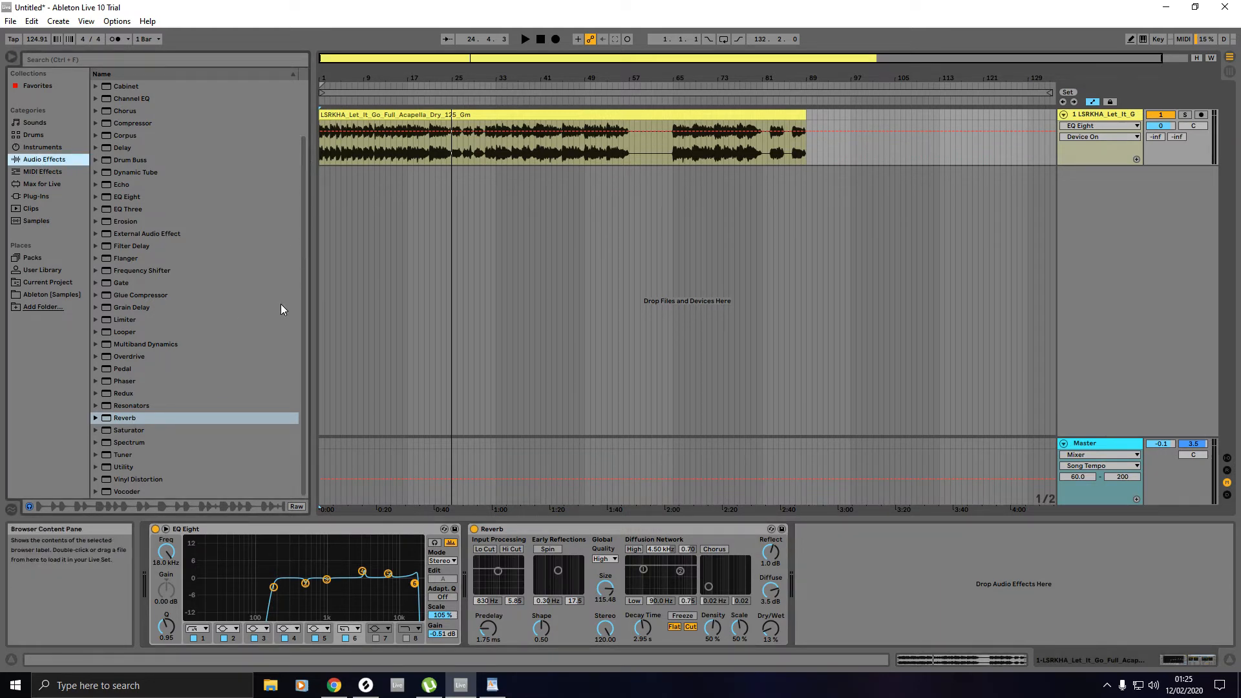
Step: Add a Utility device after the Reverb and set its stereo width to 165 %
drag(116, 464, 805, 533)
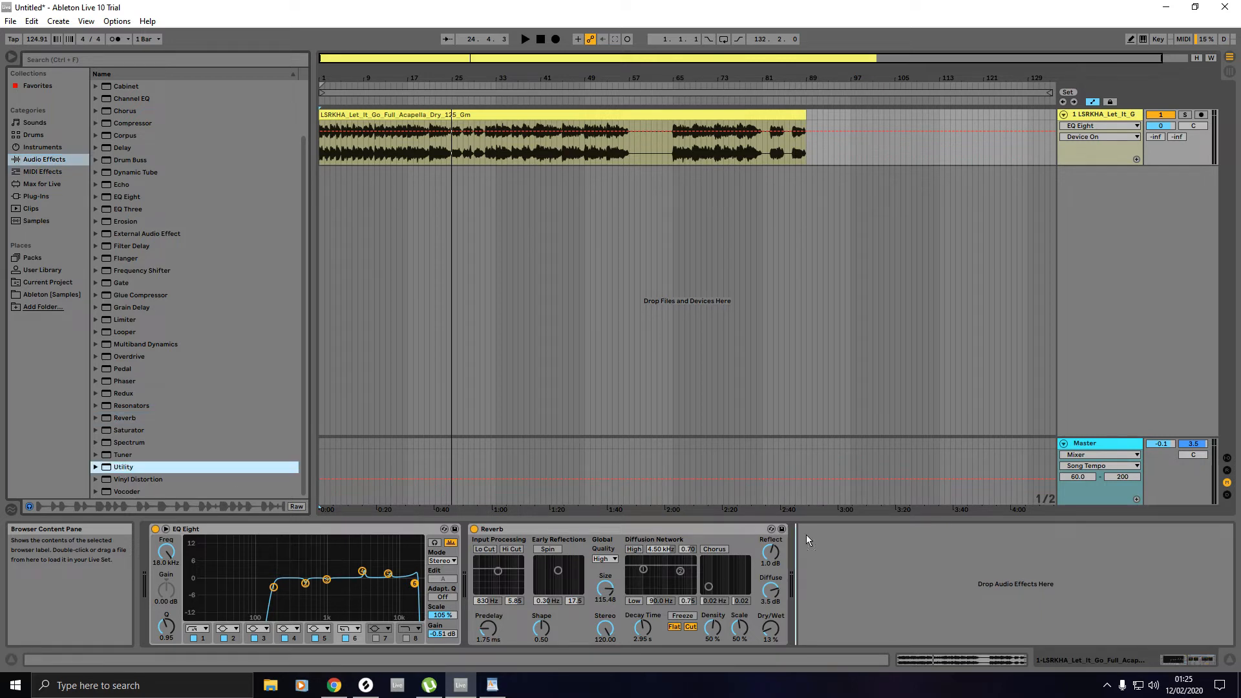
drag(805, 534, 805, 533)
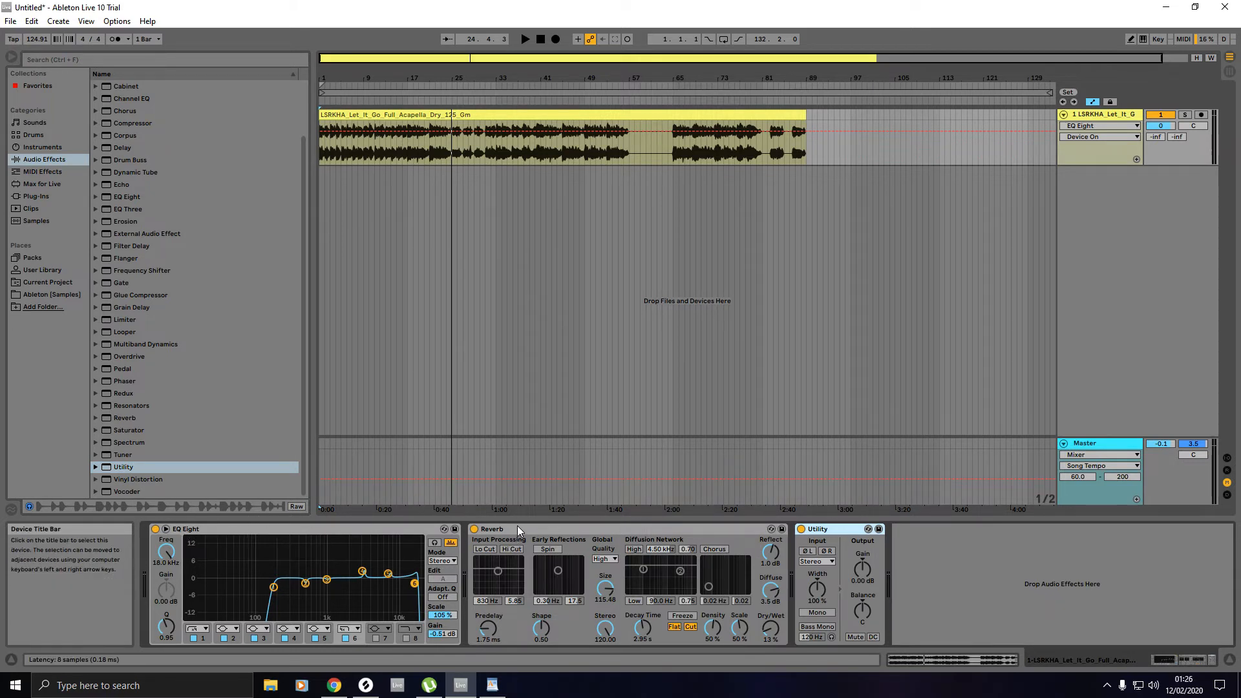
click(815, 591)
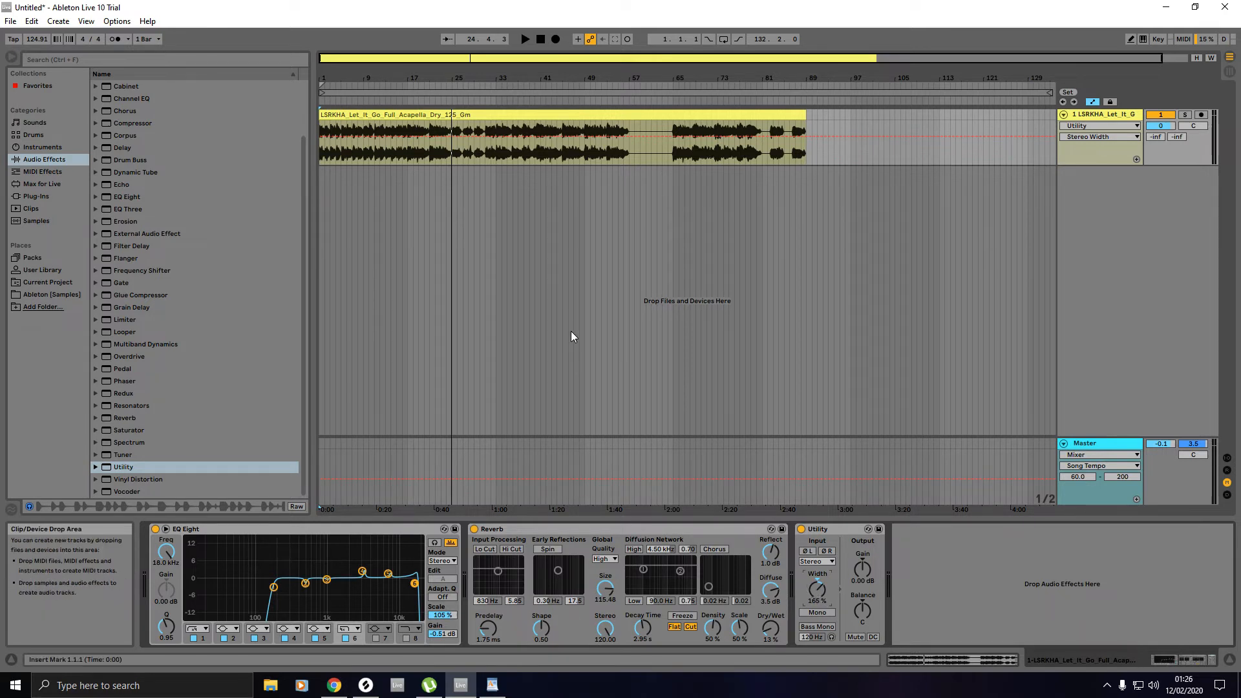
Step: Play the vocal from the start, try the Utility's width up to 400 % and settle it at 230 %
key(space)
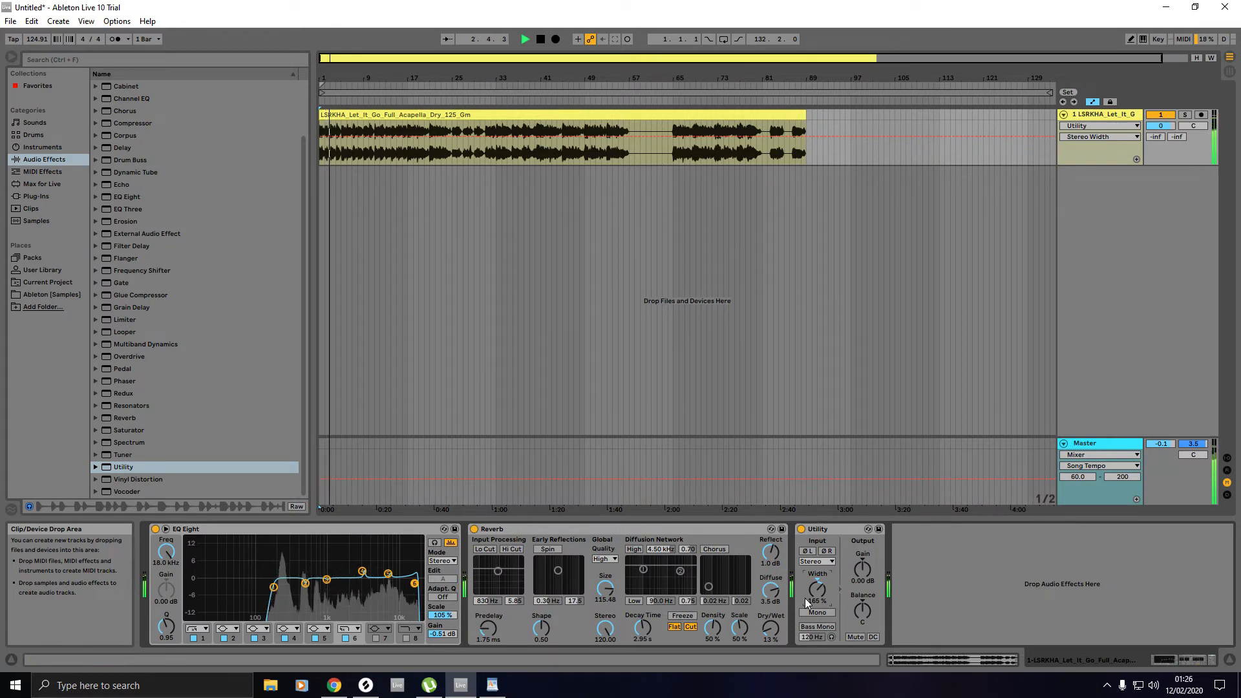
drag(804, 599, 804, 539)
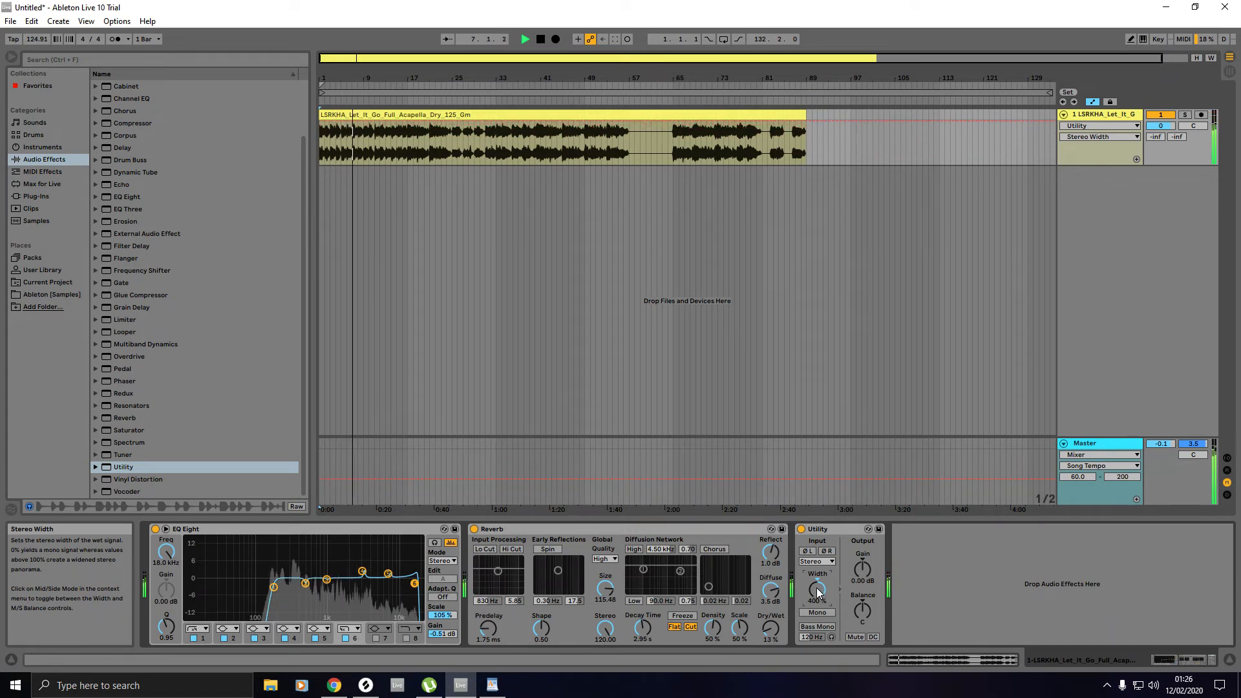
drag(817, 592, 817, 636)
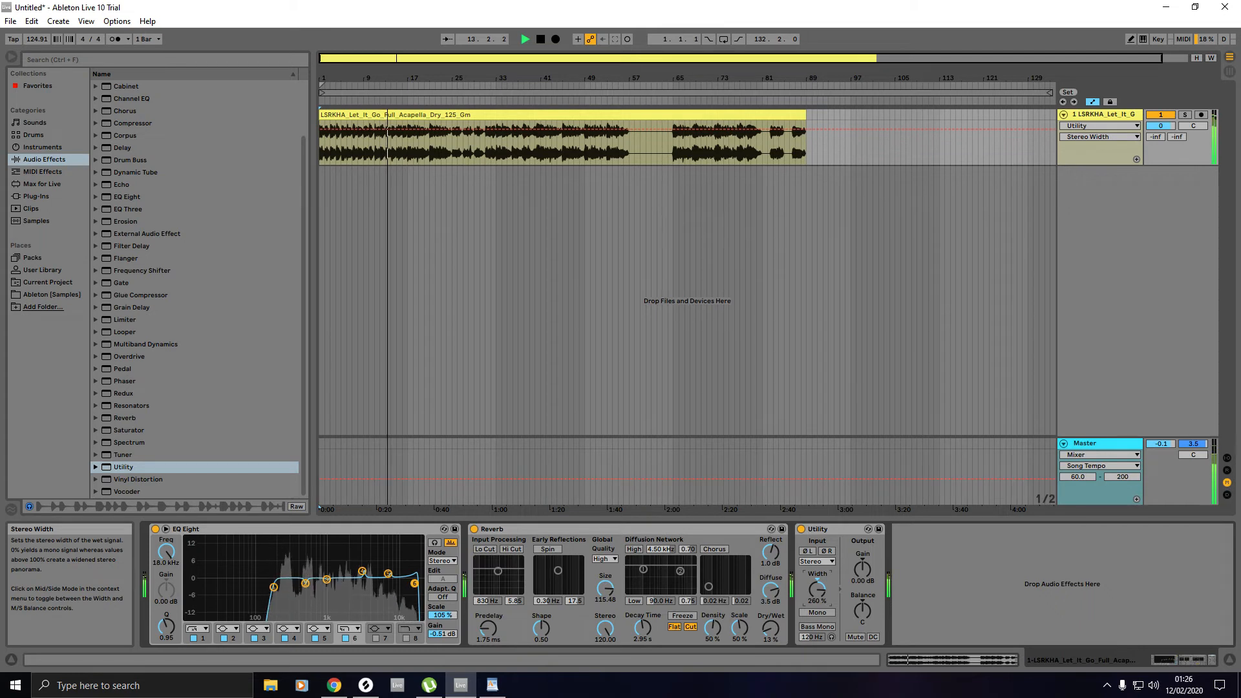
drag(817, 589, 818, 591)
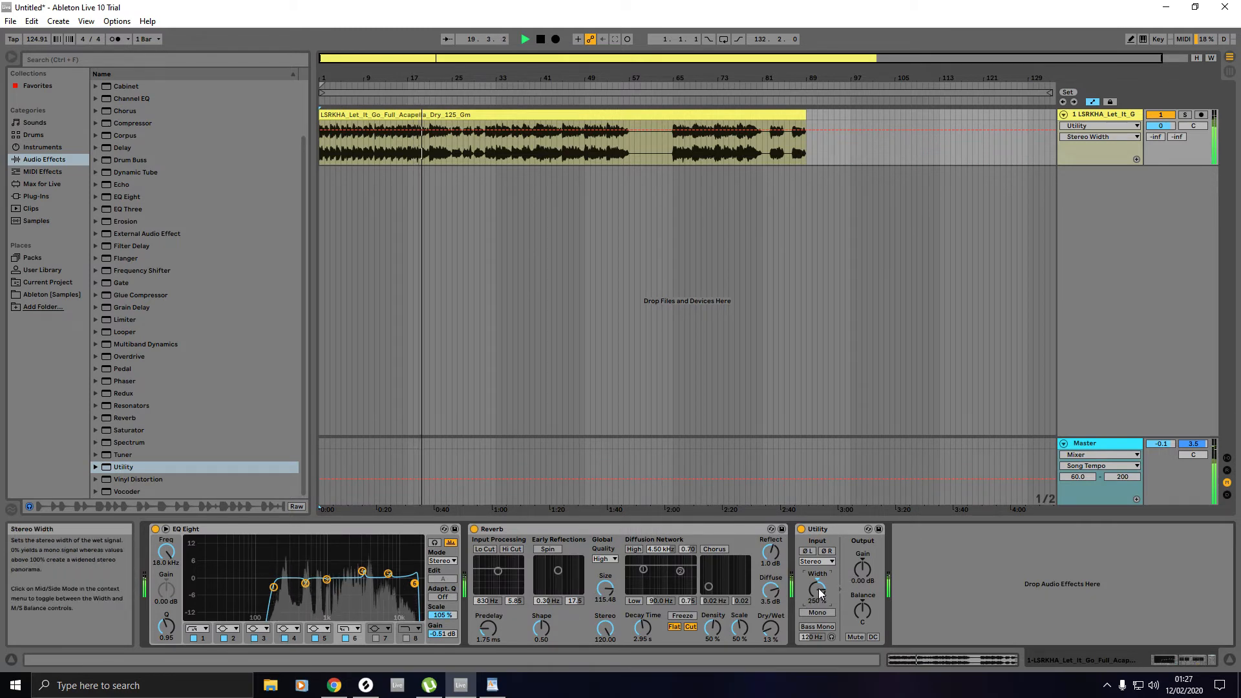
drag(820, 600, 818, 588)
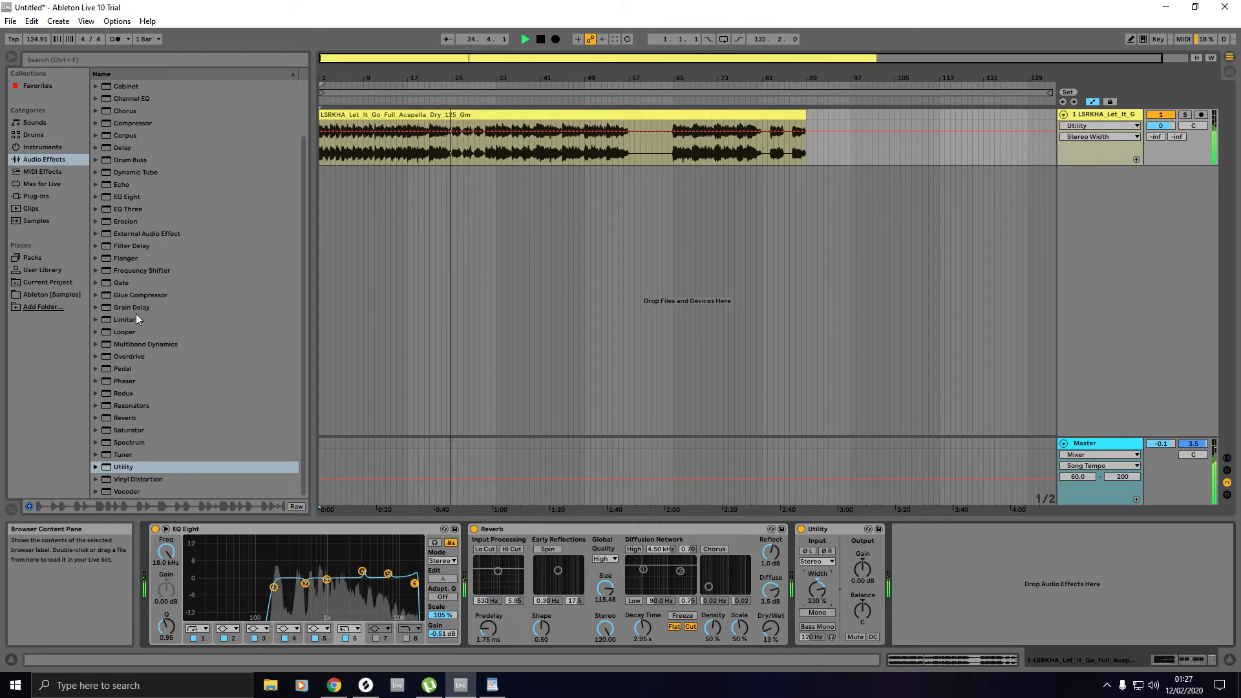
Step: Insert the Saturator preset A Bit Warmer between the Reverb and the Utility
click(130, 429)
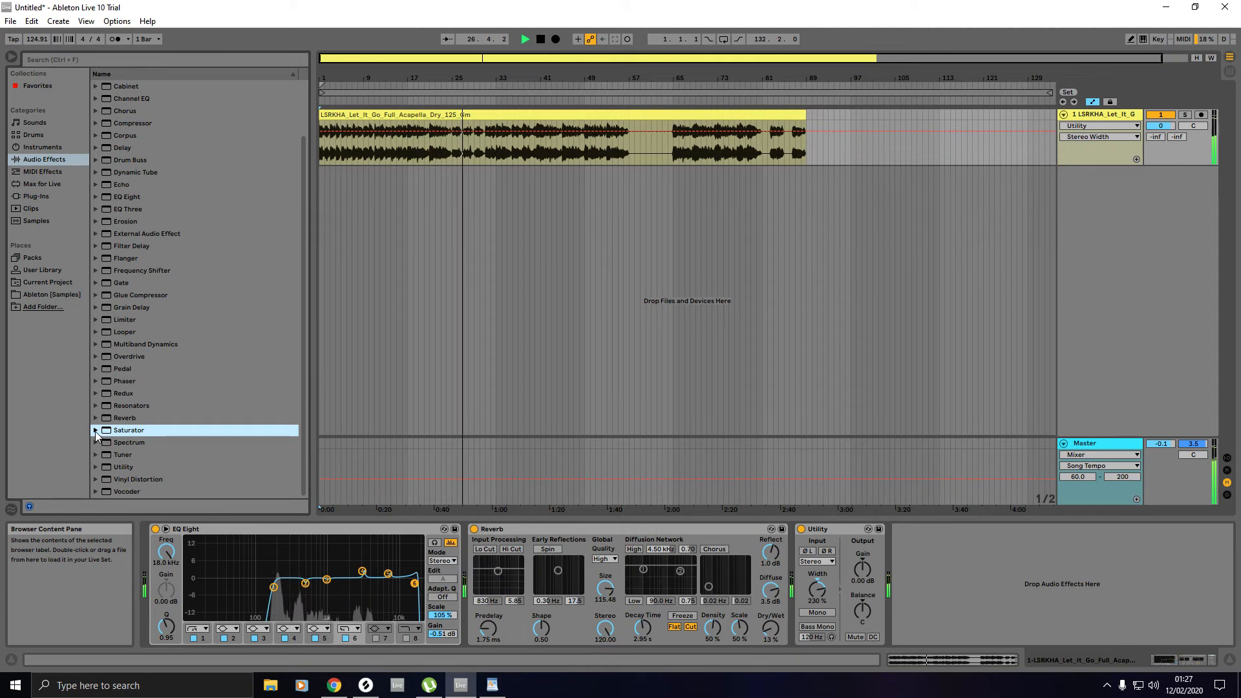
click(95, 430)
scroll(143, 463, down, 3)
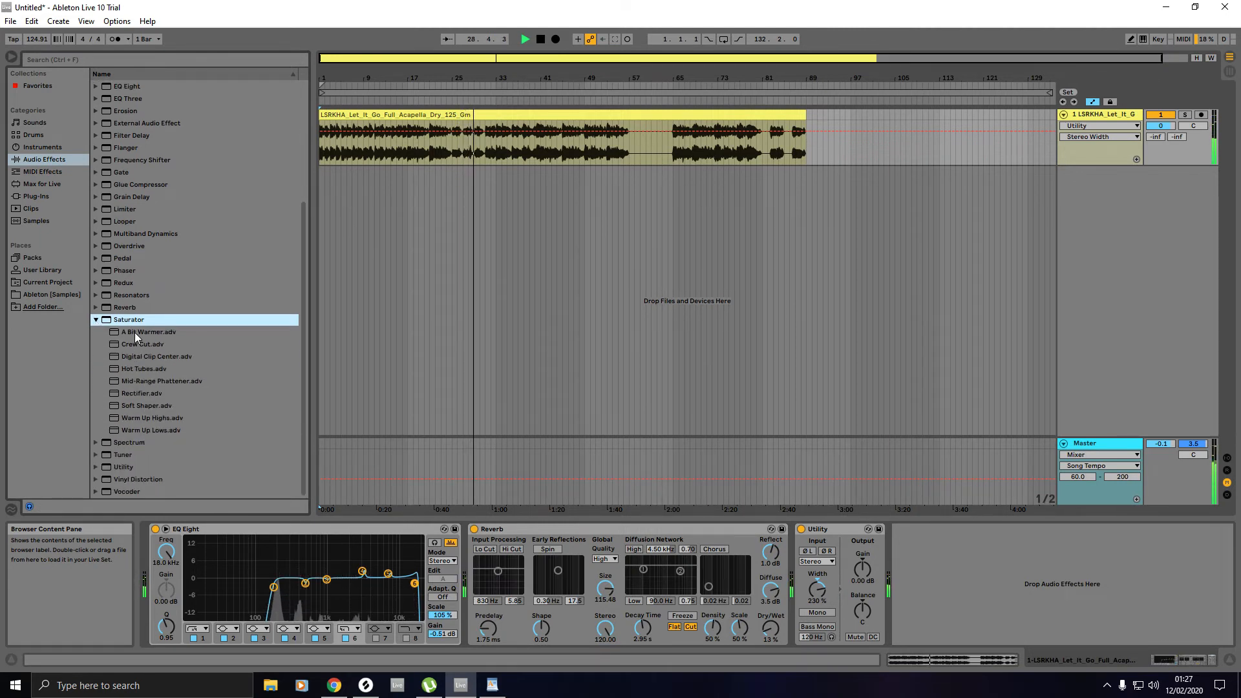
click(135, 332)
drag(134, 332, 792, 551)
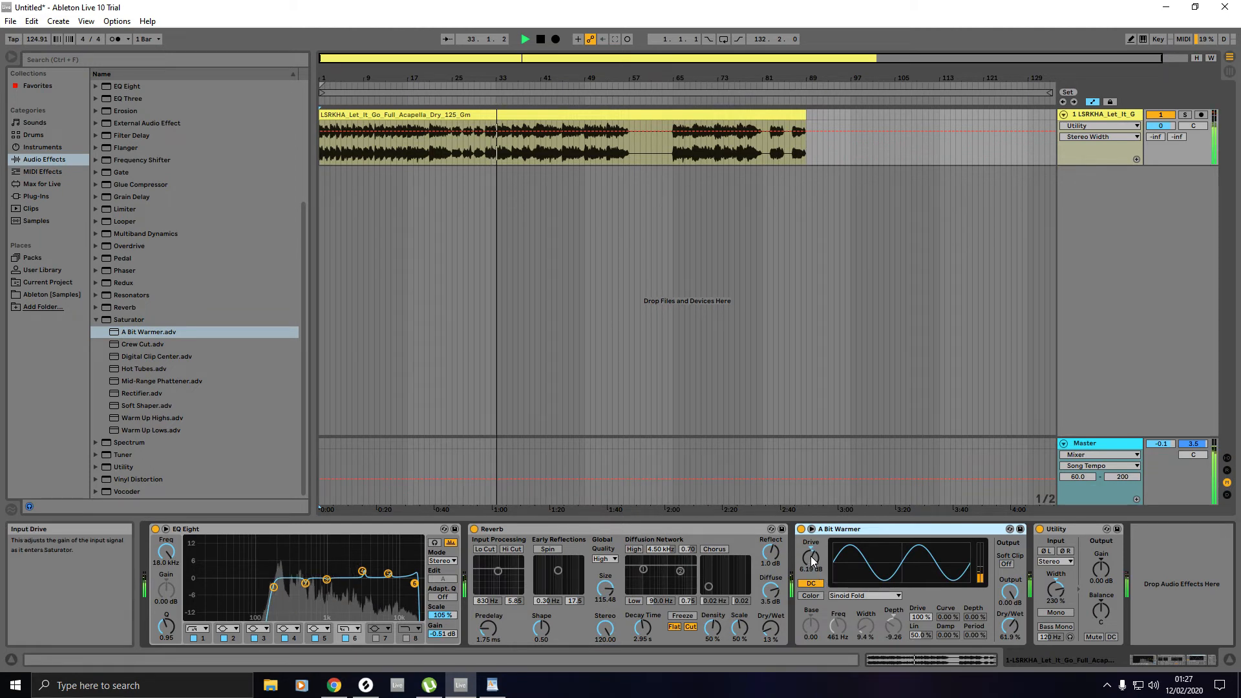
Step: Set the Saturator's drive to 0.51 dB and enable Color with base 2.51, frequency 3.25 kHz, width 50 % and depth -1.49
drag(811, 560, 812, 583)
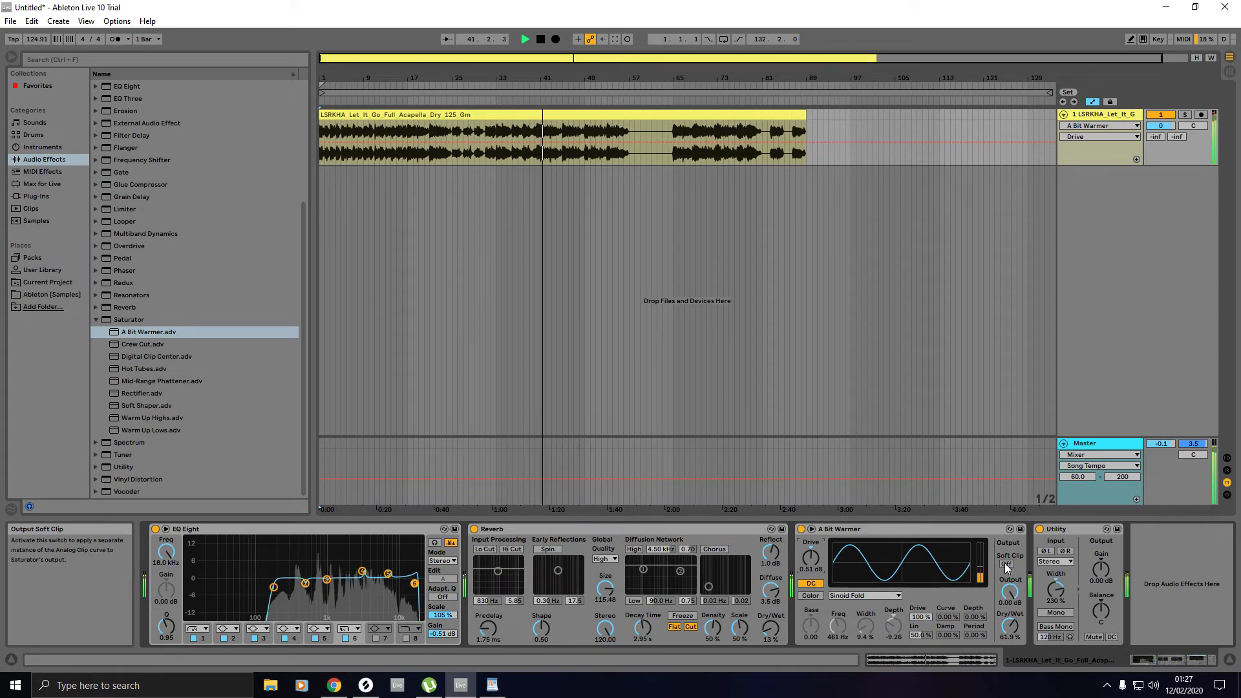
click(811, 595)
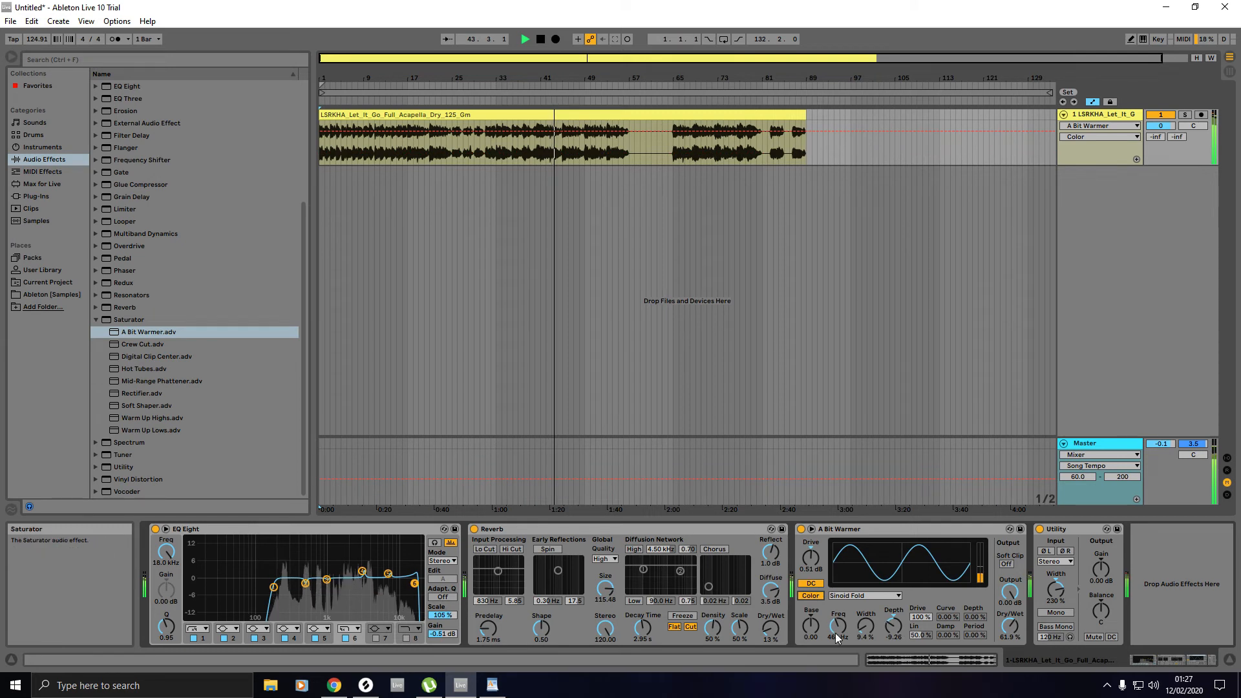
drag(865, 625, 865, 586)
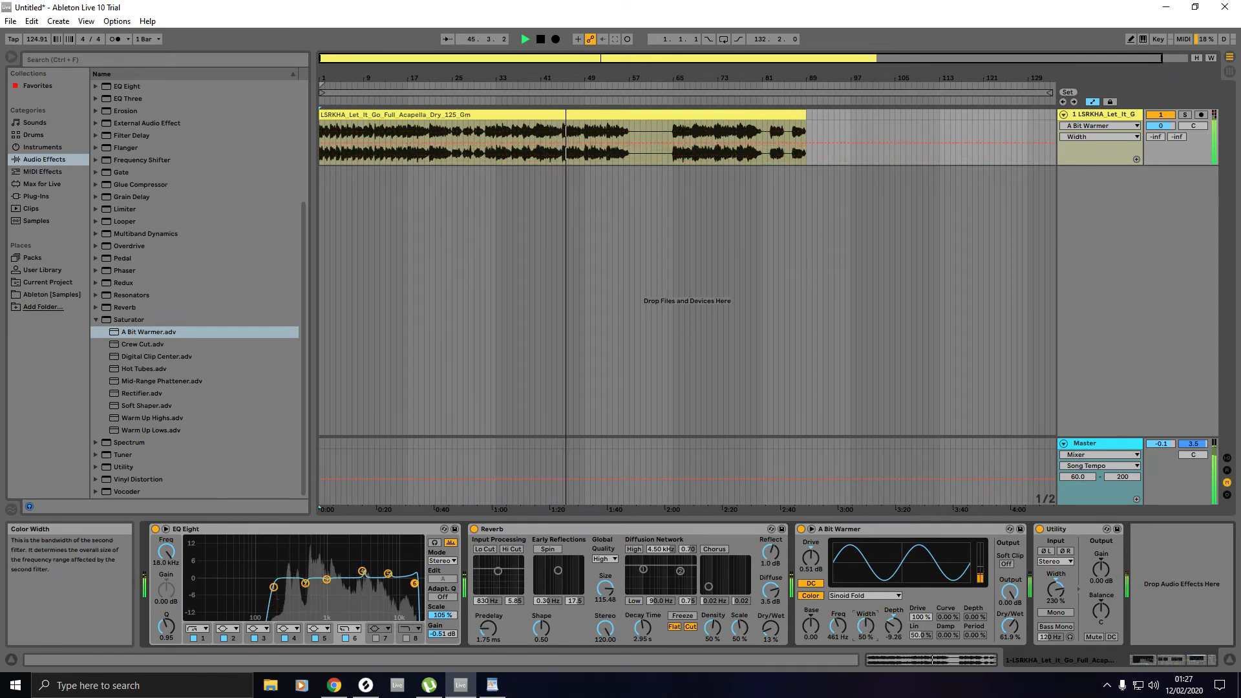
drag(893, 626, 893, 607)
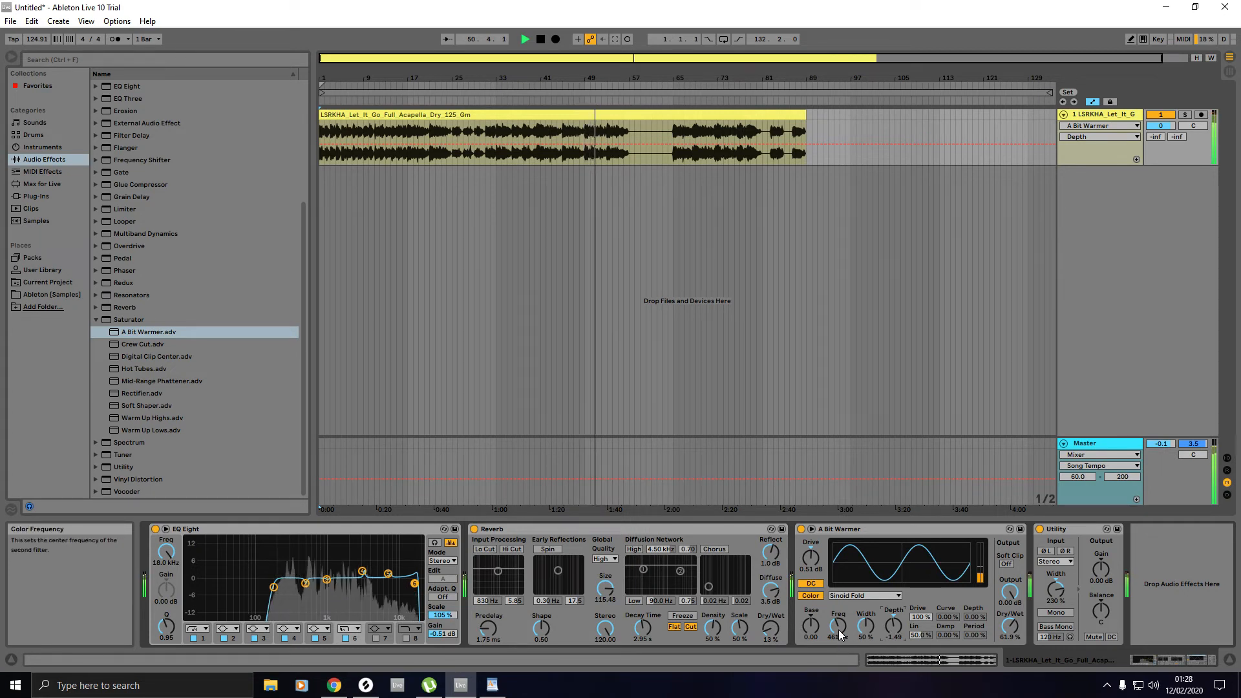
mouse_move(835, 632)
mouse_down()
mouse_move(834, 595)
mouse_move(817, 615)
mouse_up()
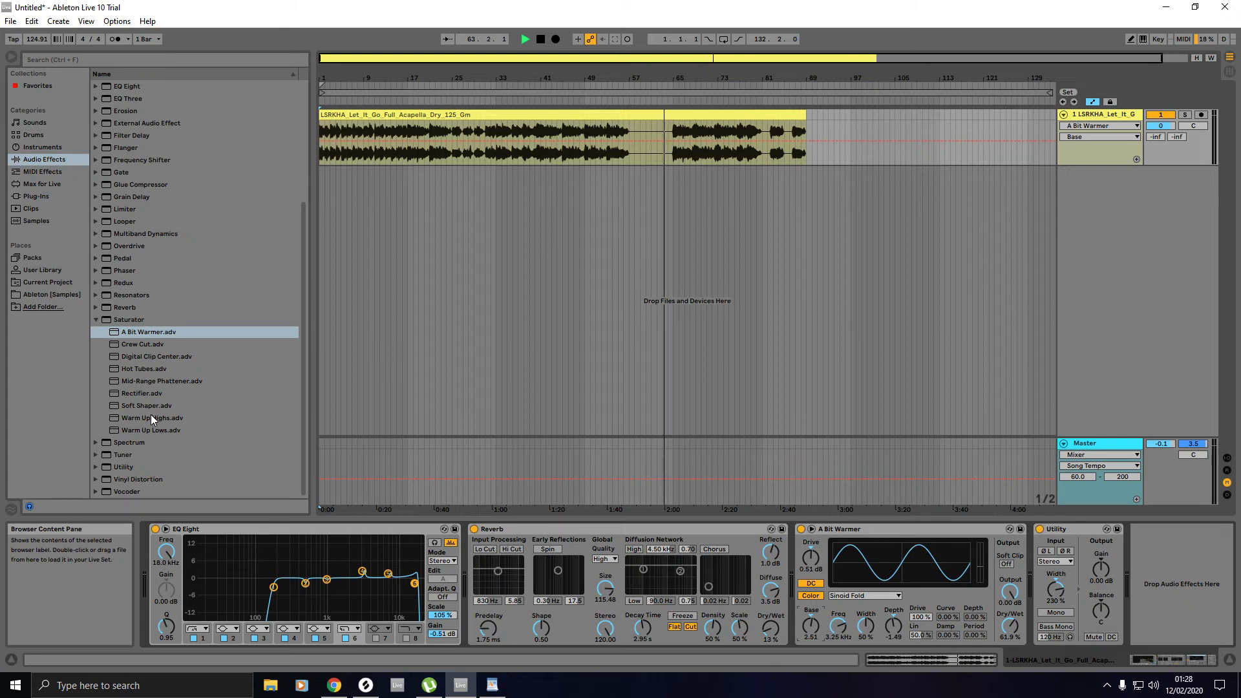
key(space)
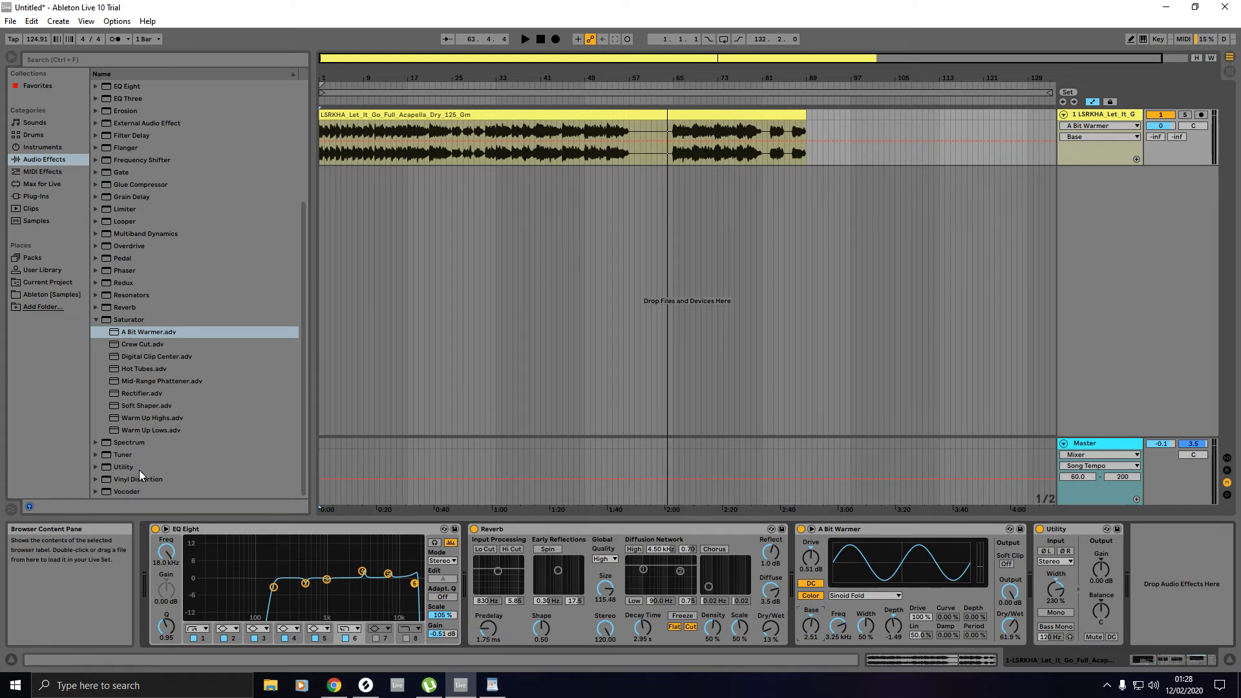
Step: Insert the Overdrive preset Enhance between the Saturator and the Utility
click(95, 319)
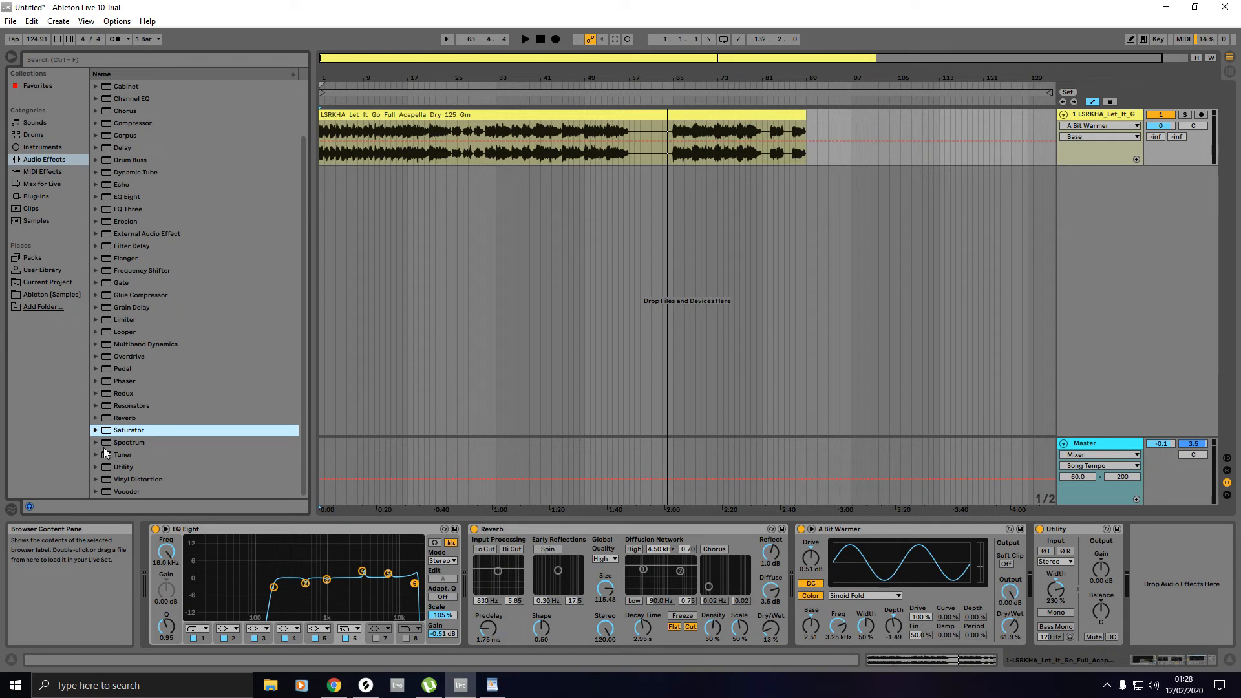
click(95, 358)
click(130, 381)
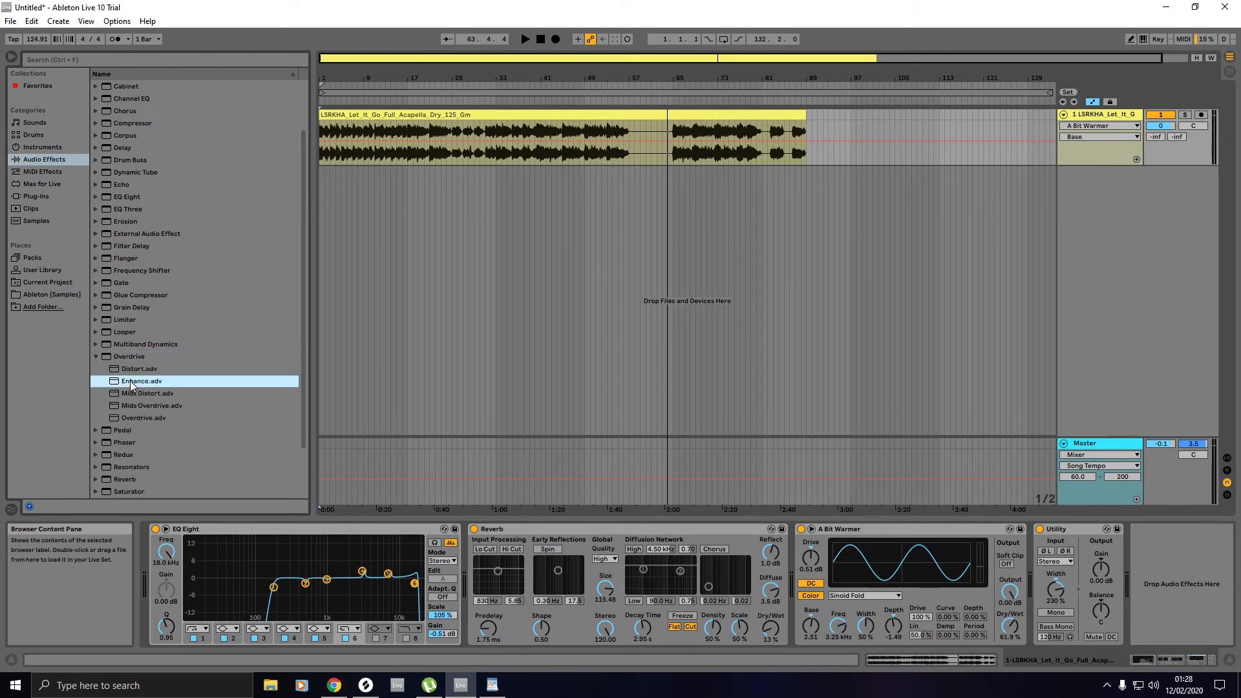
mouse_move(130, 381)
mouse_down()
mouse_move(665, 533)
mouse_move(885, 568)
mouse_move(1034, 554)
mouse_up()
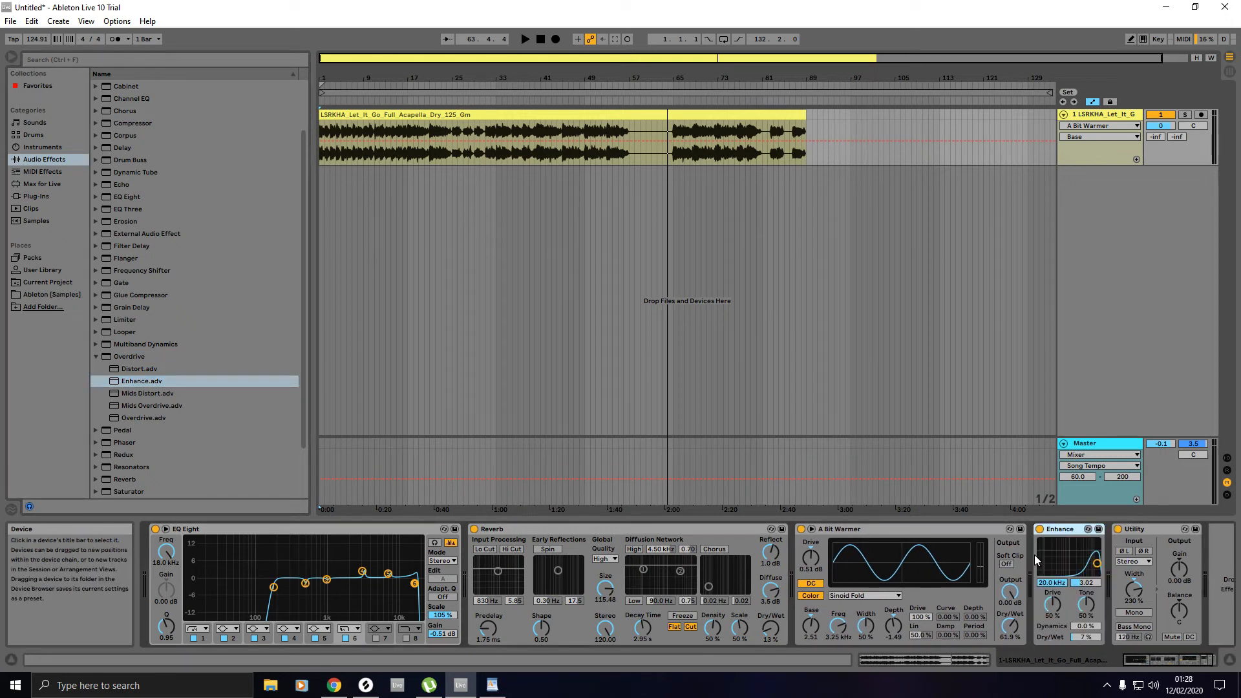
Step: Set the Enhance overdrive's filter frequency to 18.0 kHz, filter width to 3.00, dry/wet to 10 % and dynamics to 7.5 %
click(1052, 582)
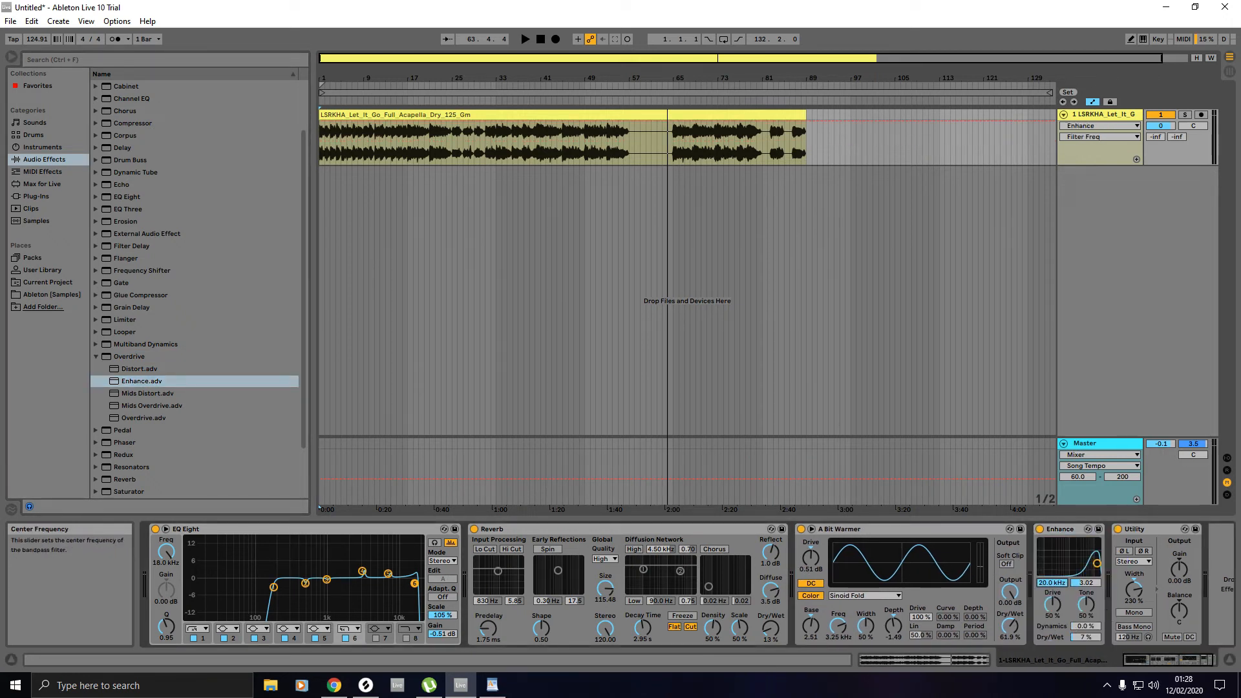
drag(1052, 583, 1052, 586)
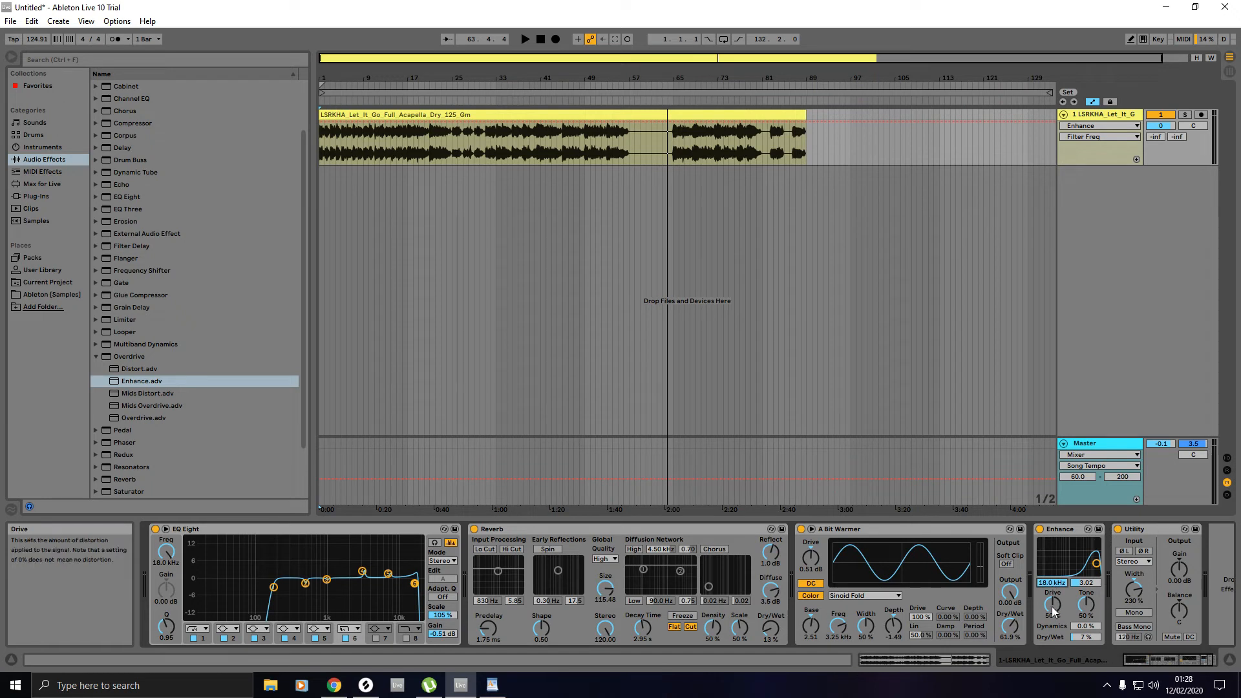
click(1094, 585)
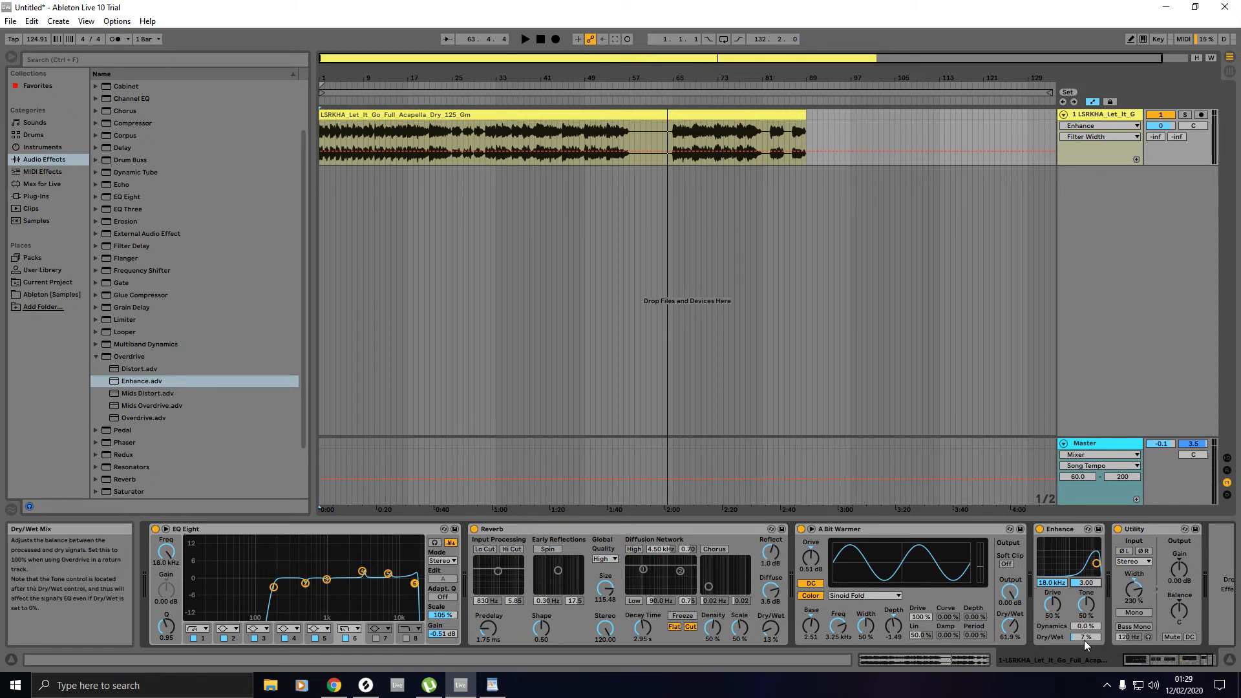
drag(1083, 639, 1083, 634)
click(1086, 626)
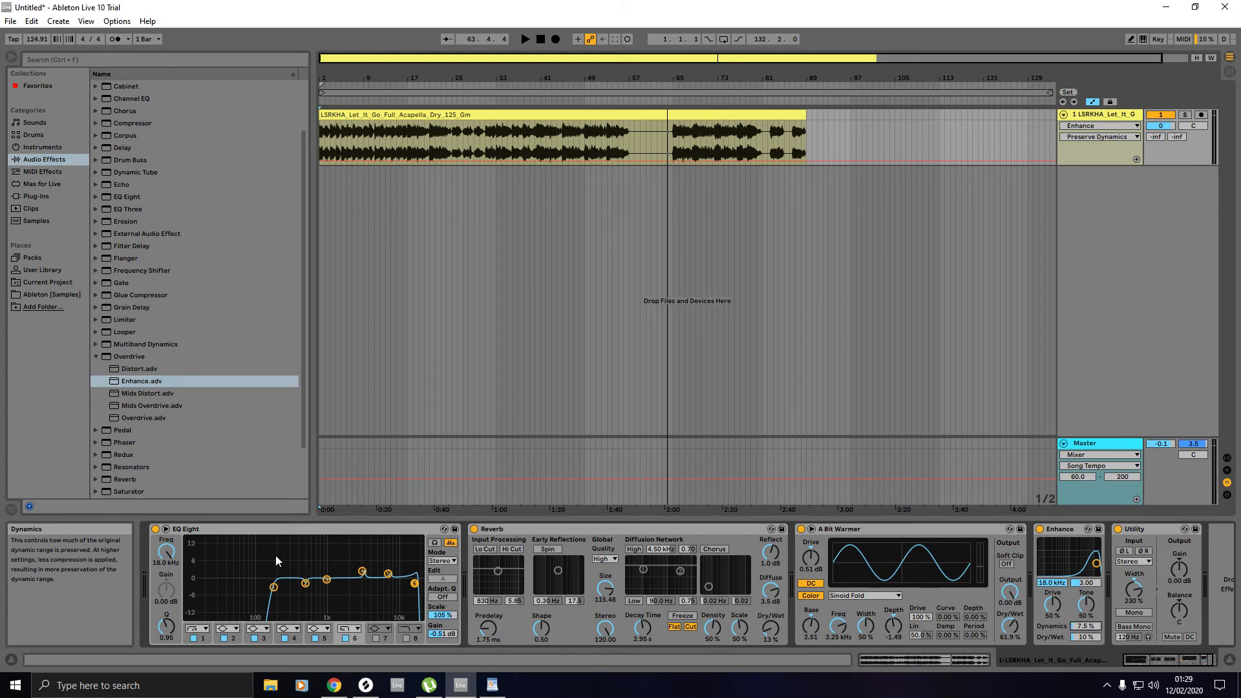
Step: Group all five effects on the vocal track, from EQ Eight to Utility, into one audio effect rack
click(230, 529)
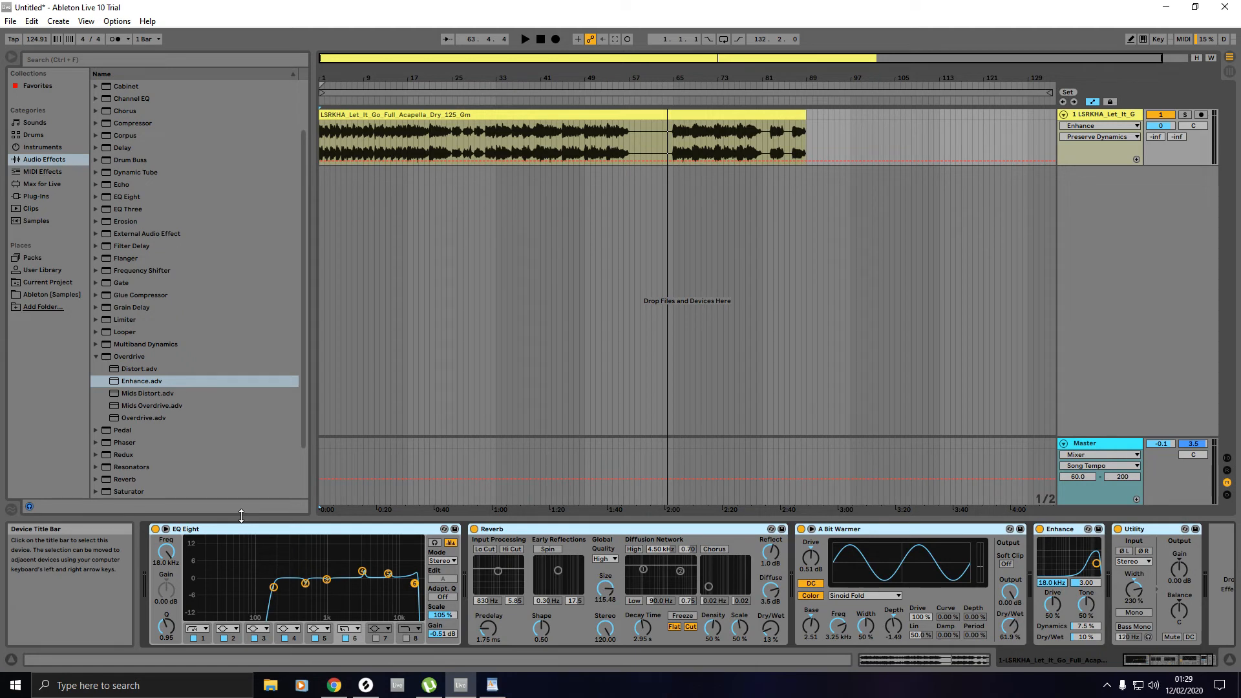
right_click(235, 529)
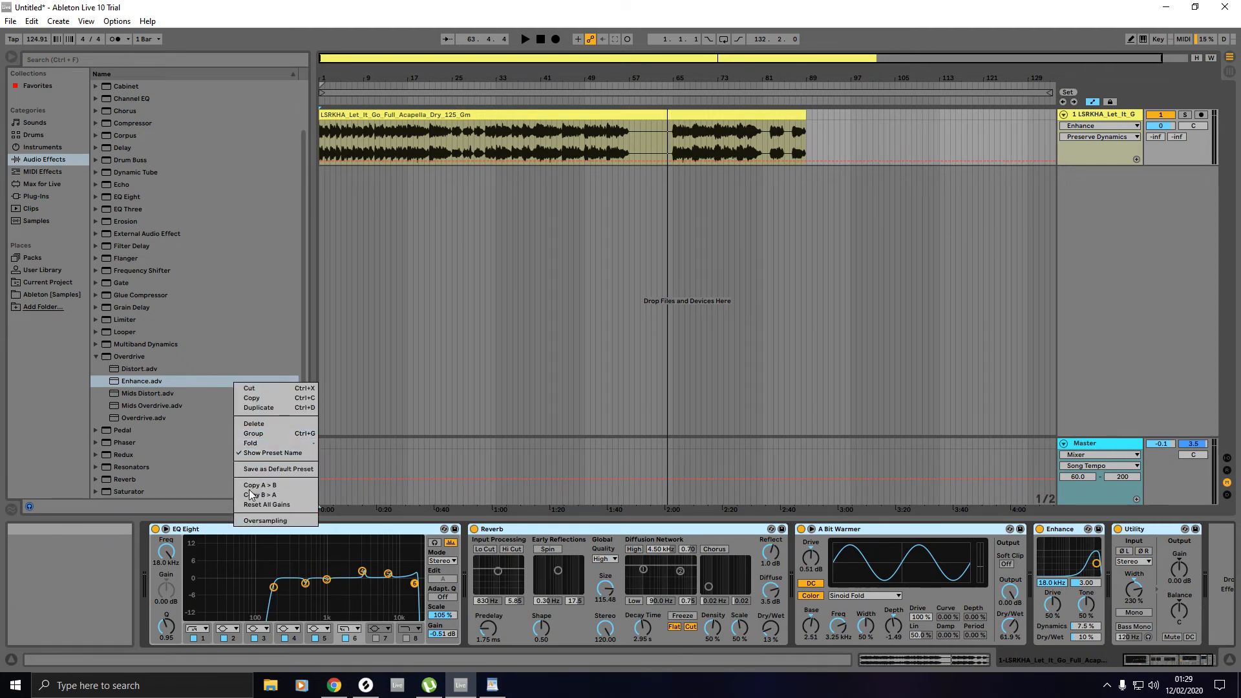
click(264, 434)
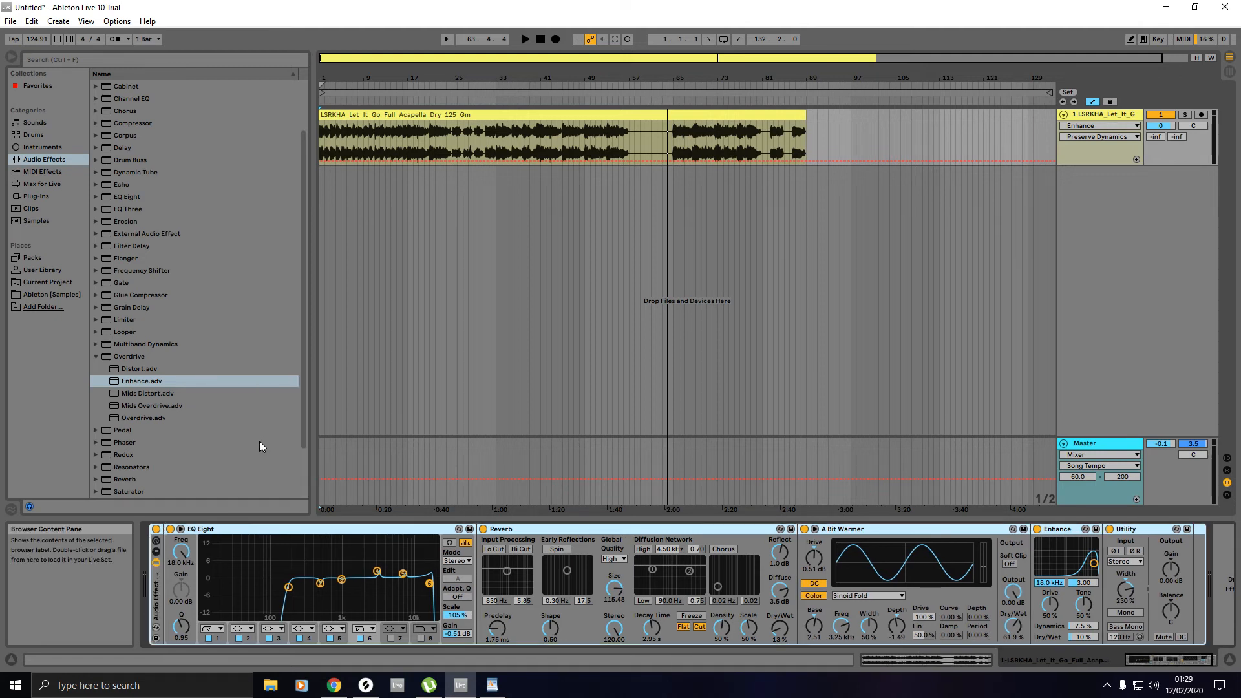
Step: Bypass the five effects one by one and re-enable them, then switch the whole rack off and on again
click(171, 529)
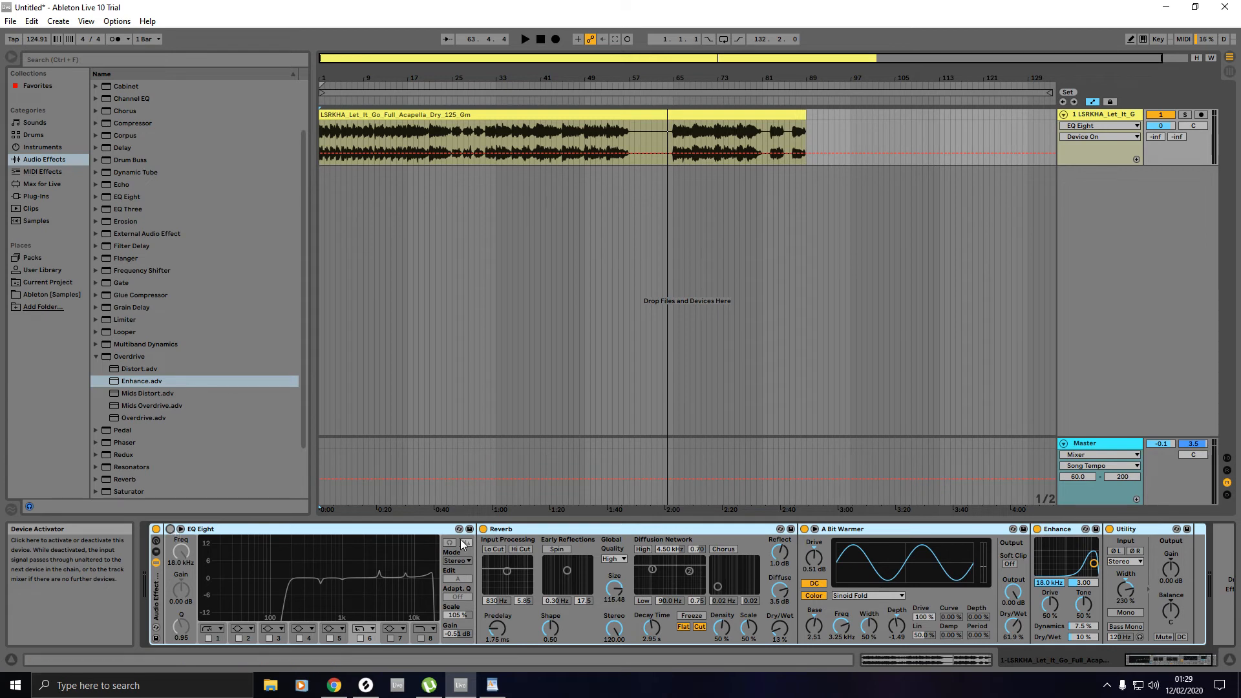
click(483, 530)
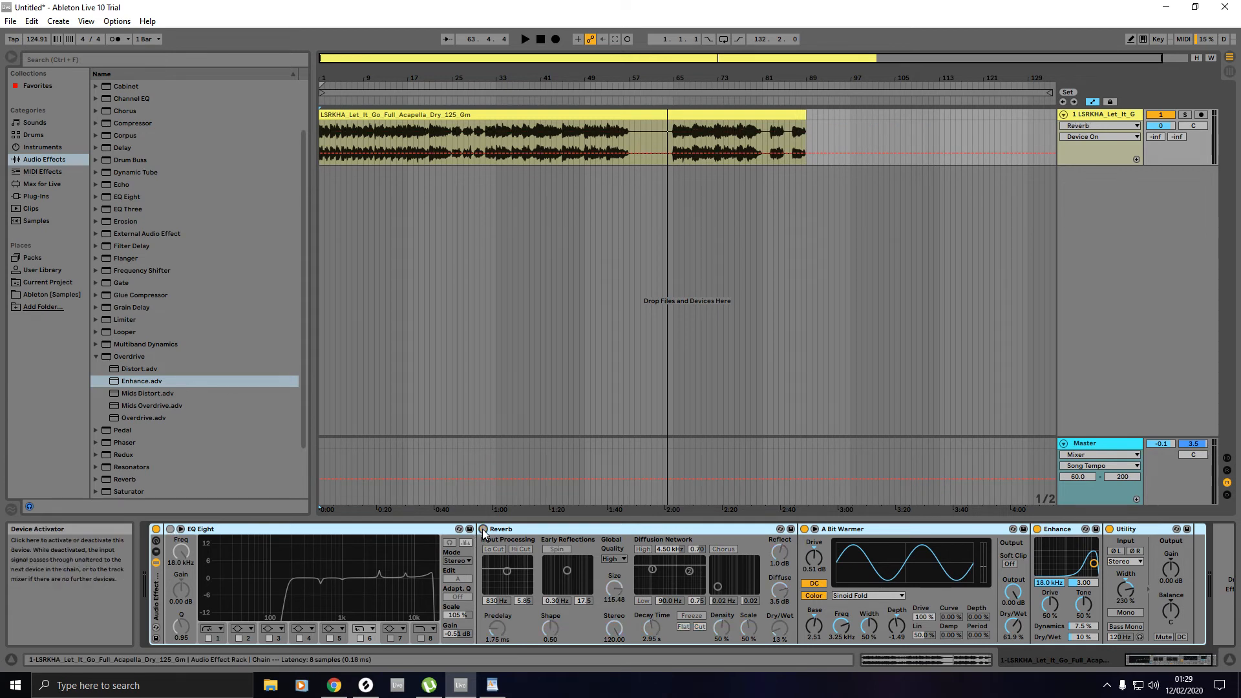
click(804, 529)
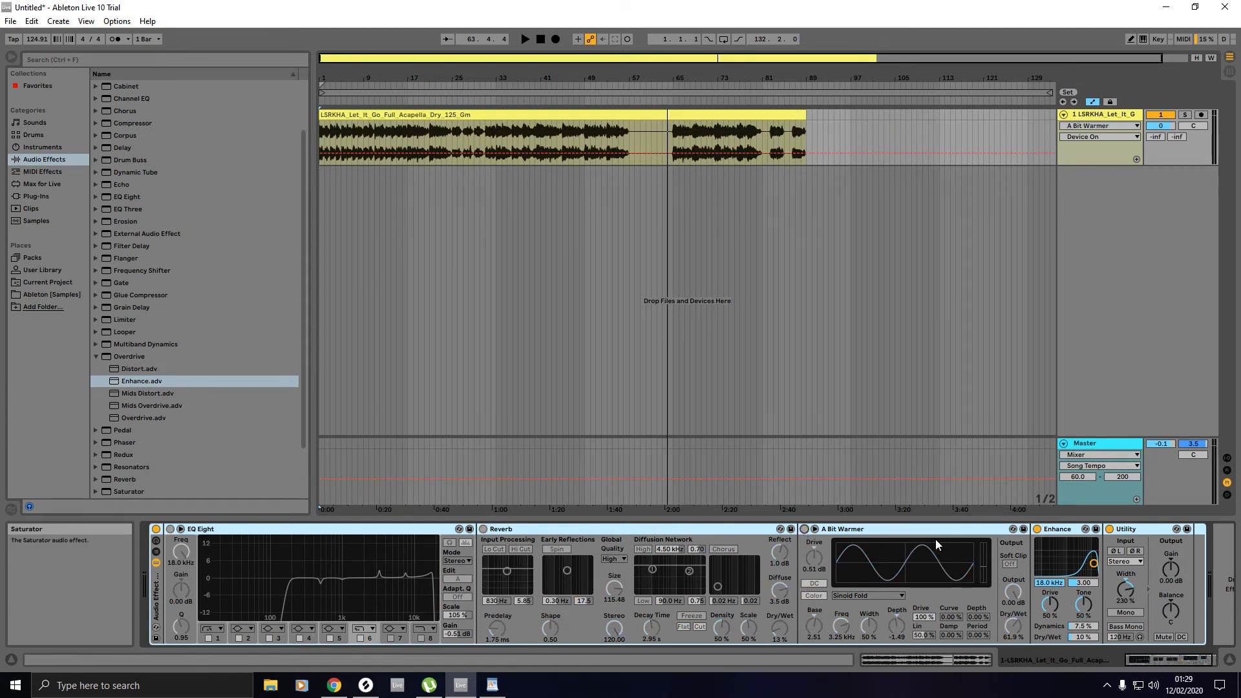
click(1036, 529)
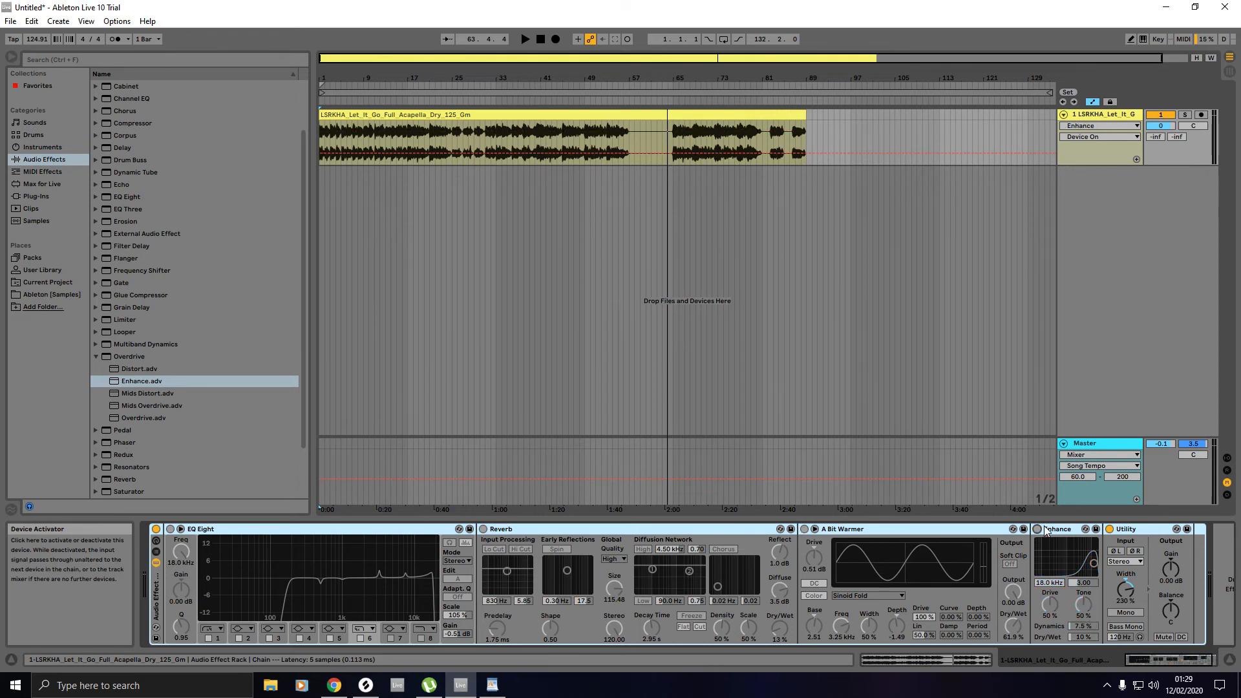
click(1109, 530)
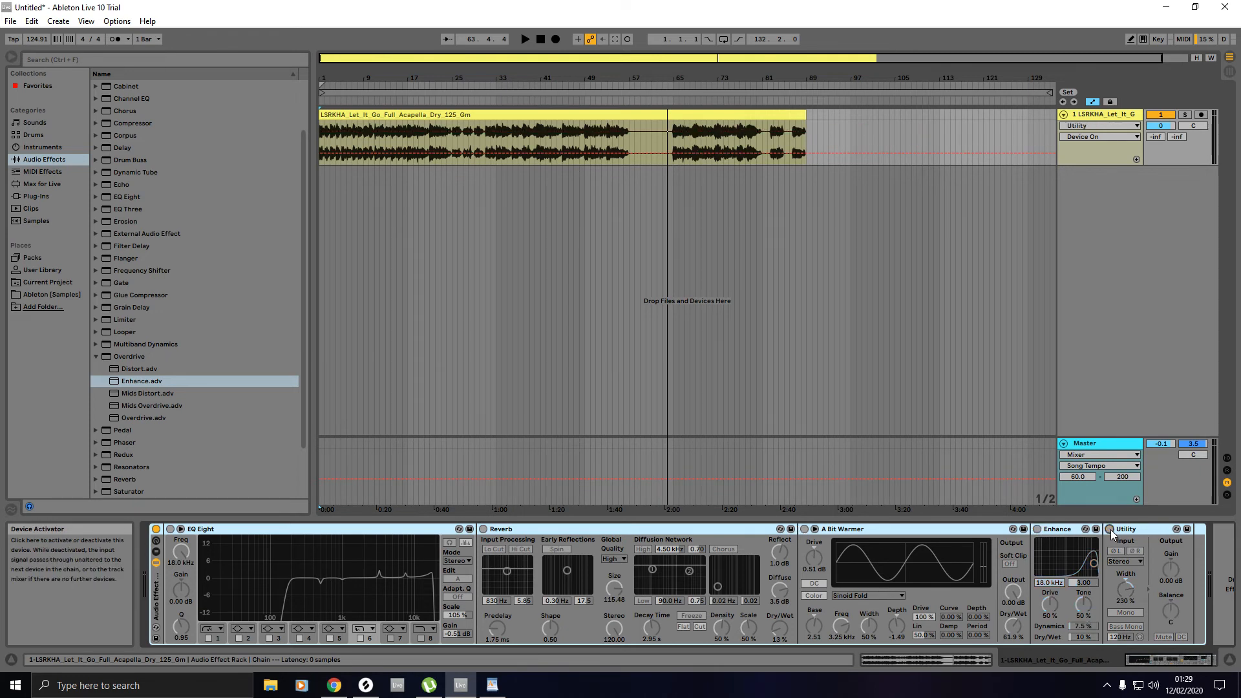
click(1110, 530)
click(1037, 529)
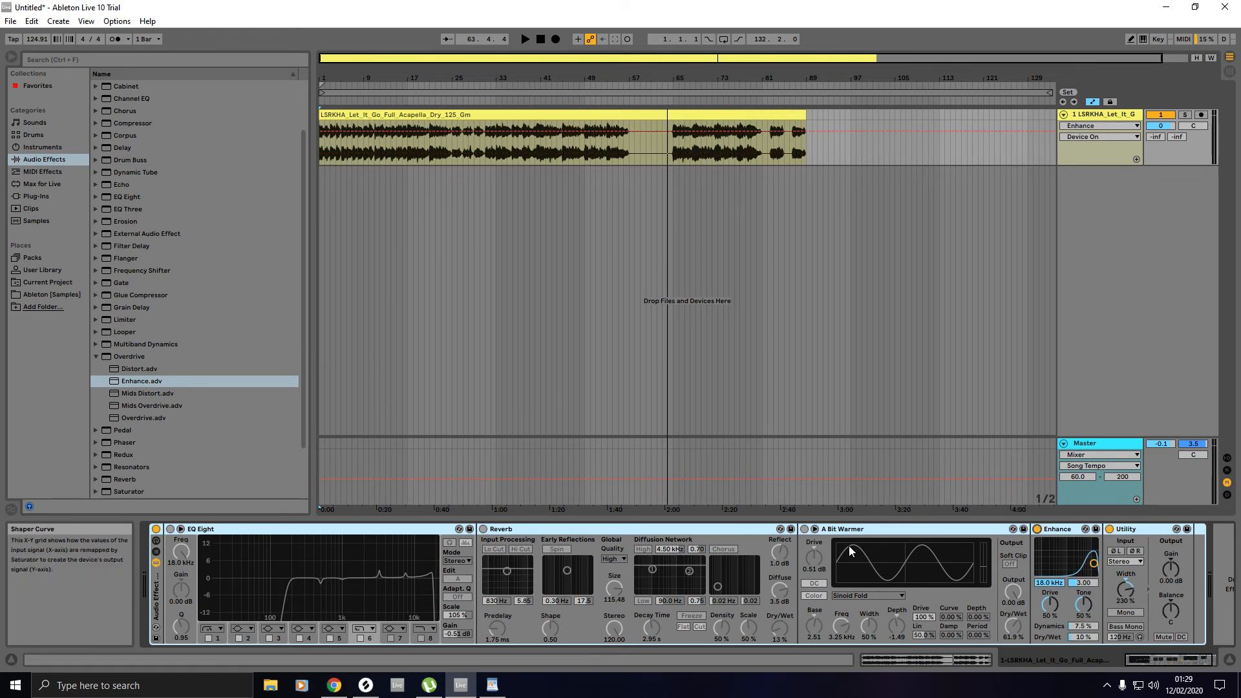
click(805, 529)
click(483, 529)
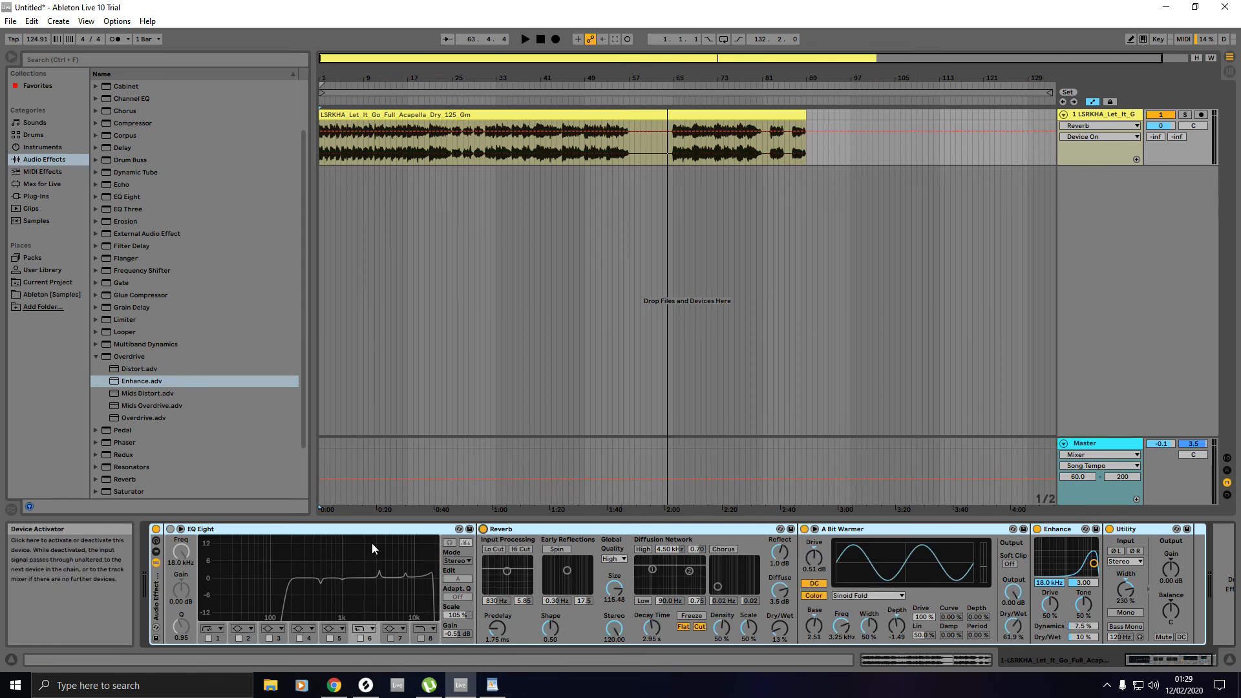
click(170, 529)
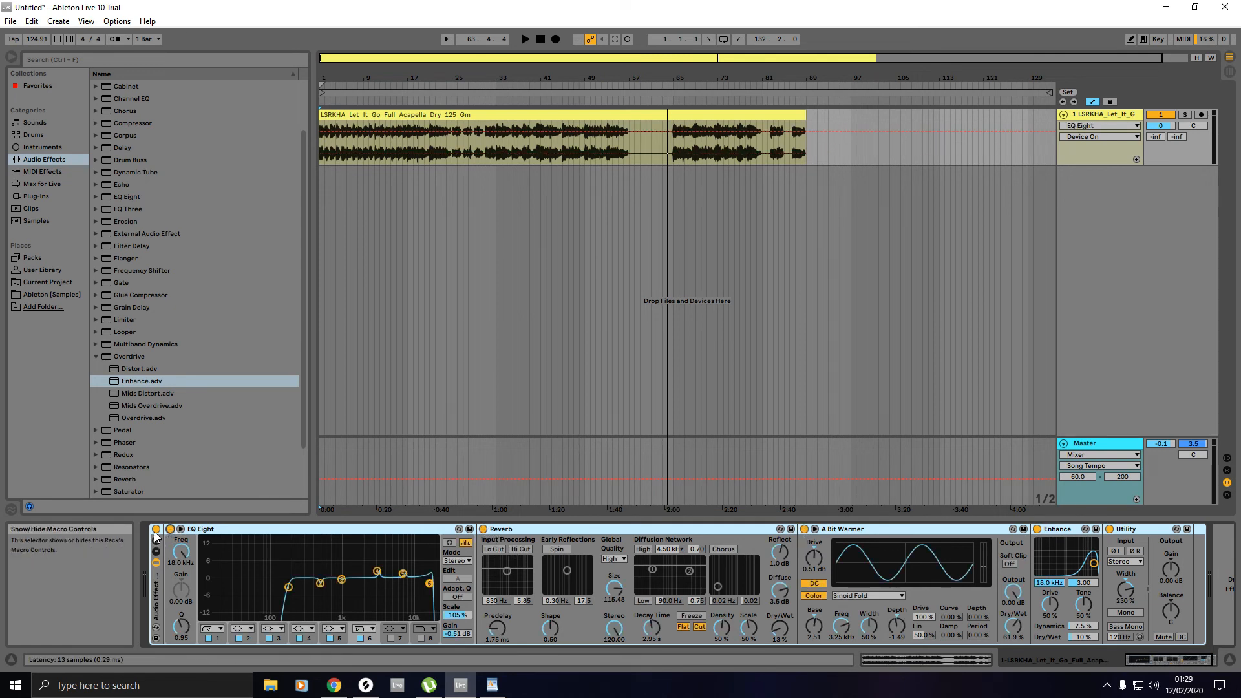
click(156, 529)
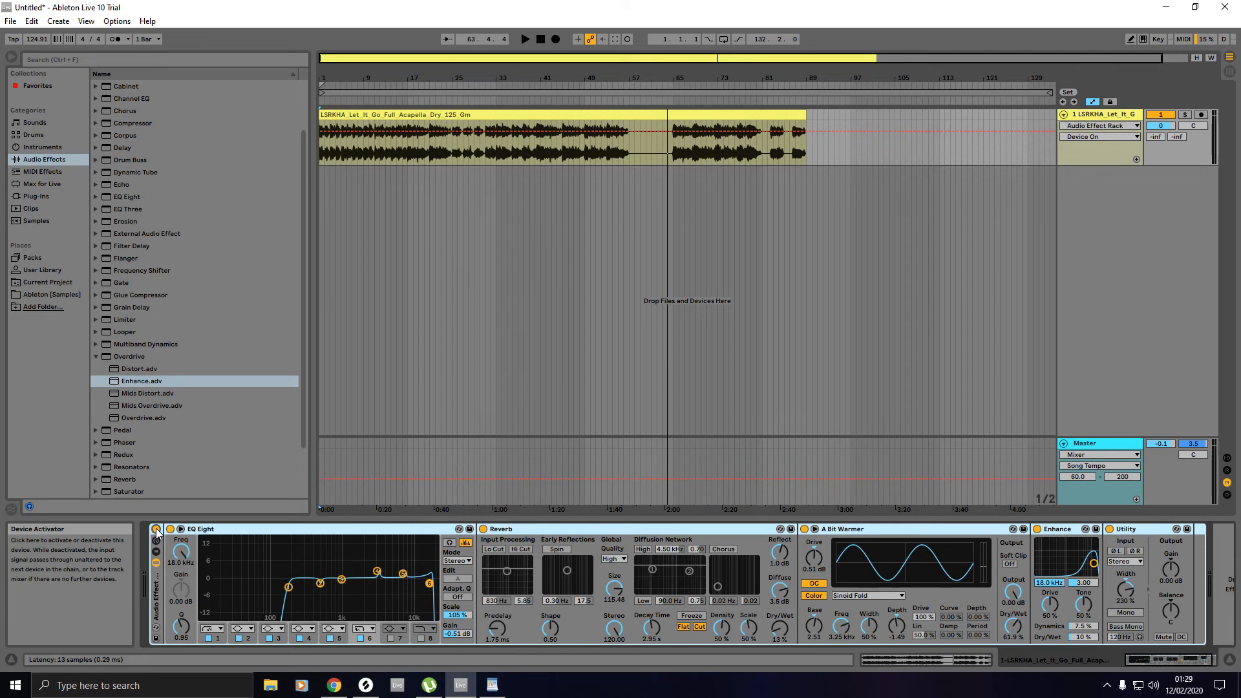
click(156, 530)
Step: Save the audio effect rack to the User Library as the preset Vocal EQ Plate
click(156, 638)
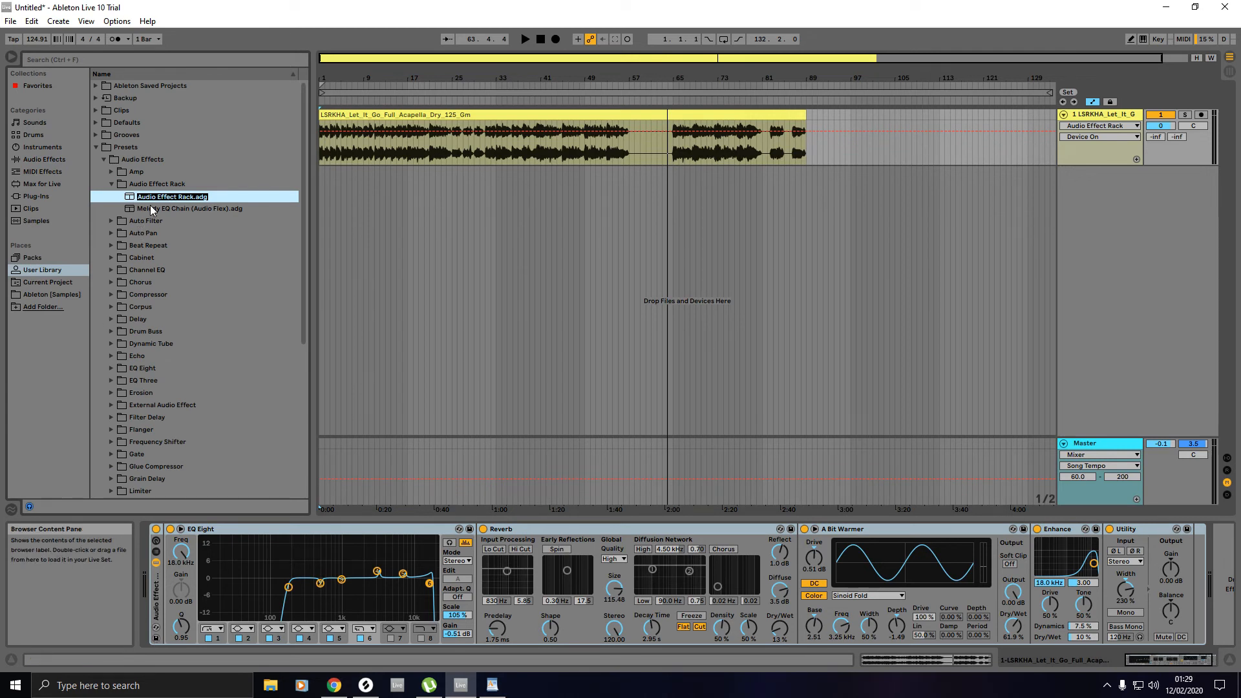
text(Vocal EQ Plate)
key(Return)
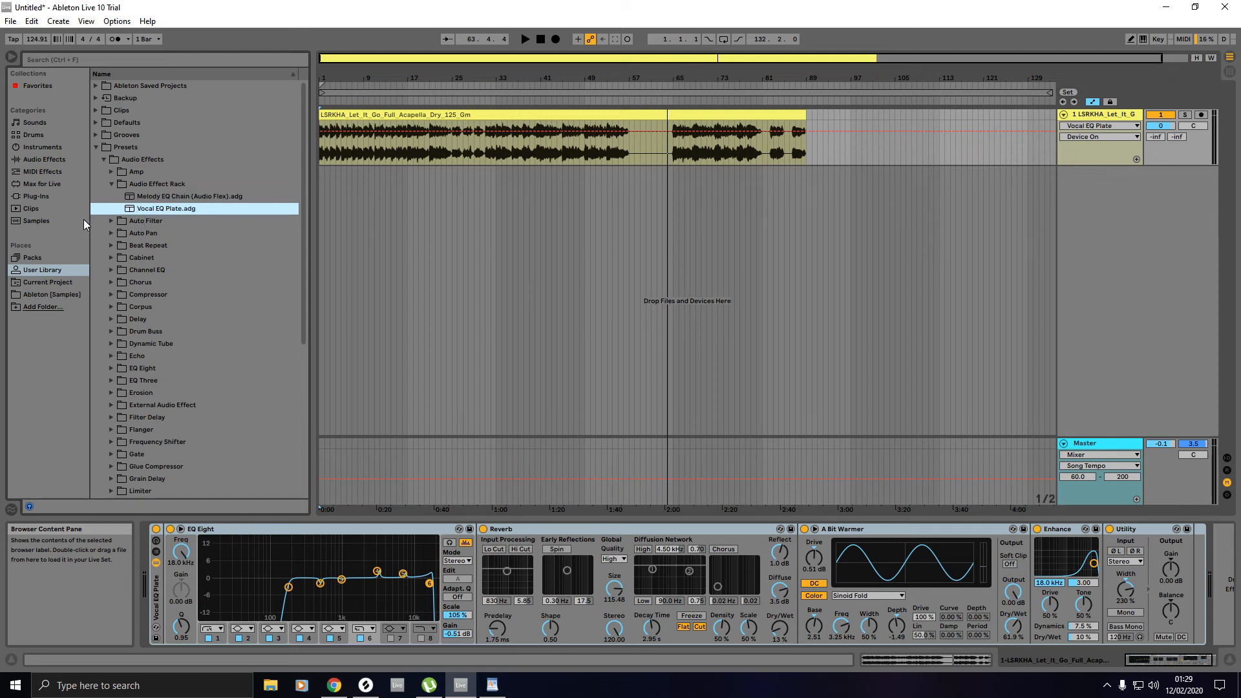
Step: Examine the saved Audio Effect Rack presets and the Mixing & Mastering collection among the audio effects
click(44, 160)
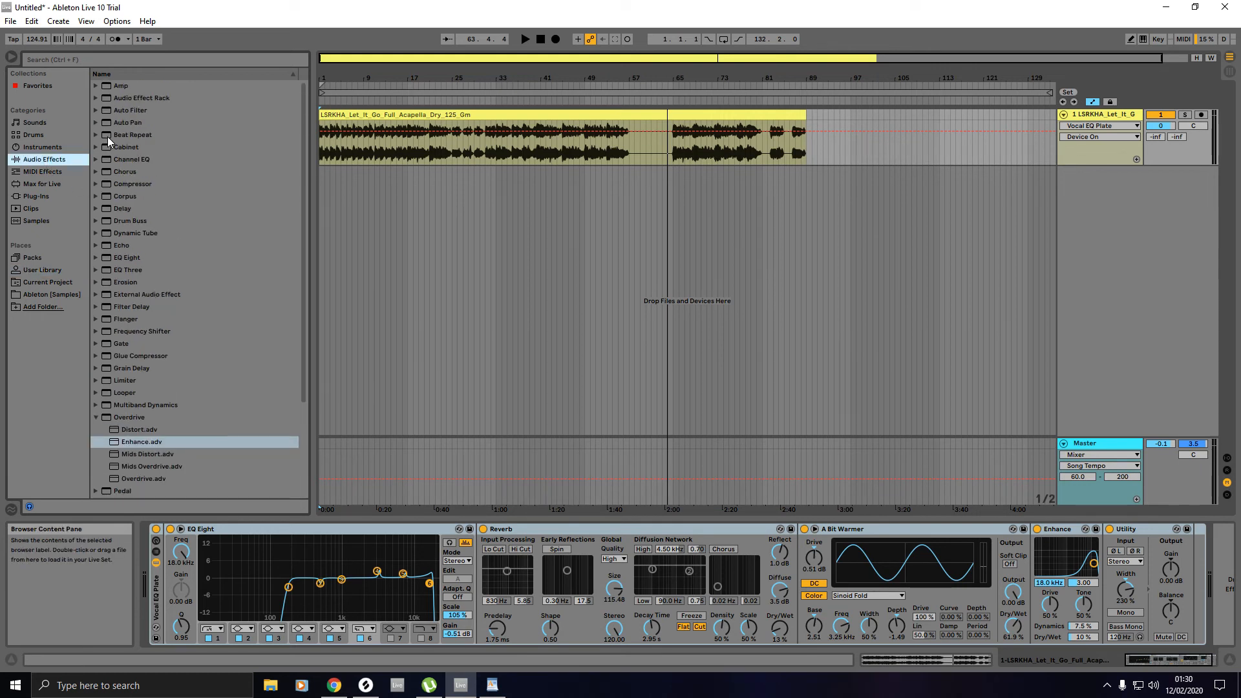
click(95, 97)
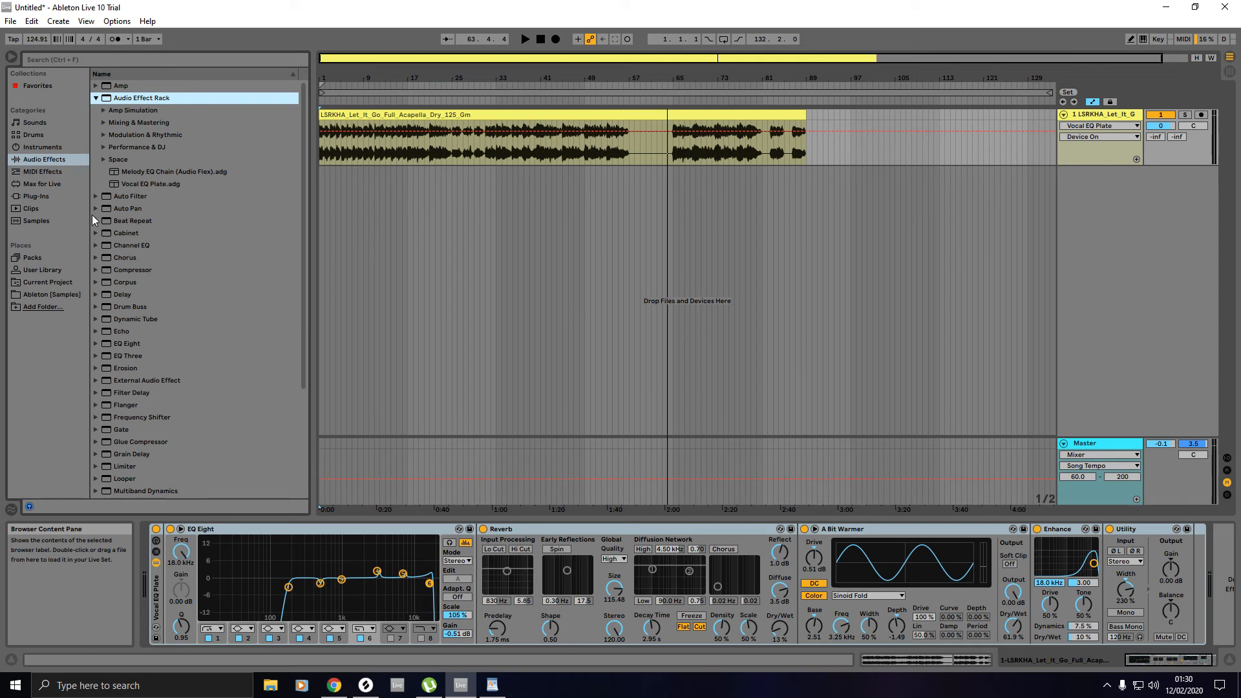
click(102, 123)
scroll(180, 360, down, 5)
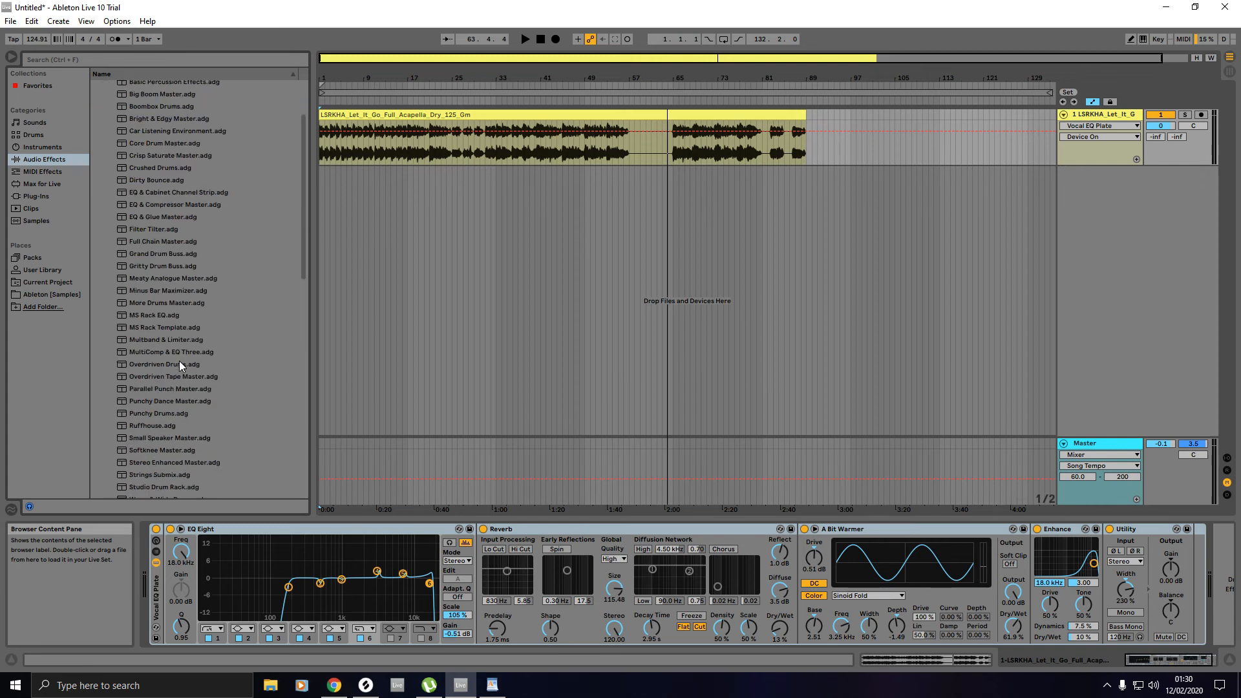
scroll(177, 392, up, 5)
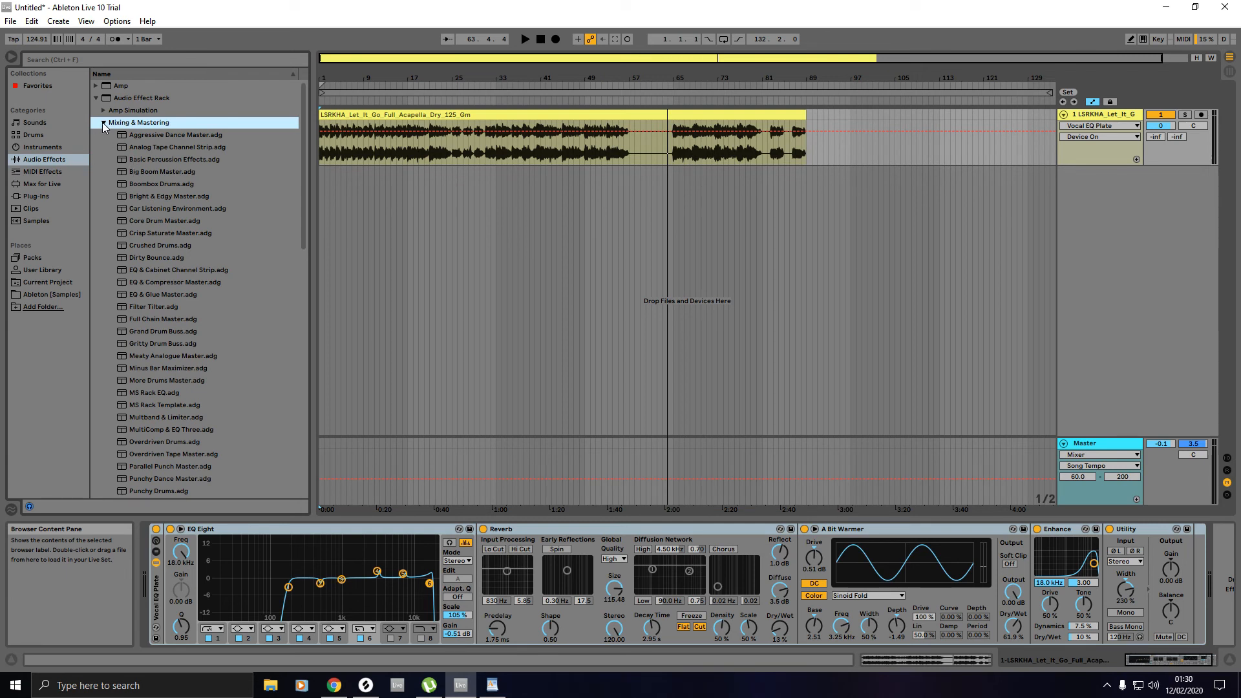
click(102, 122)
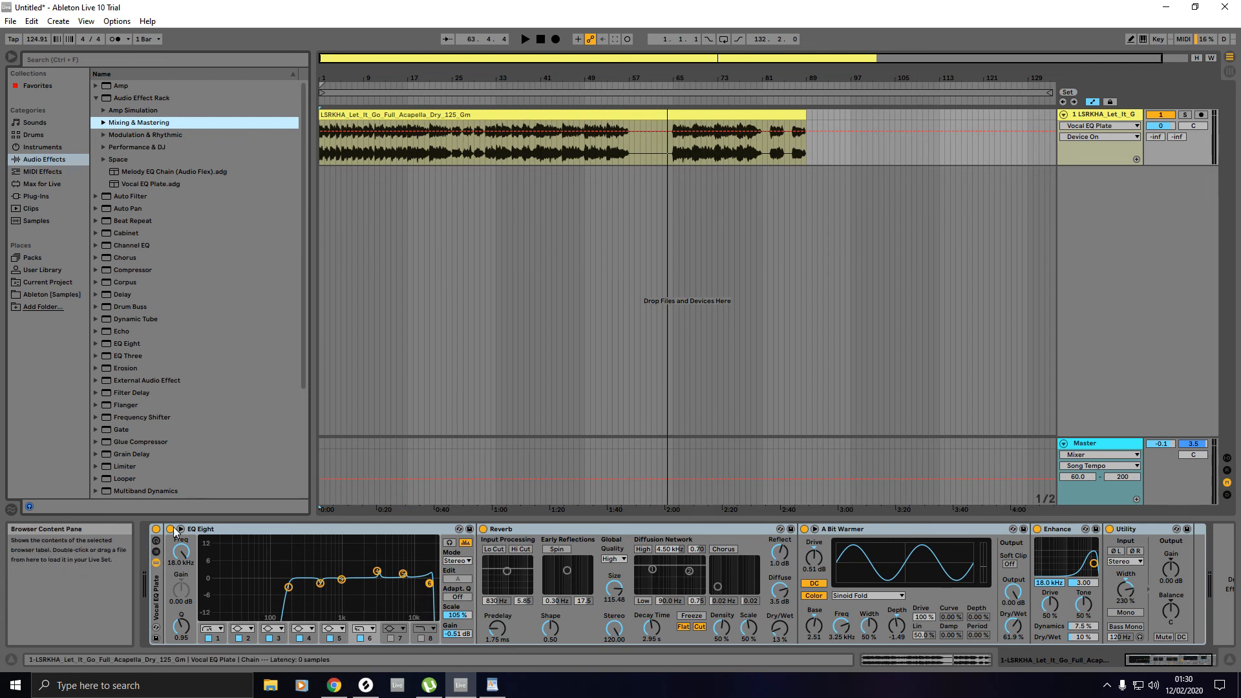
Step: Play the vocal from the start with the Vocal EQ Plate rack bypassed, and re-enable the rack during playback
click(155, 530)
click(154, 530)
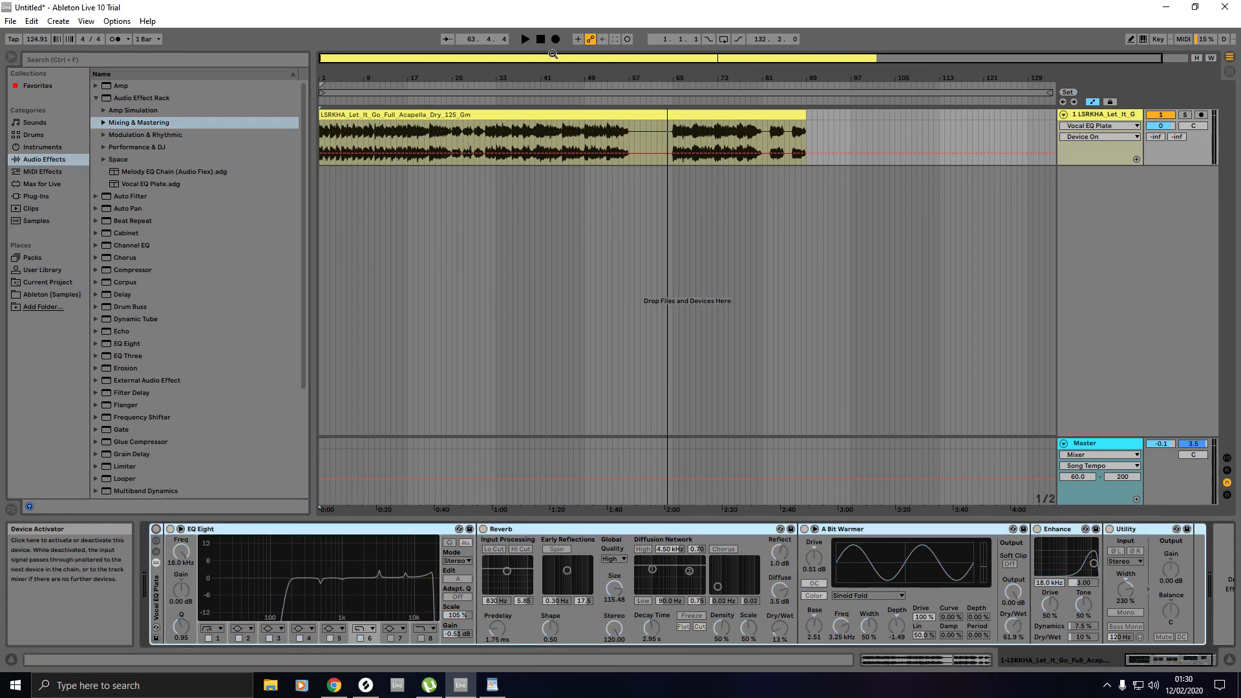
click(542, 39)
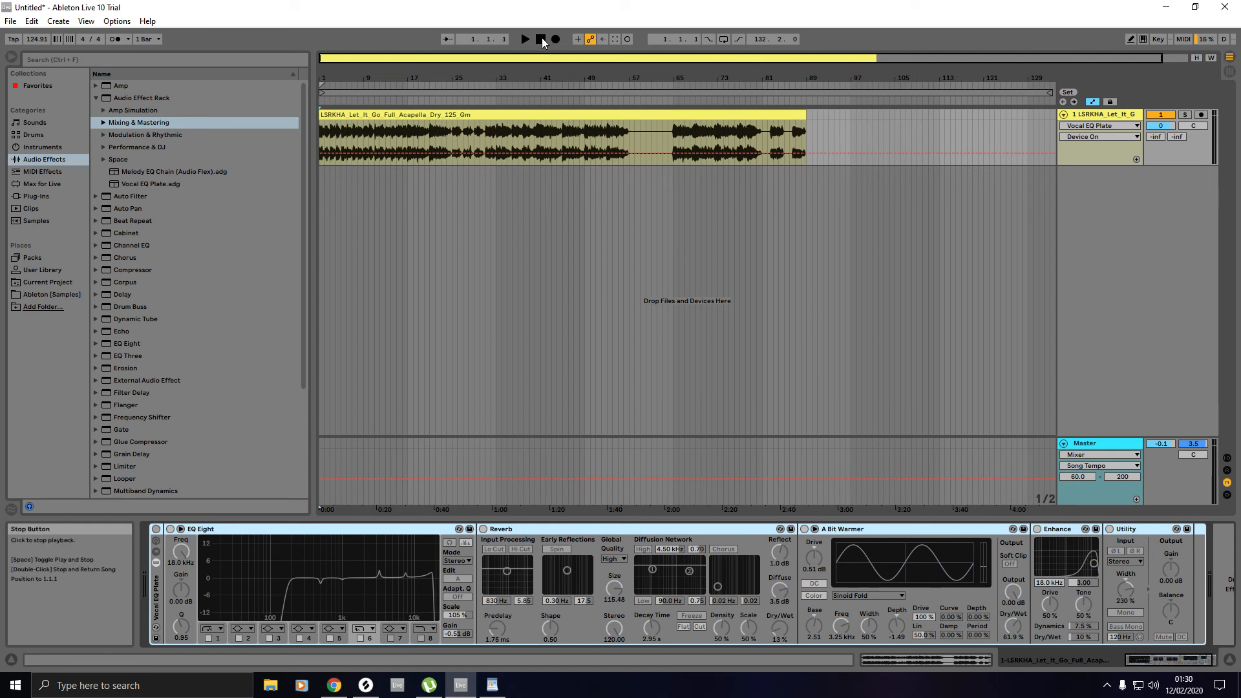
click(526, 39)
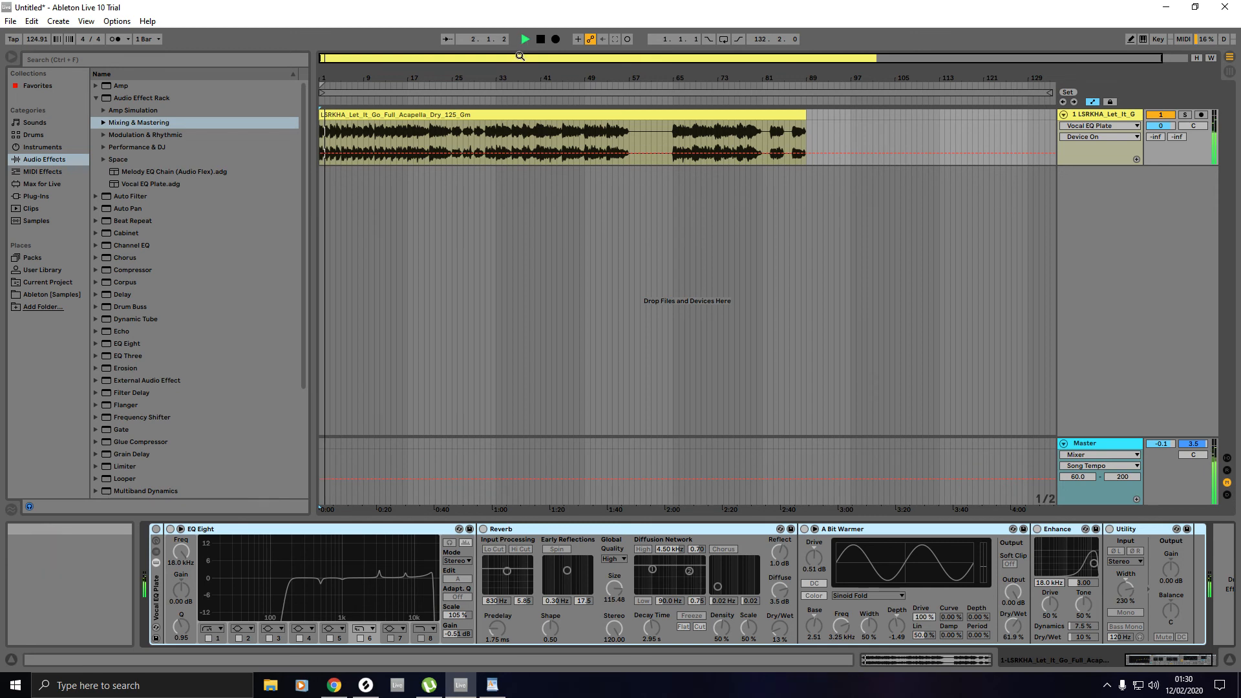
click(155, 529)
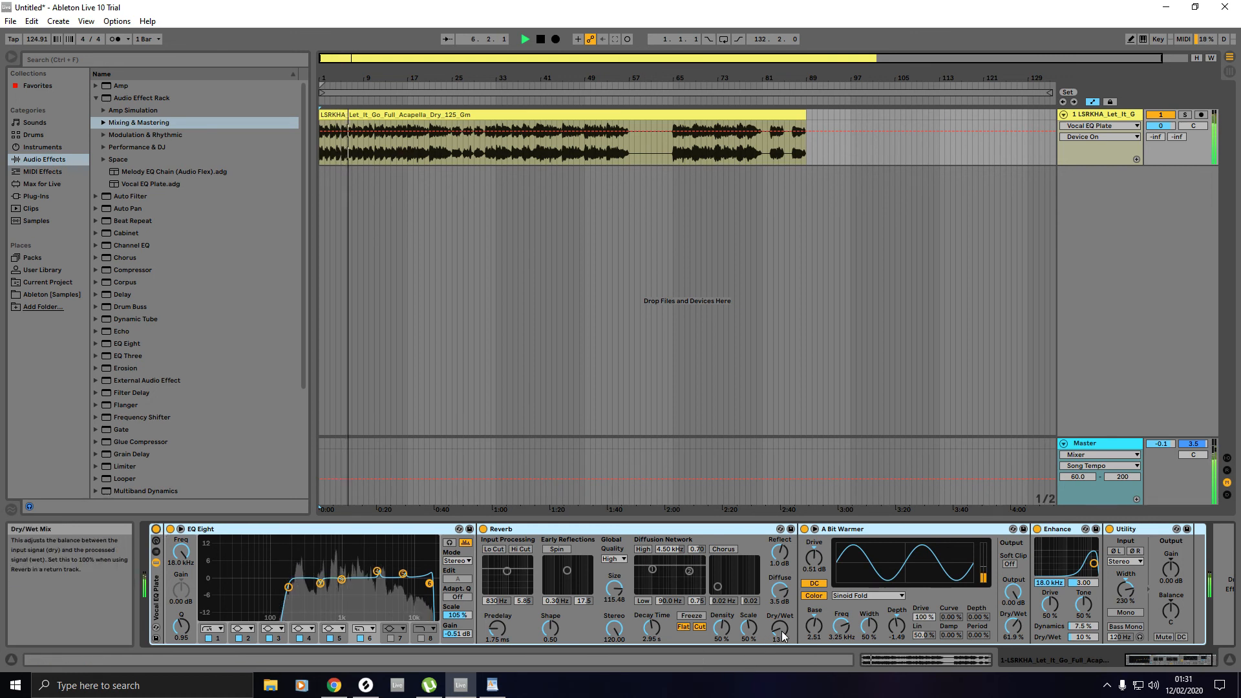
Step: Set the Reverb's dry/wet to 10 % and decay time to 3.00 s, and compare the playing vocal with the rack bypassed and enabled
drag(782, 636, 782, 636)
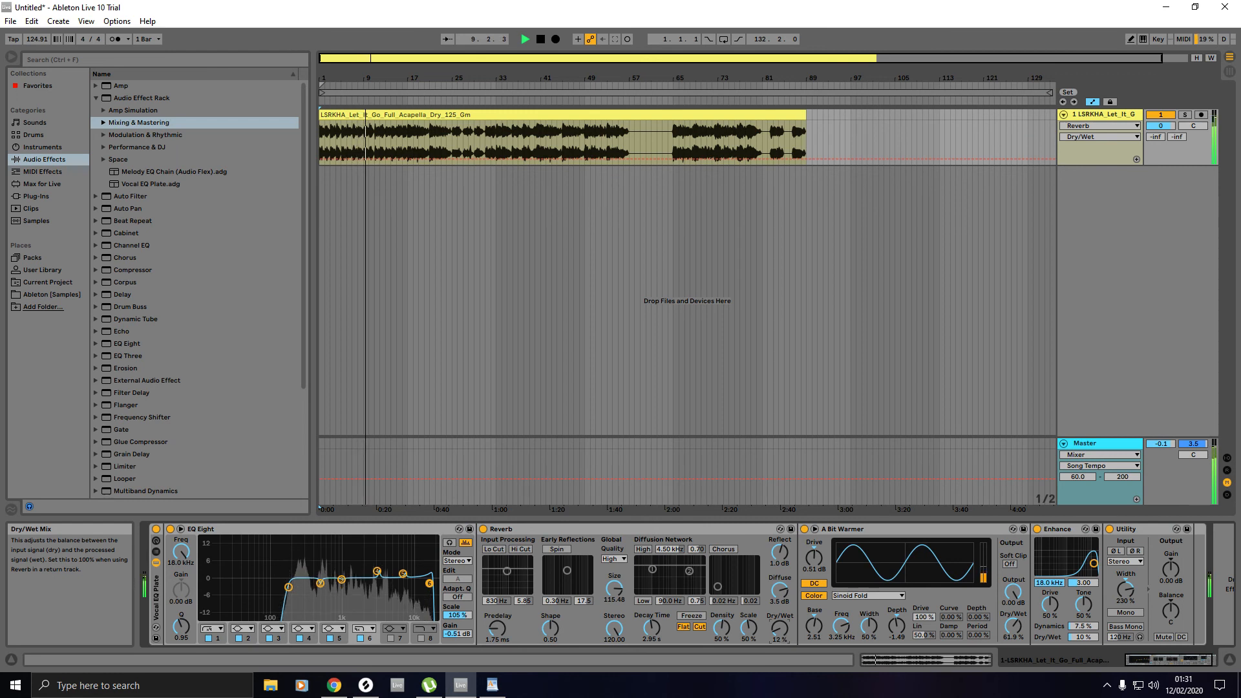
drag(780, 632, 781, 634)
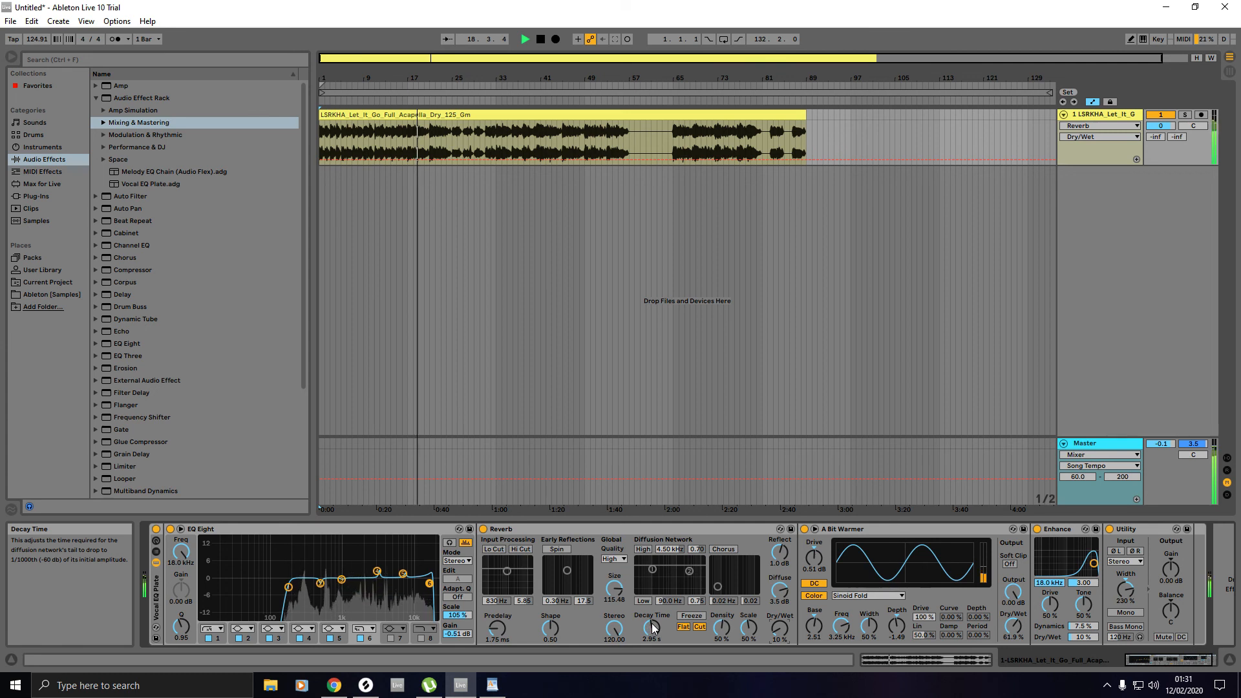
drag(651, 623, 651, 666)
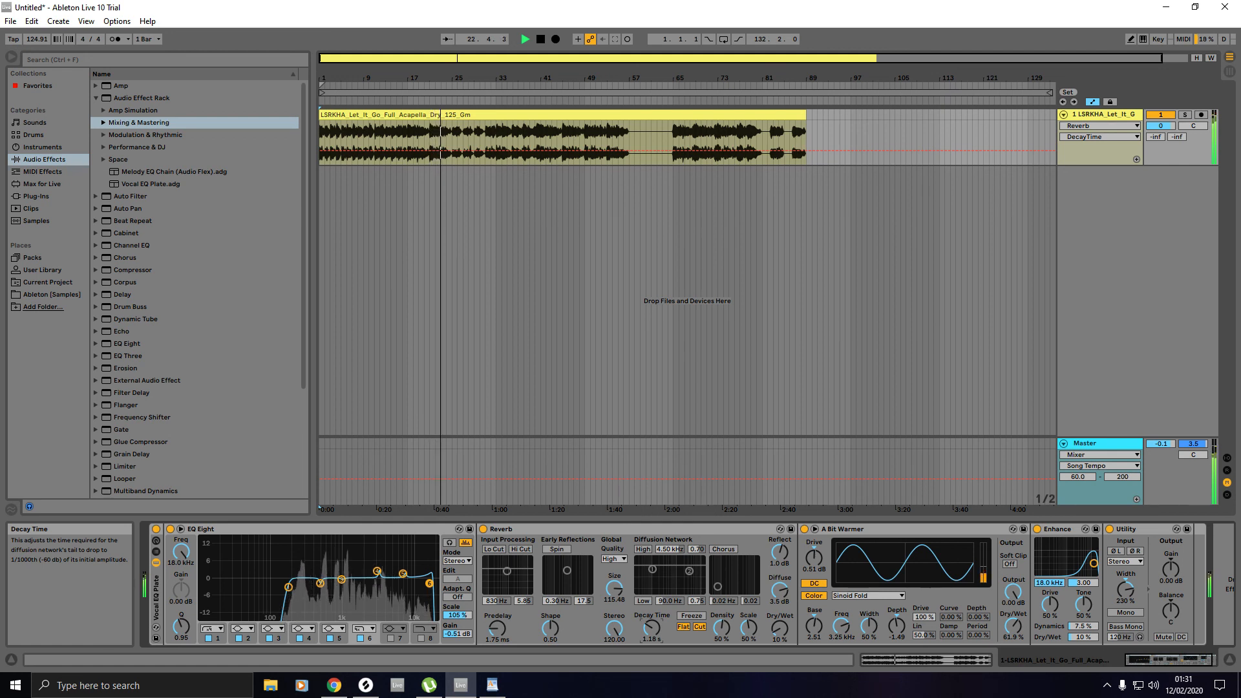
drag(651, 626, 654, 654)
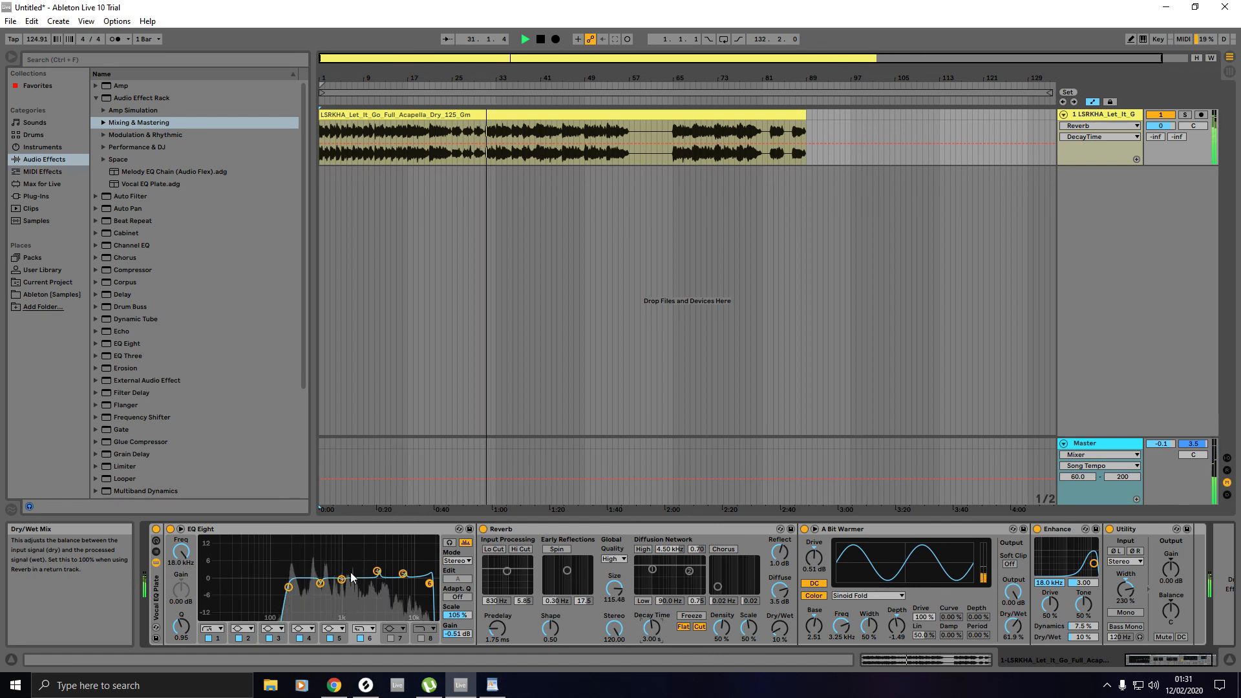
click(156, 529)
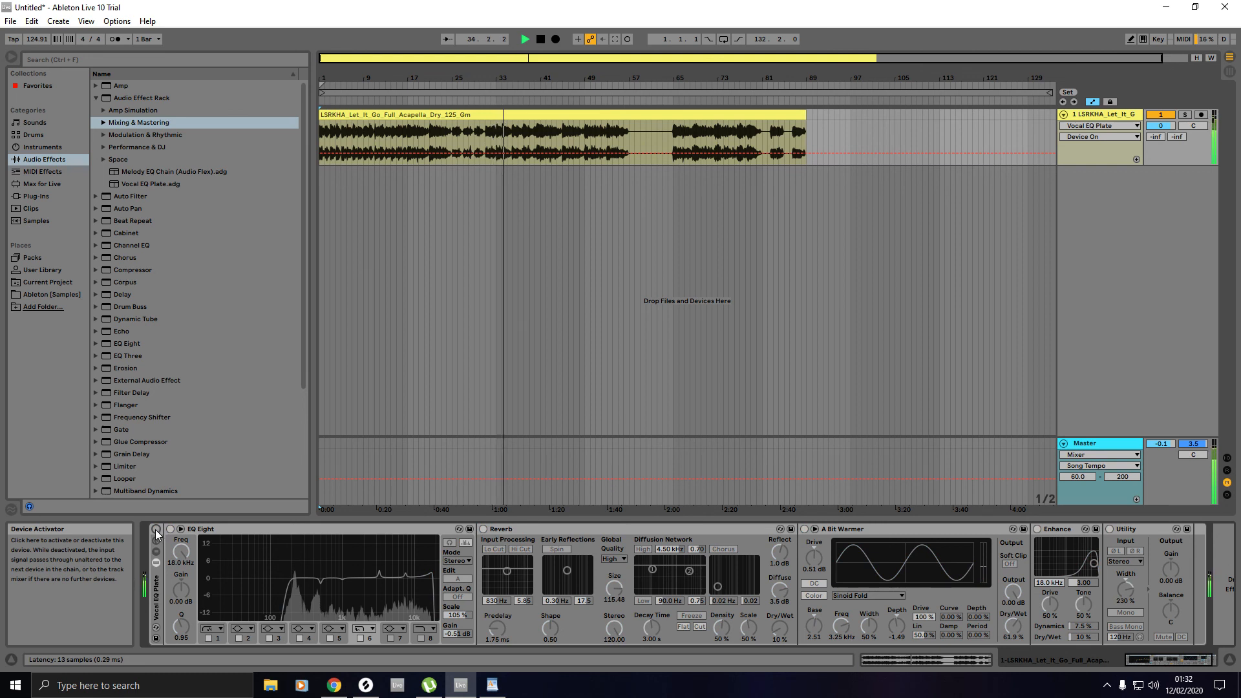
click(156, 529)
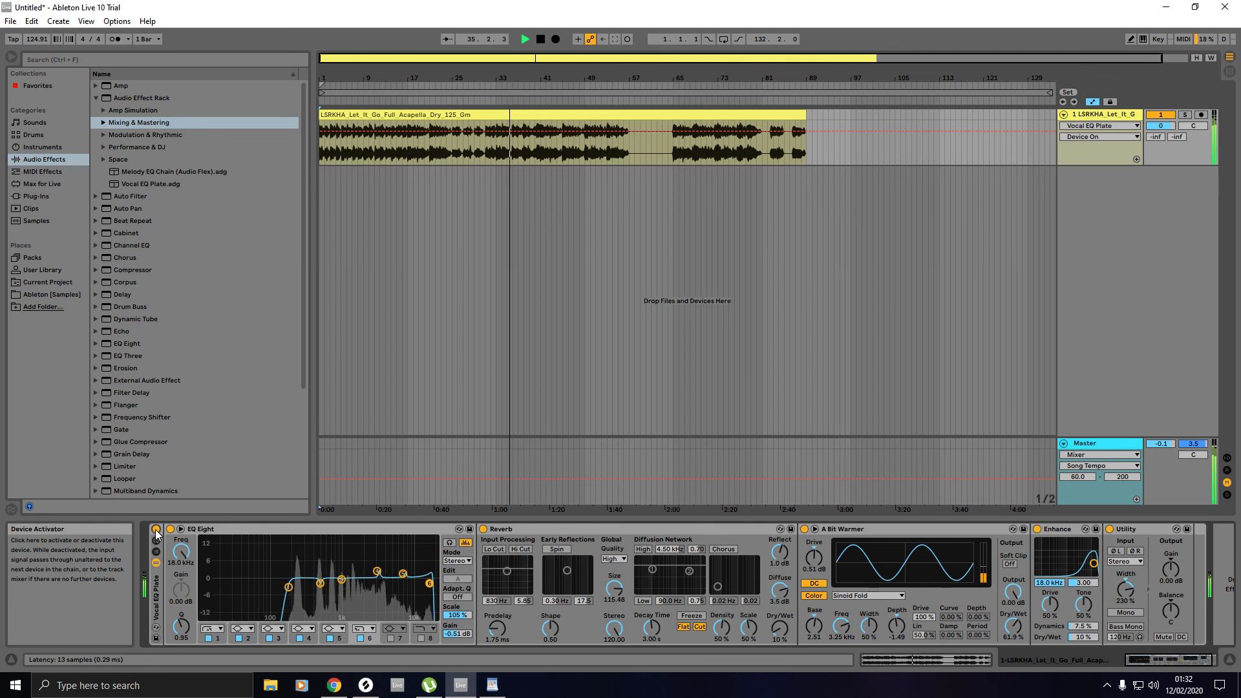